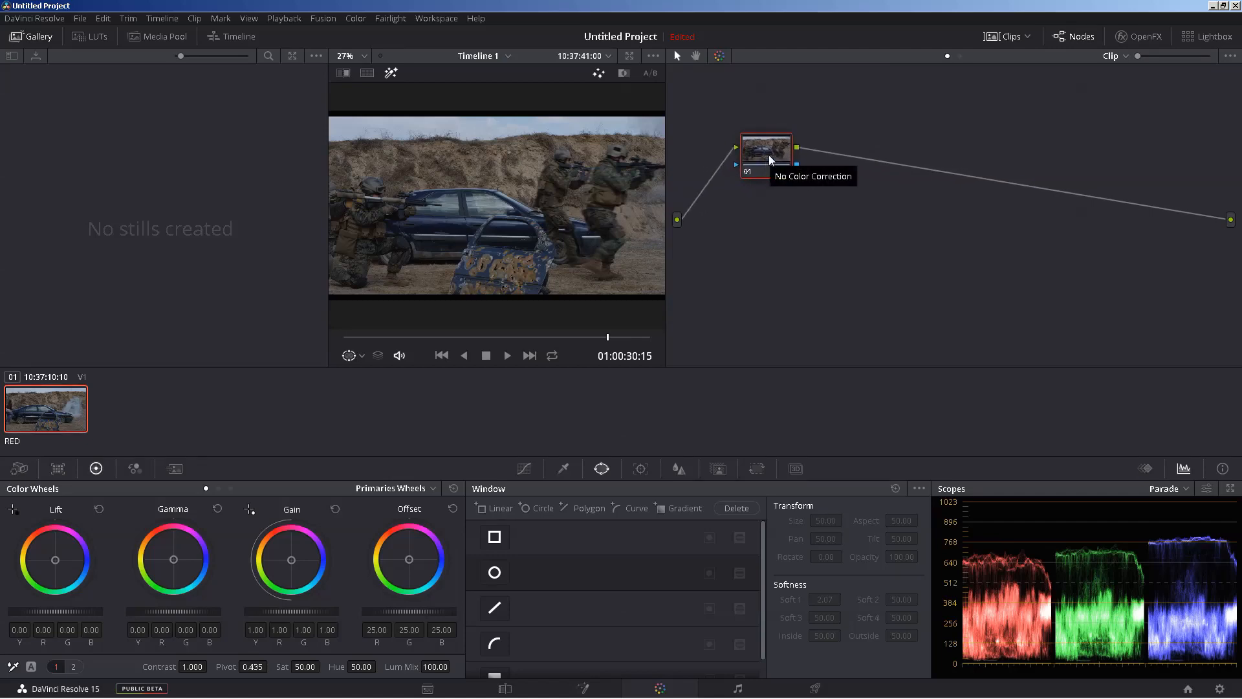
Try deleting node 01, undo the deletion, and move the node closer to the graph's source input.
key("Delete")
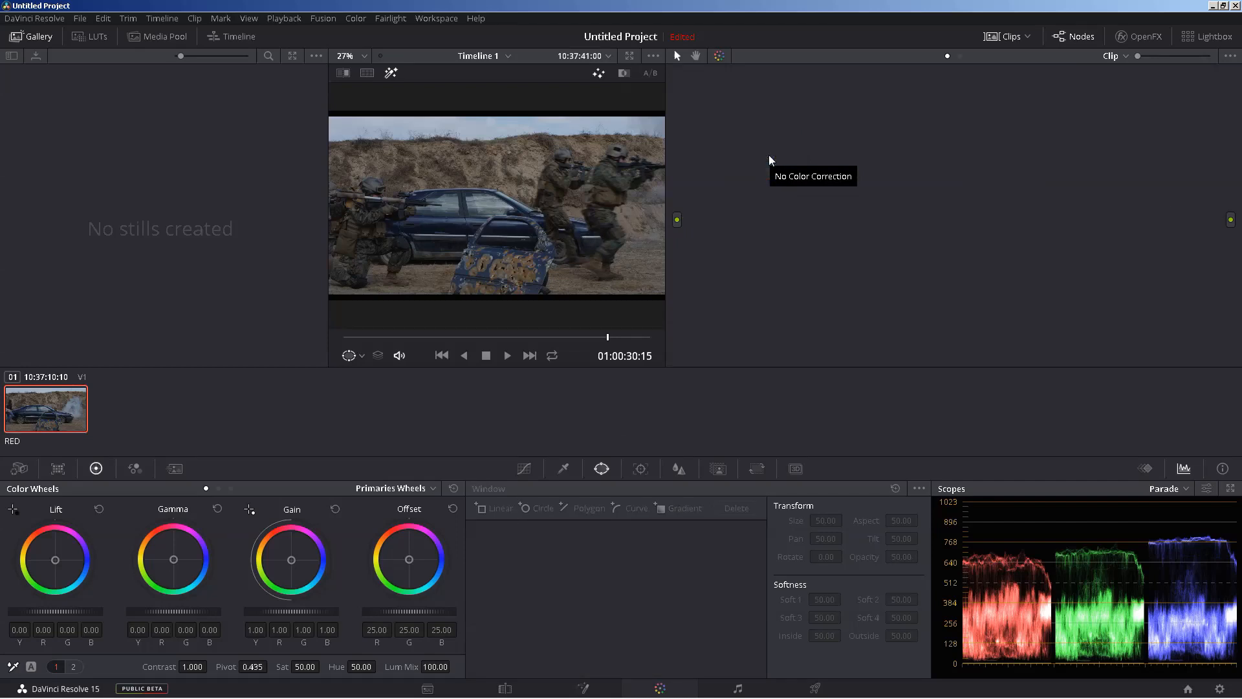
key("ctrl+z")
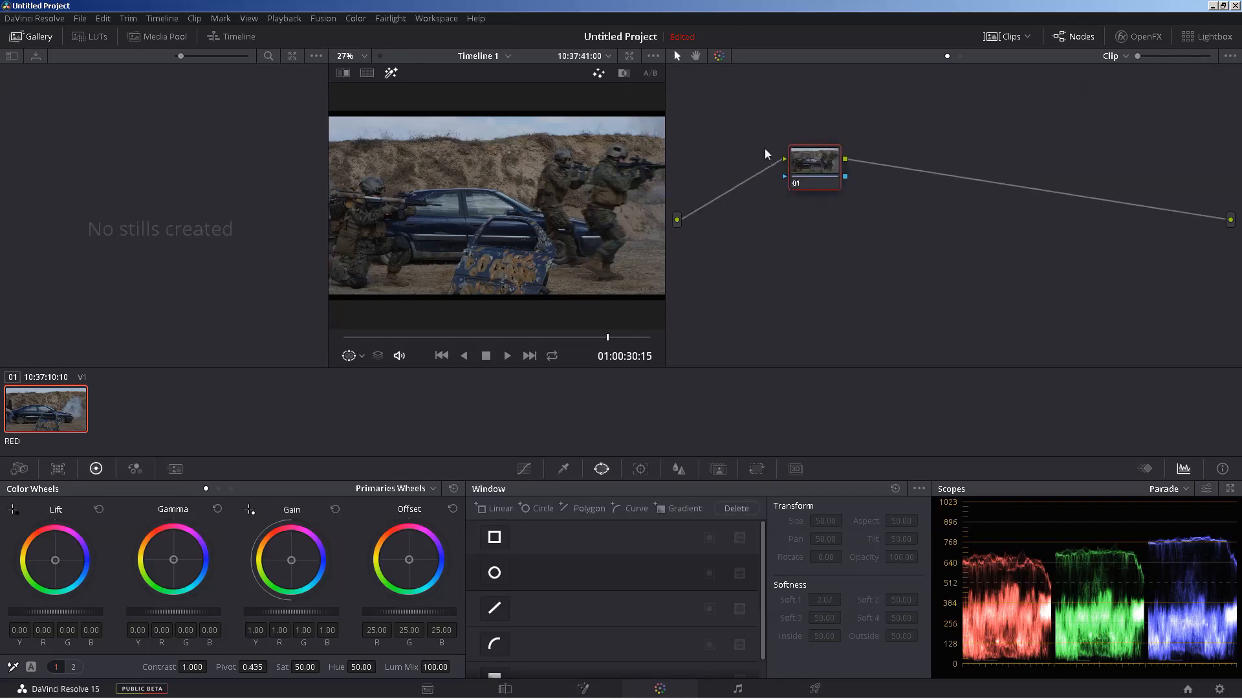
left_click_drag(819, 155, 748, 142)
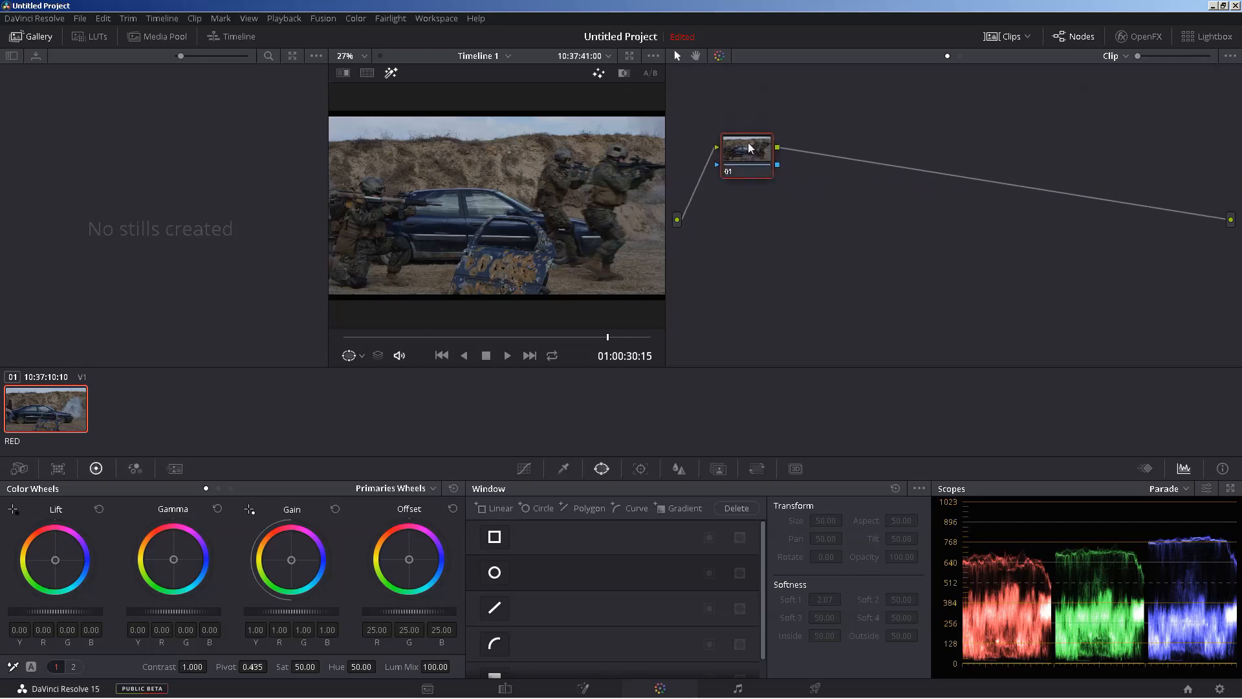
Review the available node creation commands, from serial and parallel to layer, outside and splitter combiner nodes.
left_click(350, 19)
mouse_move(367, 33)
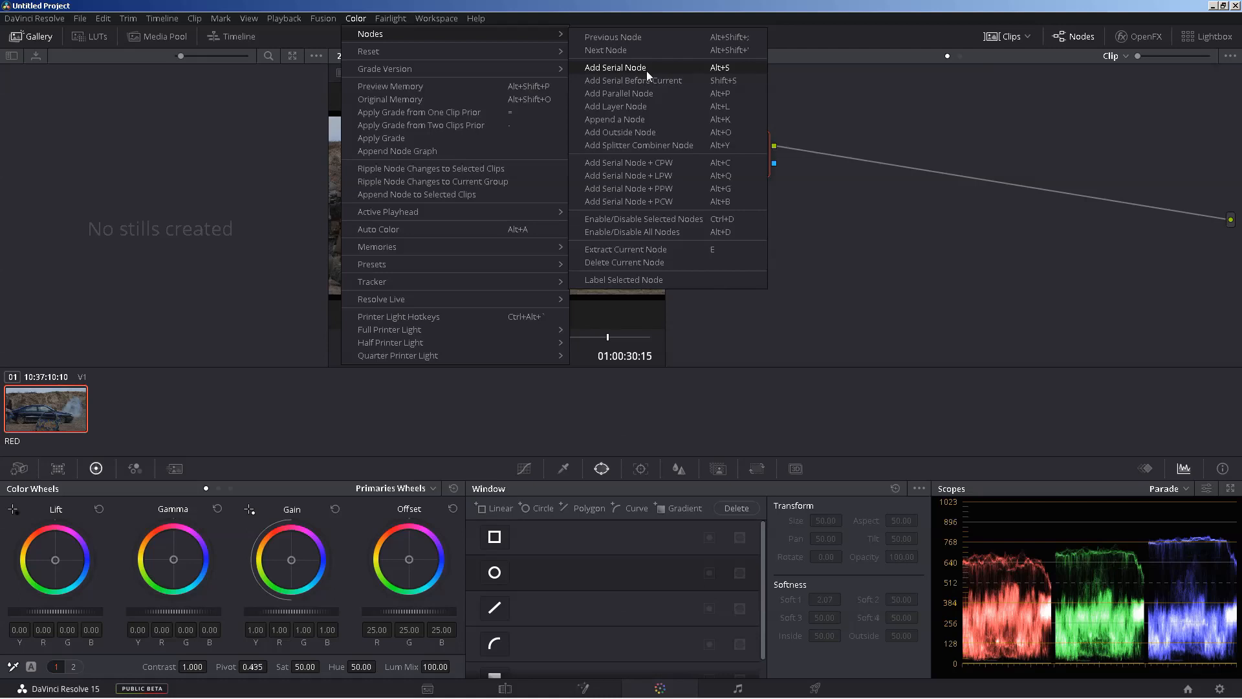
left_click(646, 3)
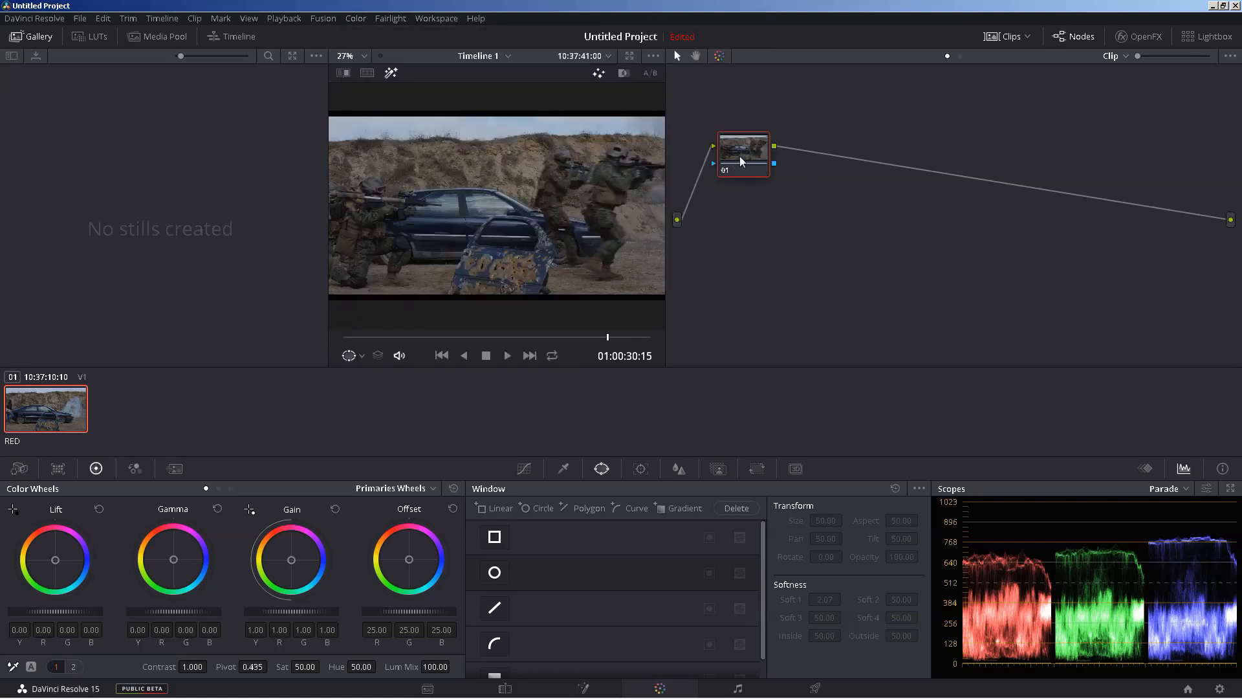
left_click_drag(740, 156, 744, 180)
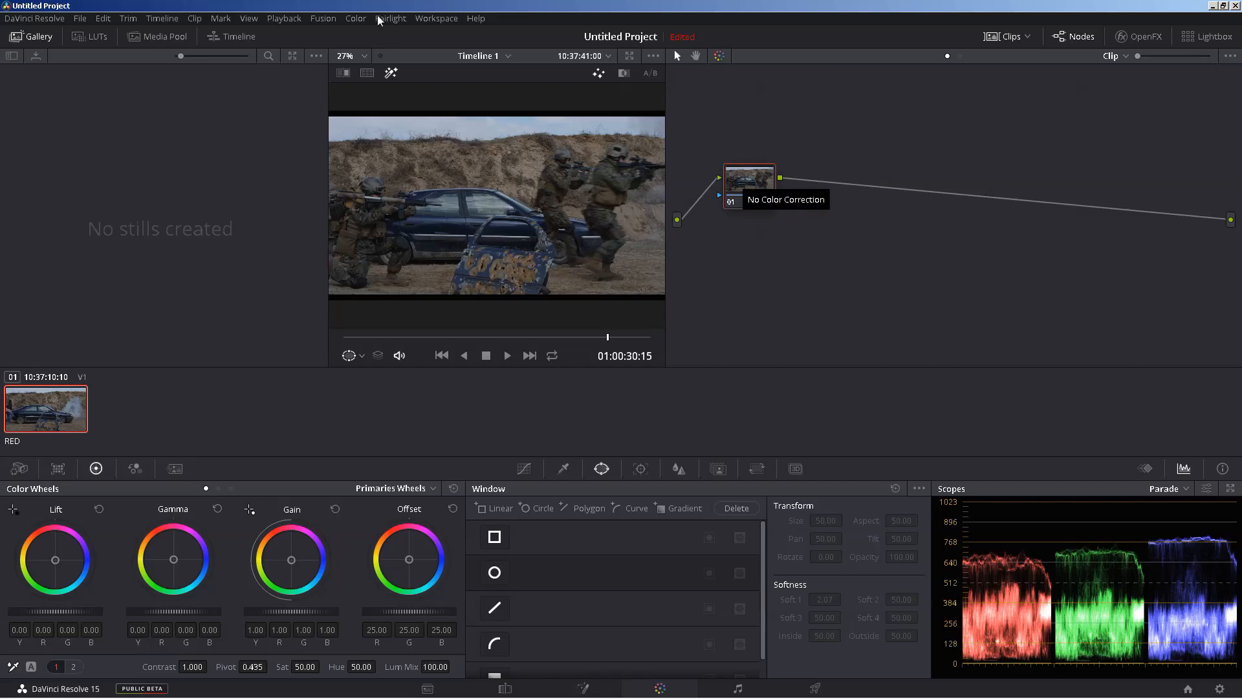
left_click(351, 18)
mouse_move(408, 37)
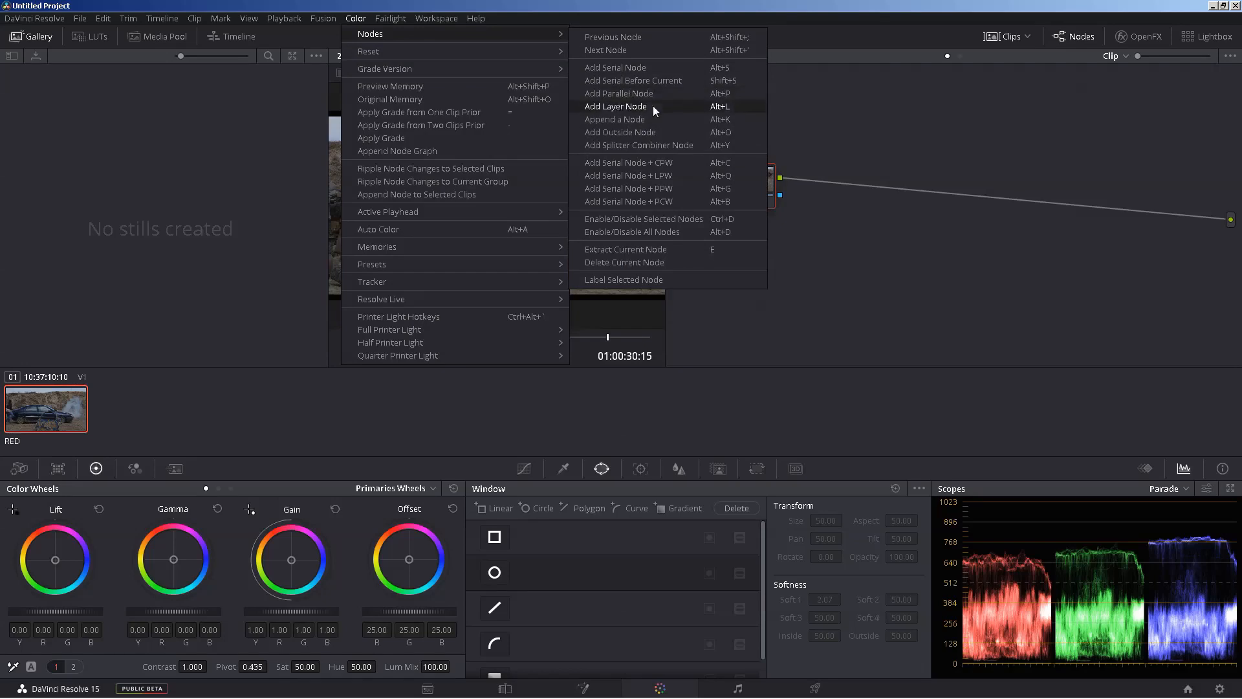
left_click(648, 149)
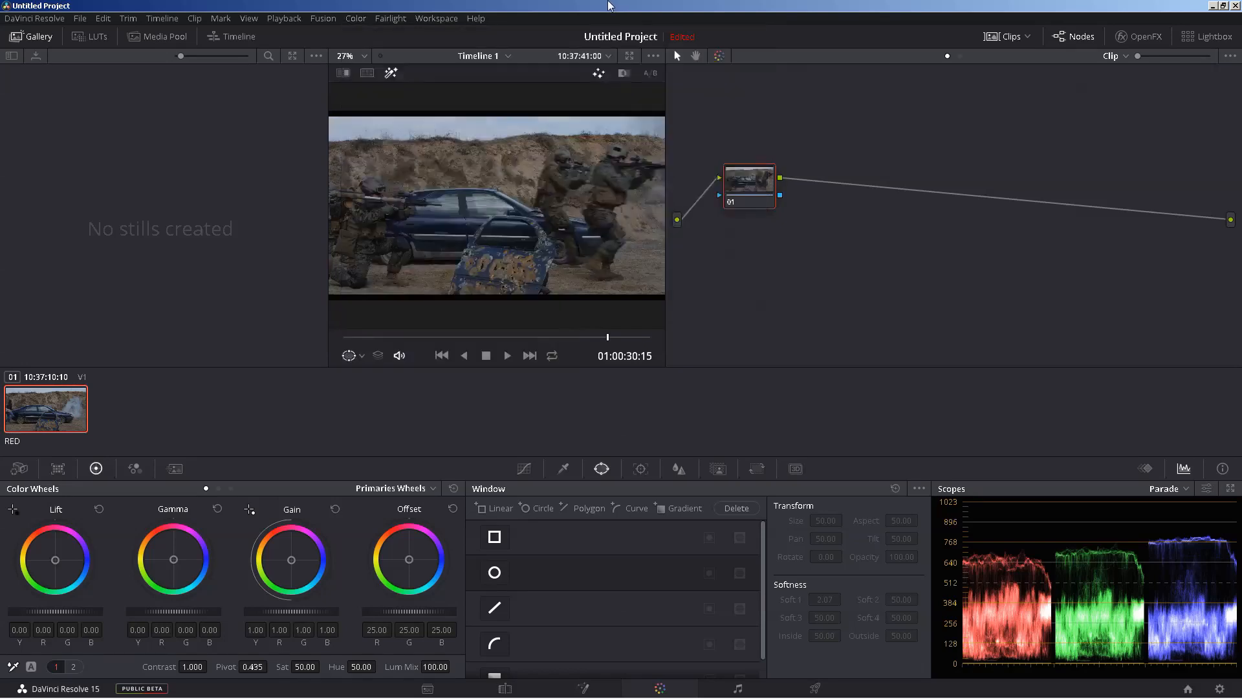
left_click_drag(750, 186, 741, 131)
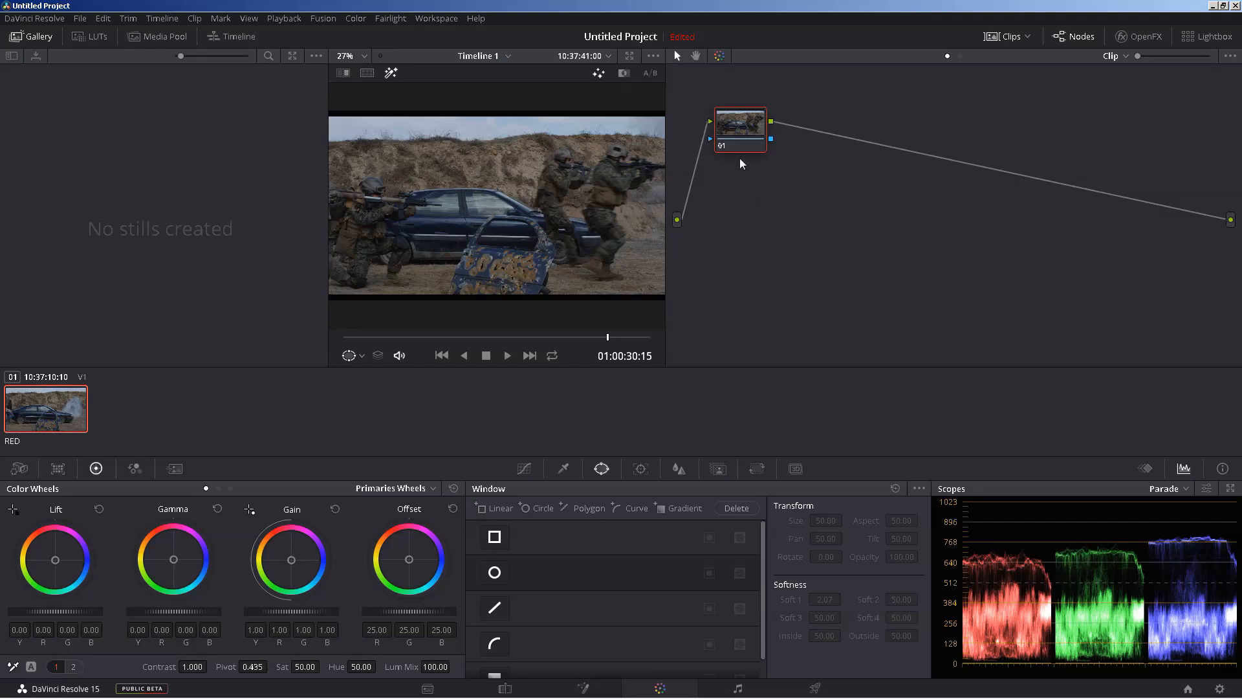
left_click_drag(743, 133, 746, 145)
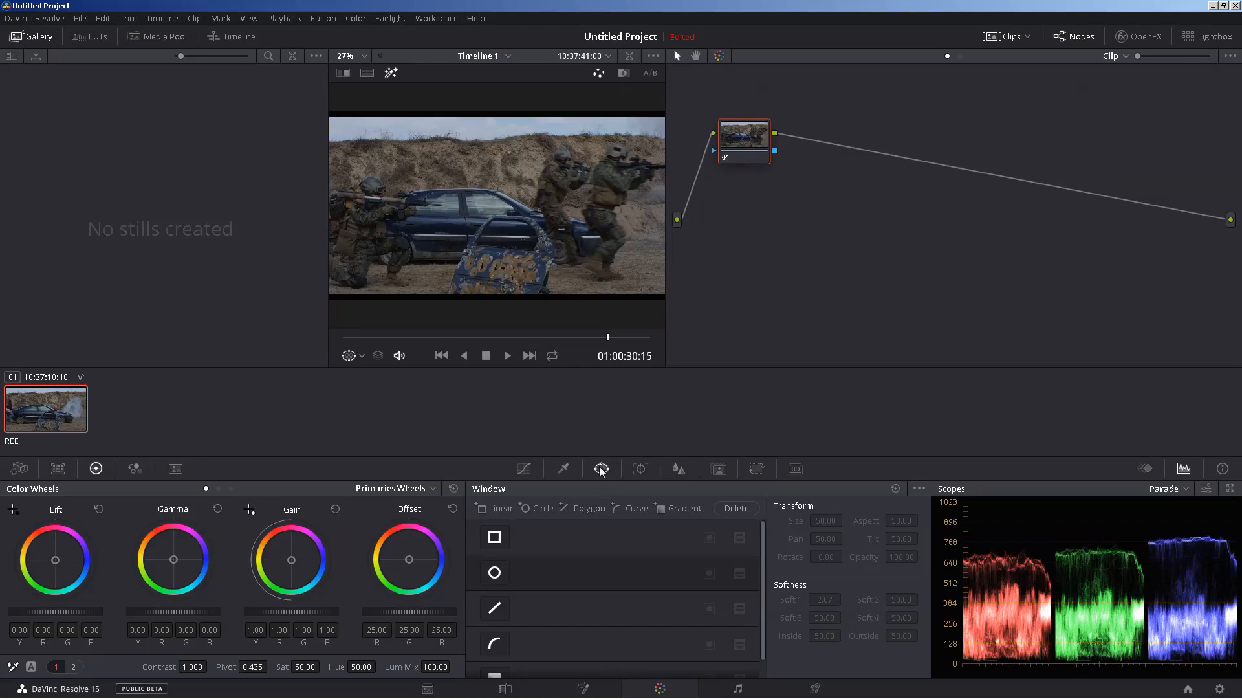
Enable a circle power window on node 01.
left_click(558, 465)
left_click(528, 468)
left_click(562, 466)
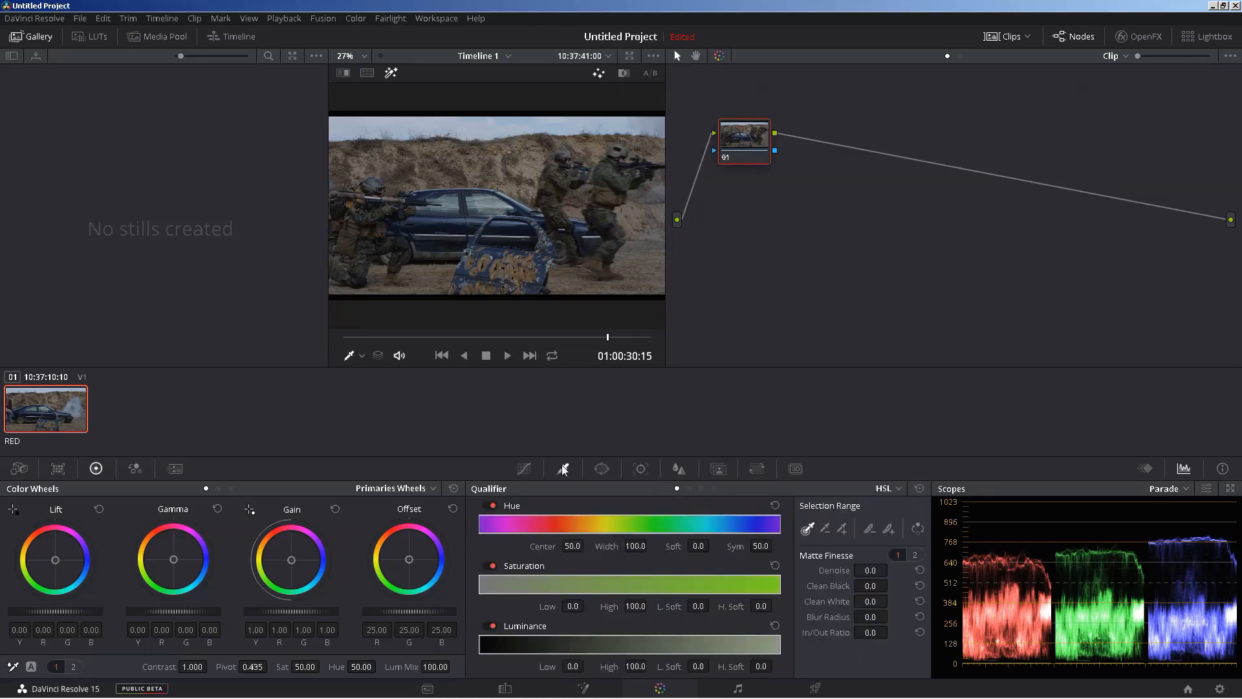
left_click(601, 470)
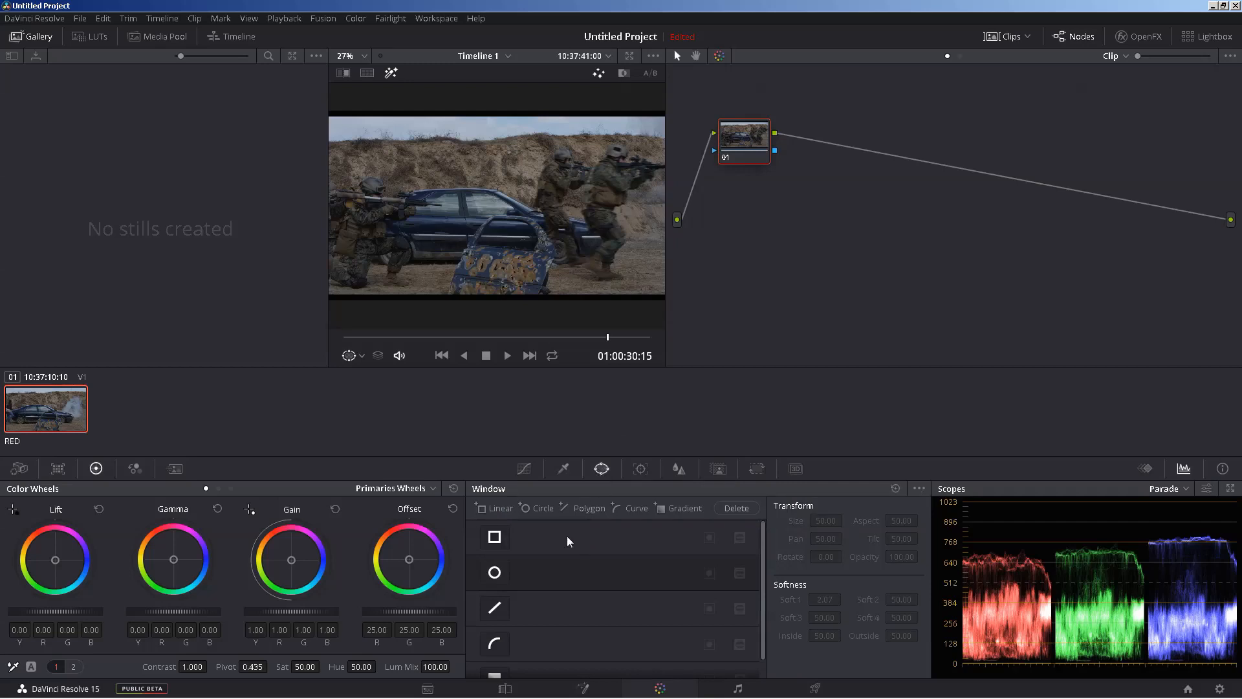
left_click(496, 578)
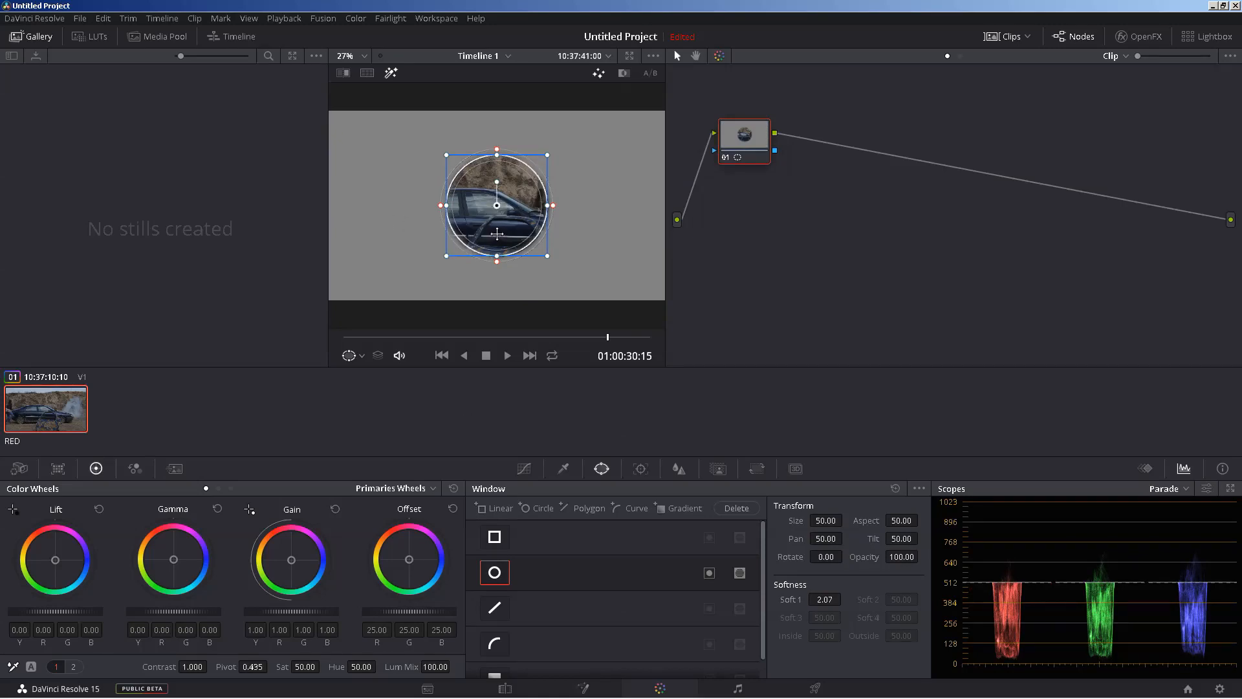
Add an outside node after node 01 and move it further away from node 01.
left_click(355, 19)
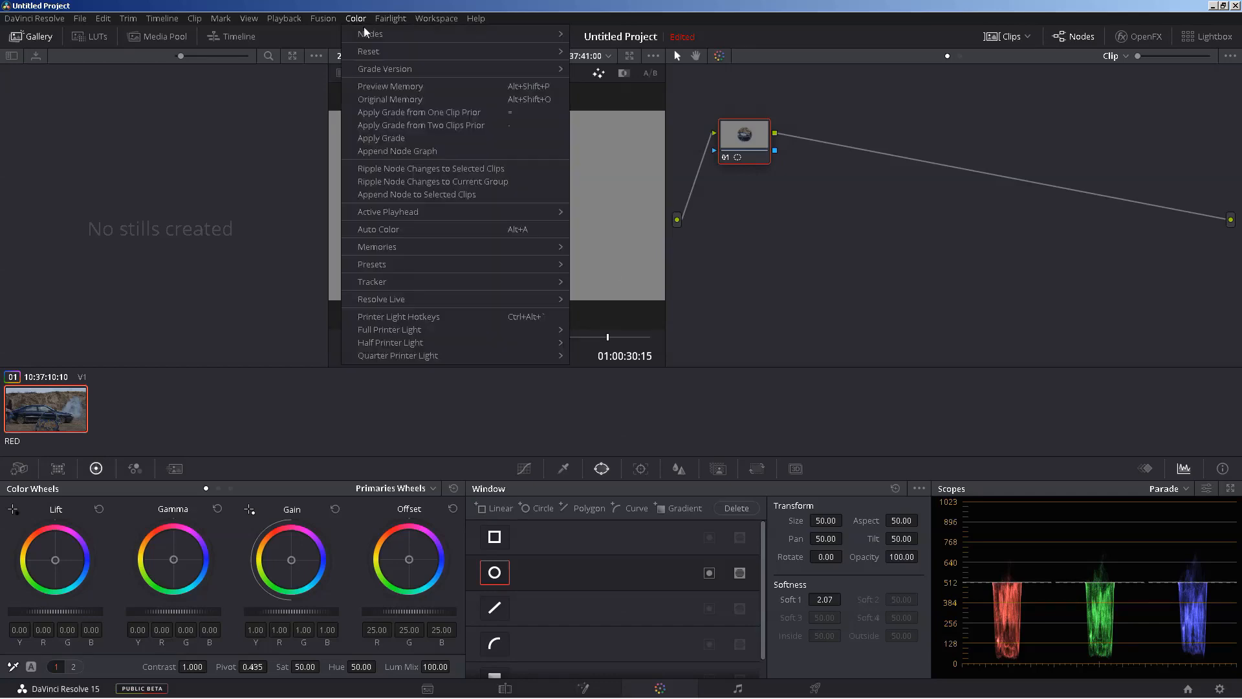
mouse_move(369, 33)
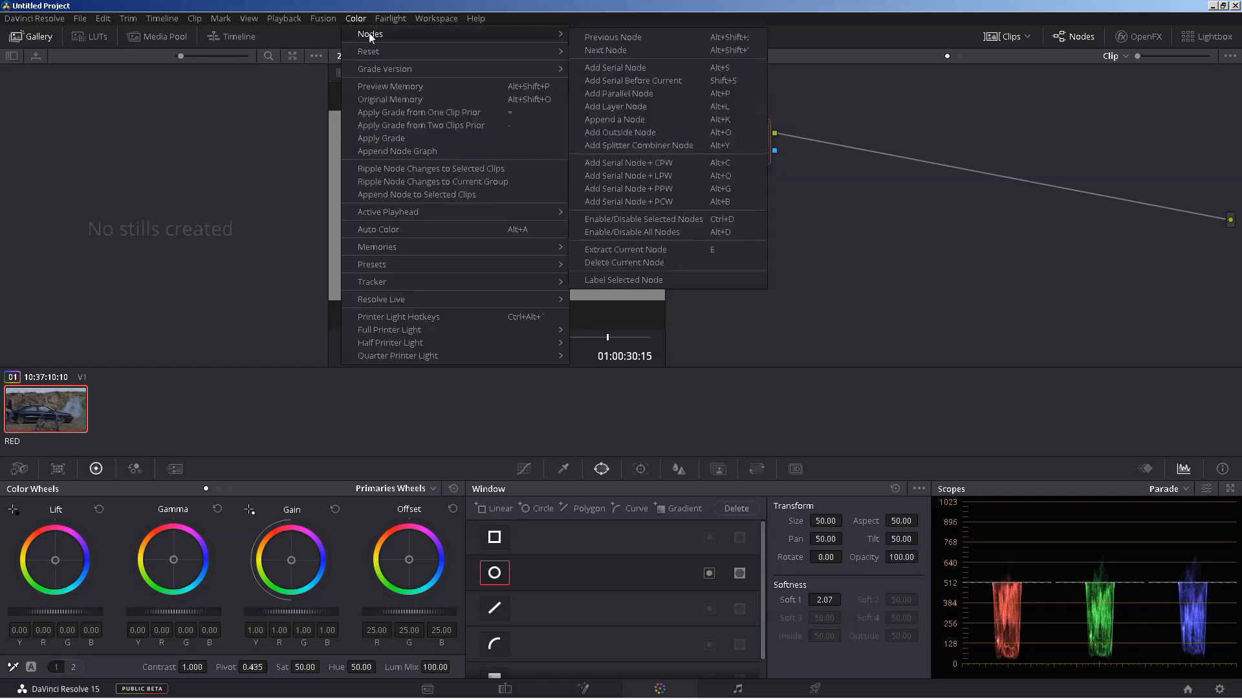
left_click(630, 135)
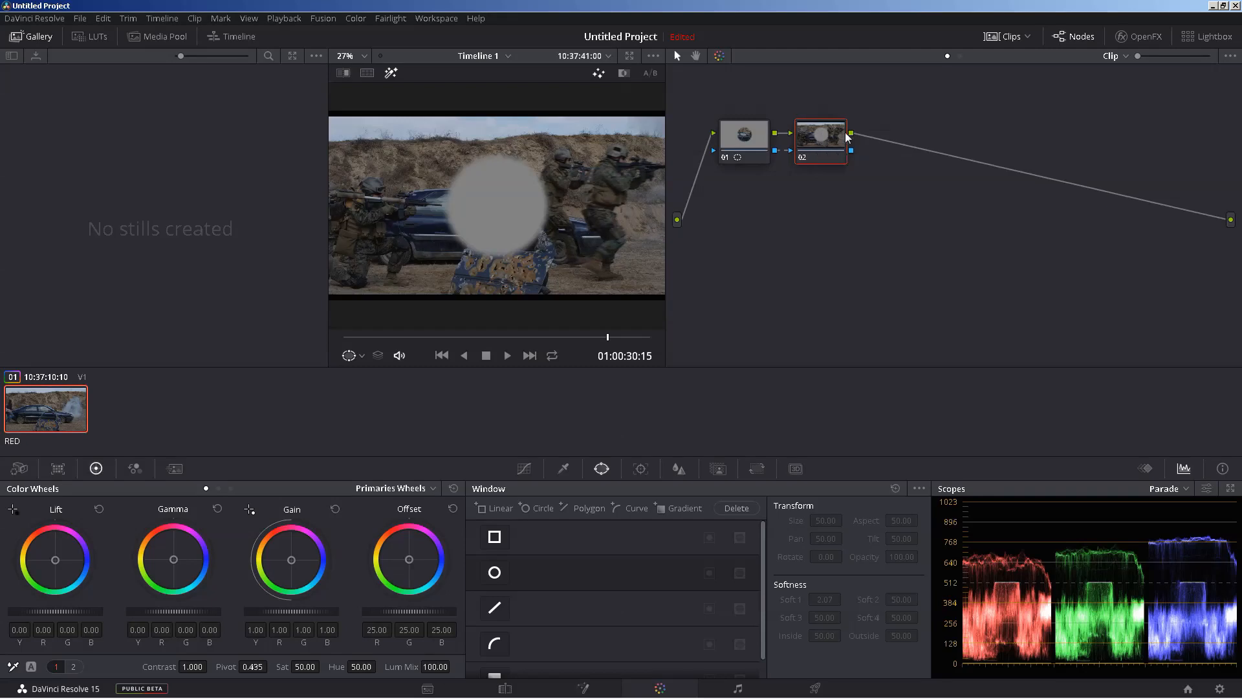
left_click_drag(813, 142, 859, 131)
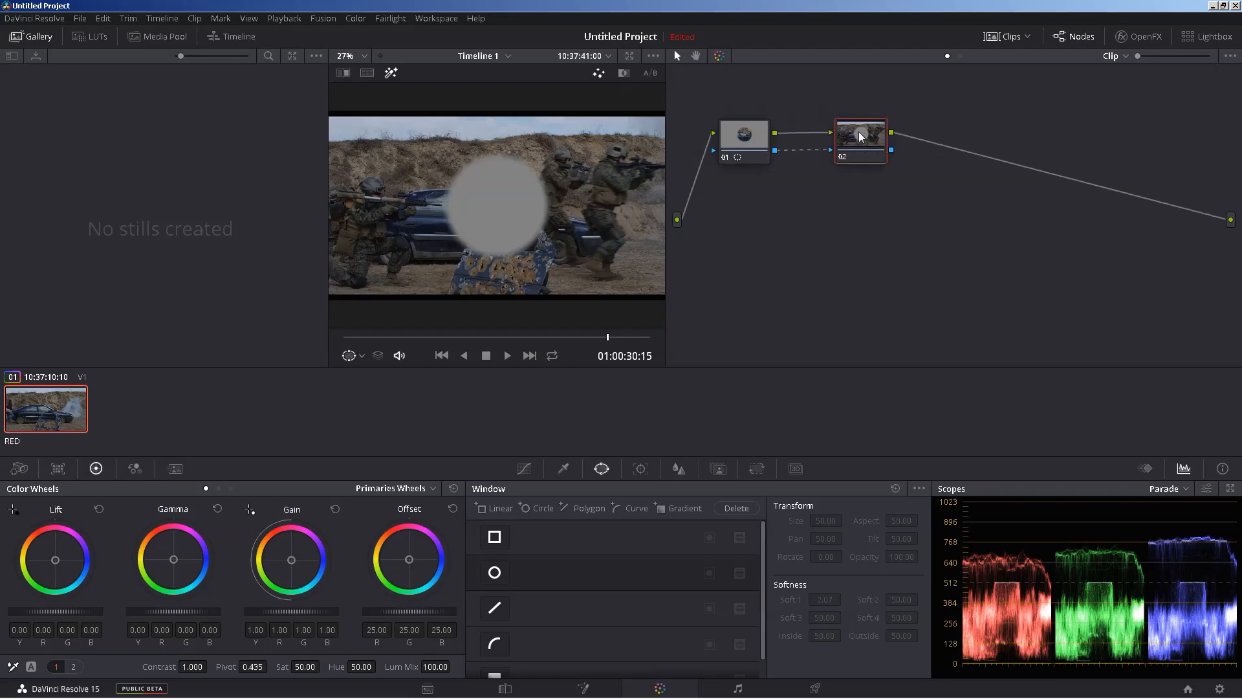
Reshape node 01's circle window into a wide ellipse over the upper frame, about aspect 81.60, pan 49.23 and tilt 52.88.
left_click(762, 138)
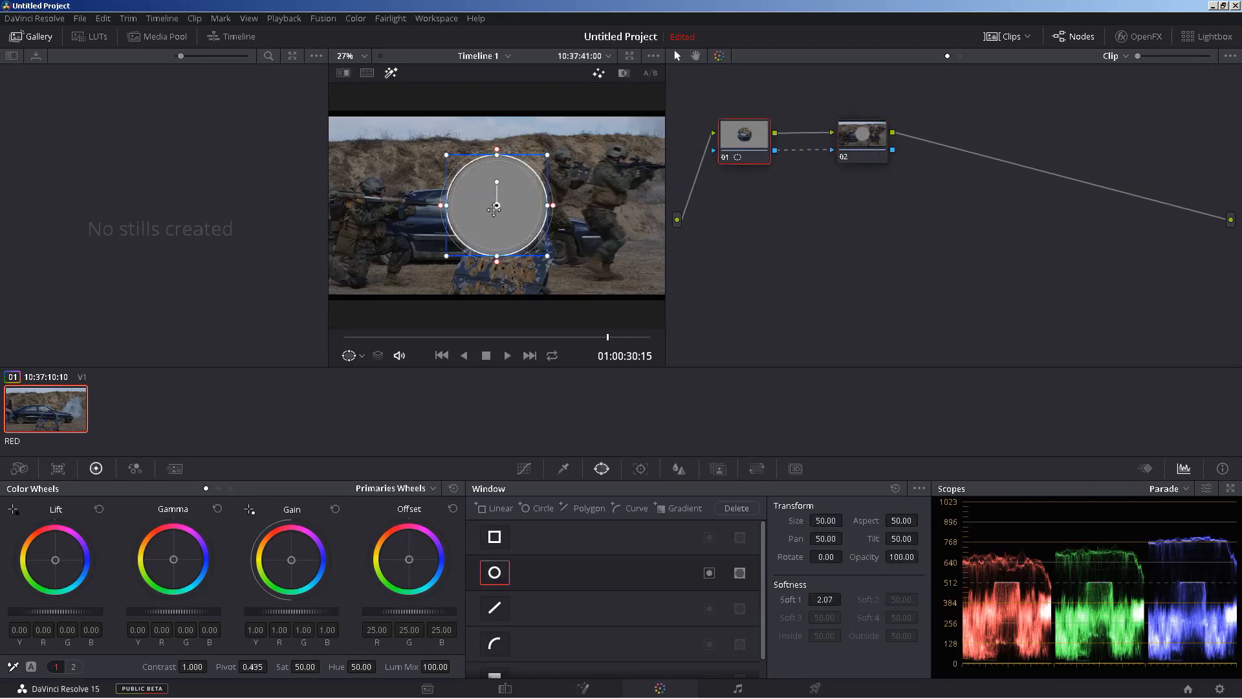
left_click_drag(494, 208, 397, 165)
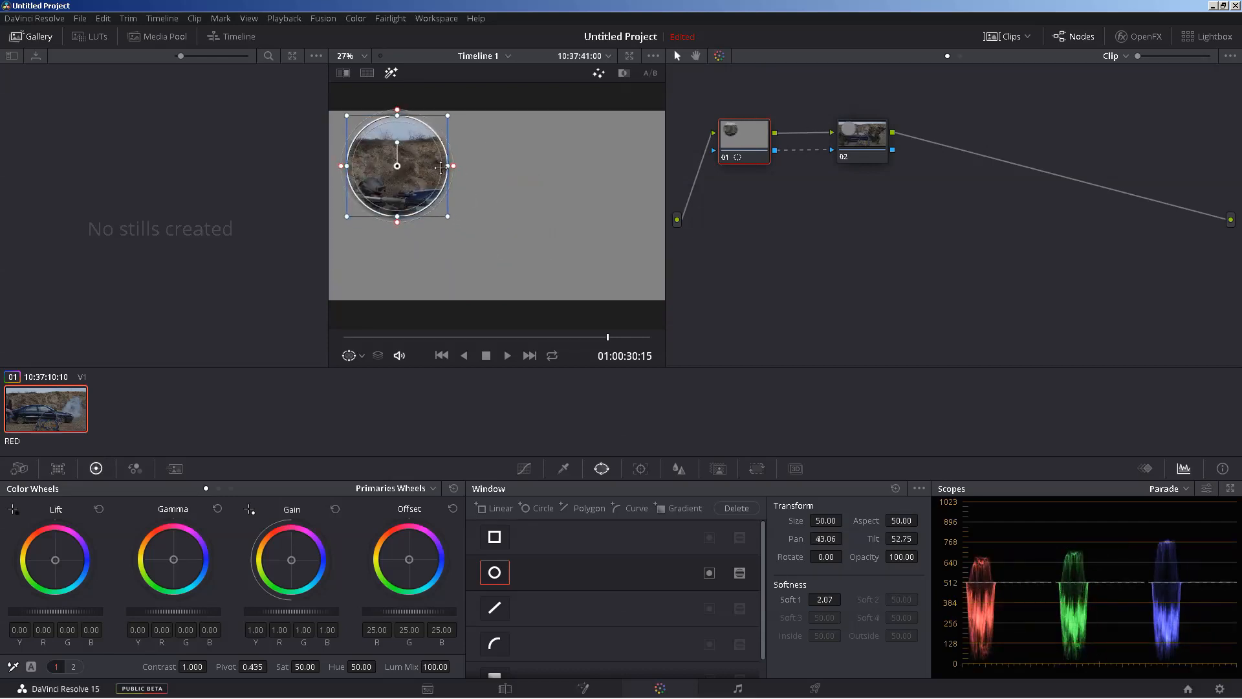
left_click_drag(446, 167, 565, 161)
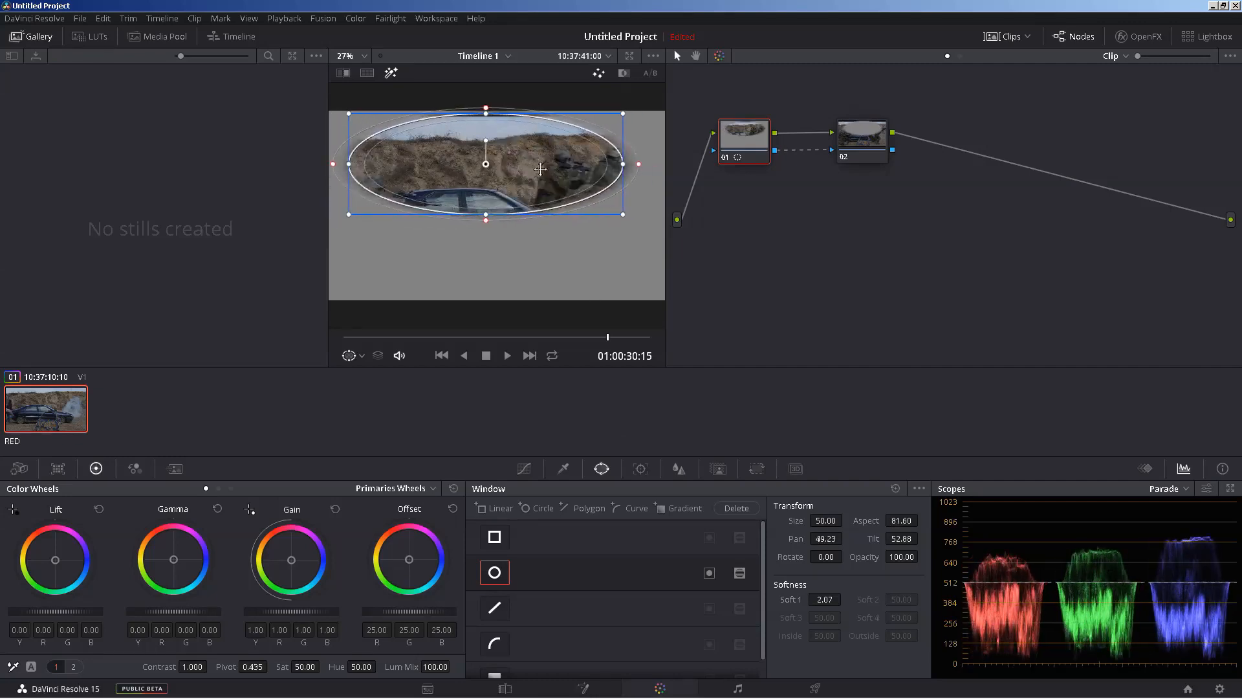
Compare the image areas affected by outside node 02 and windowed node 01 using the viewer's highlight.
left_click(867, 136)
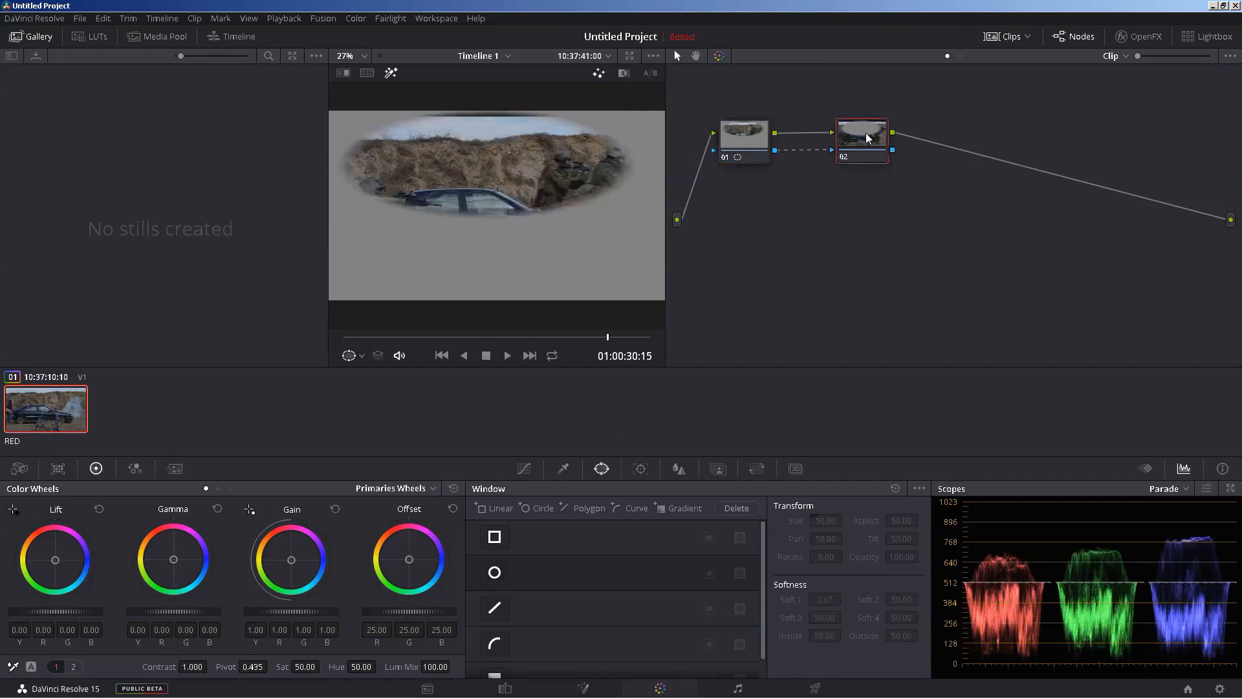
left_click(389, 74)
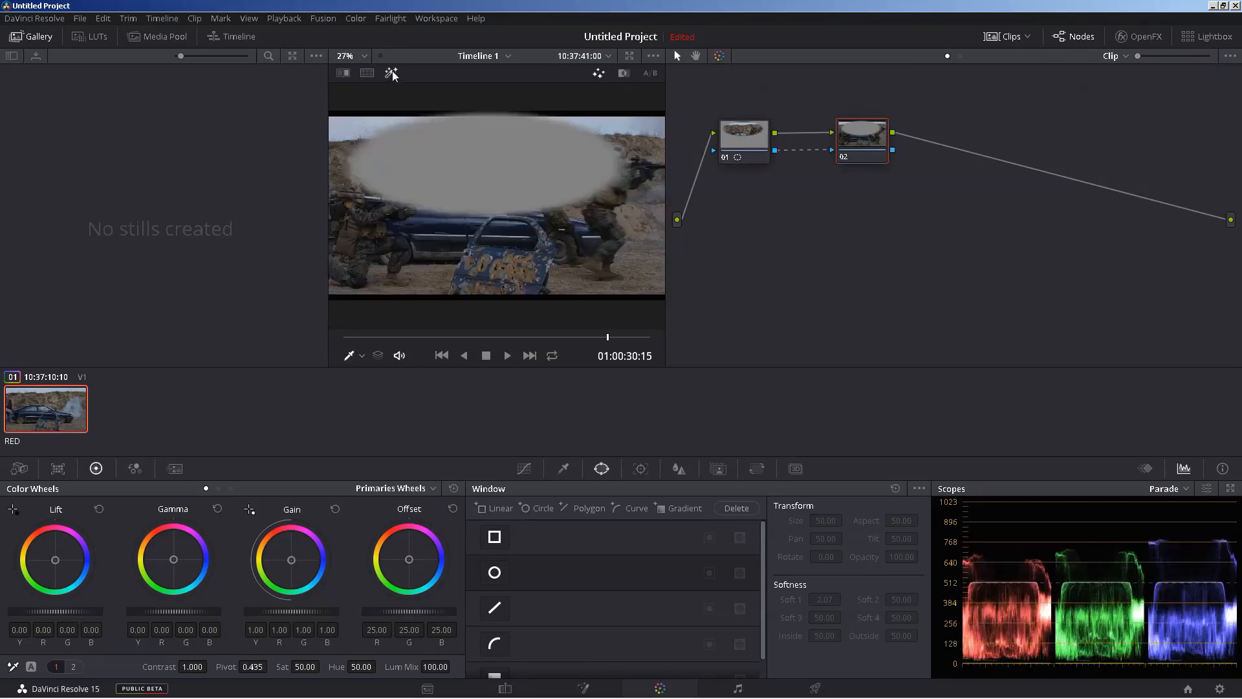
left_click(391, 74)
left_click(737, 137)
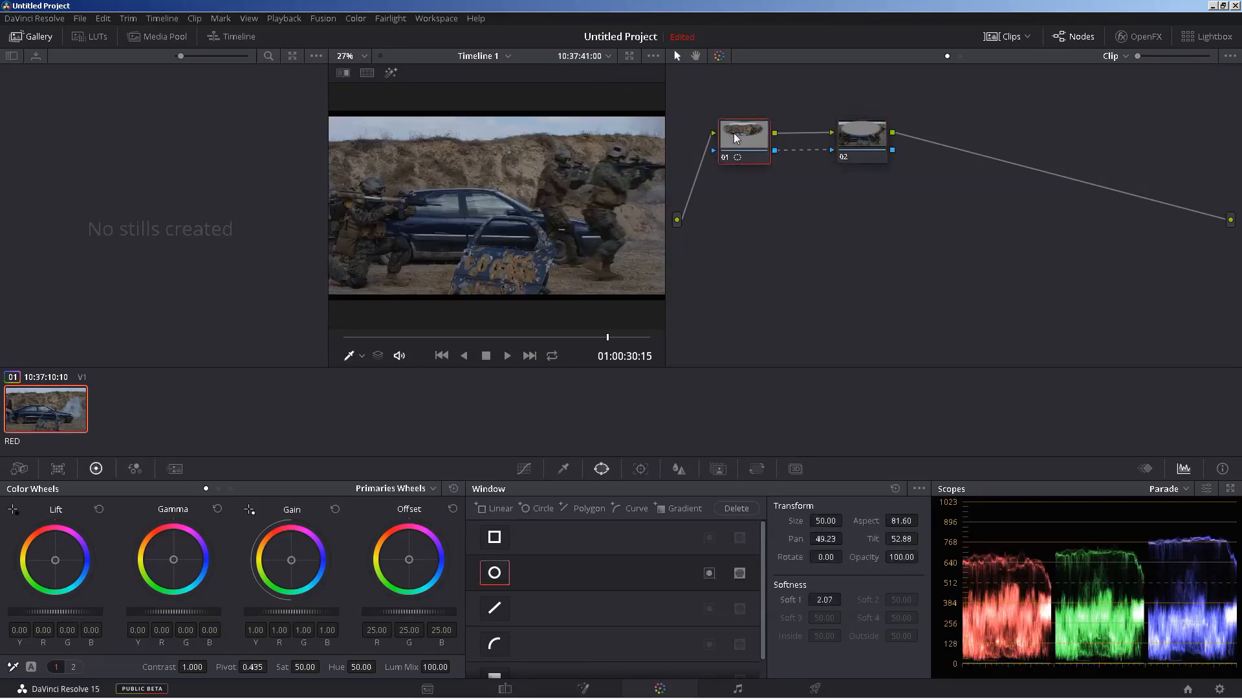
left_click(391, 73)
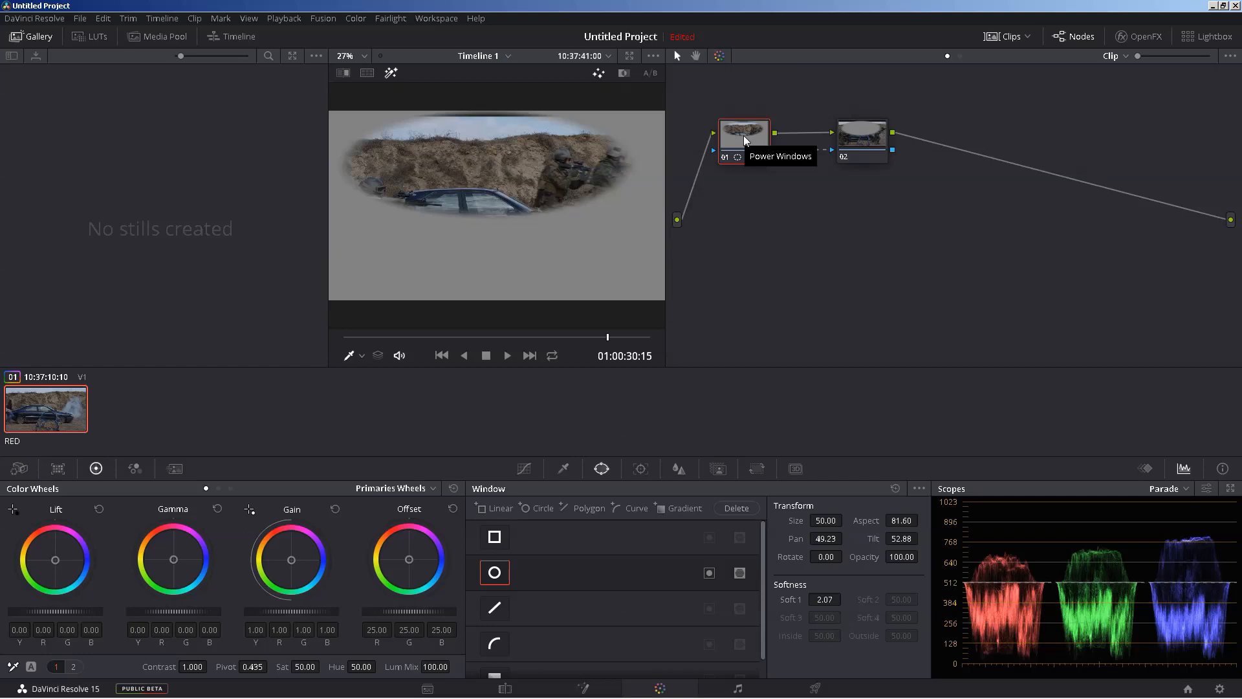
Reset all grades and nodes, and move the remaining node 01 close to the graph's source input.
right_click(919, 179)
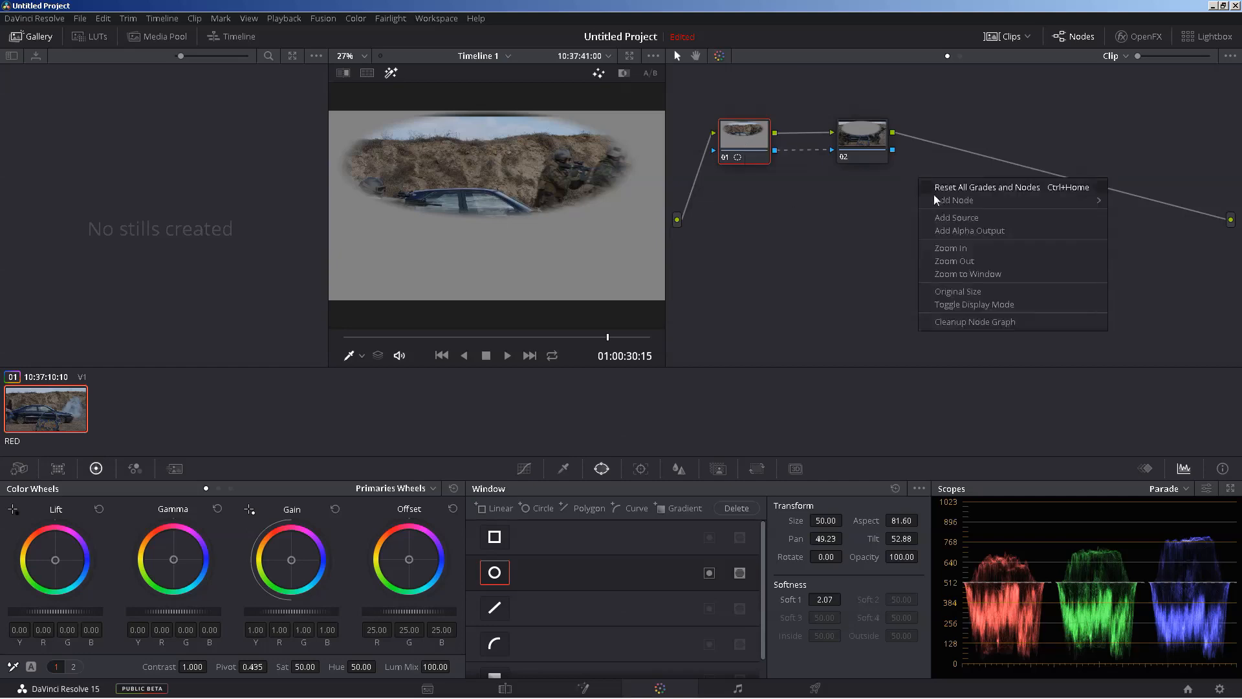
left_click(939, 187)
left_click_drag(796, 159, 728, 119)
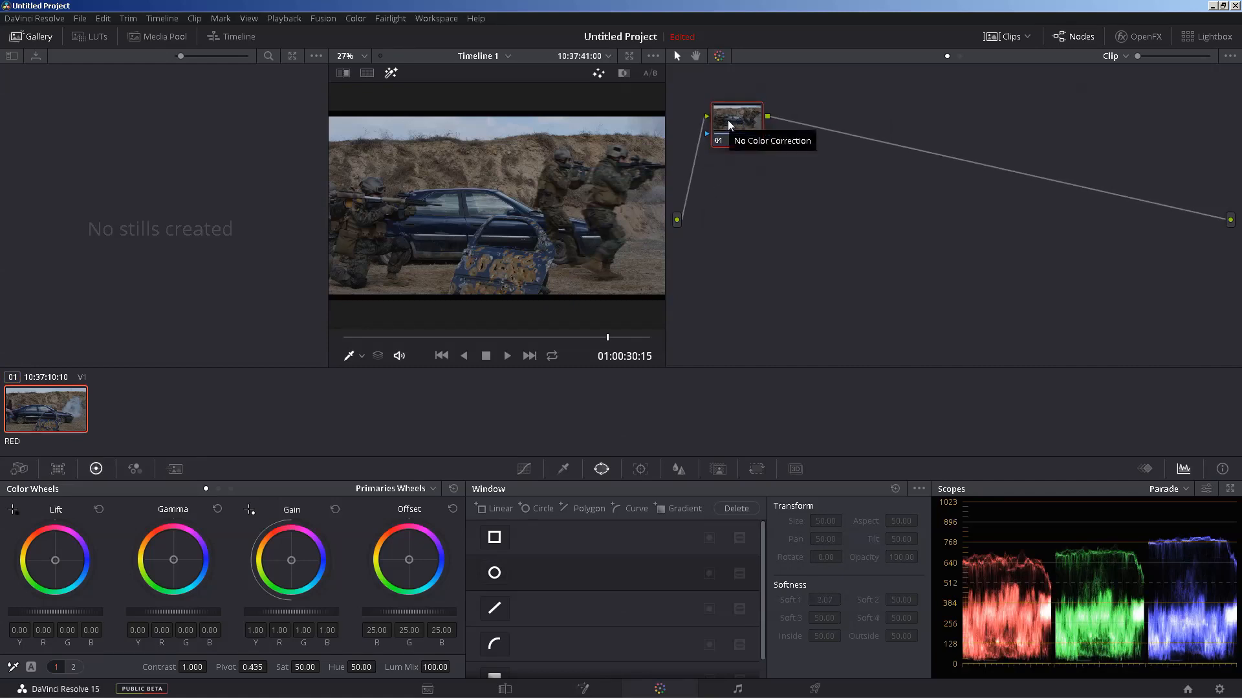
left_click(354, 18)
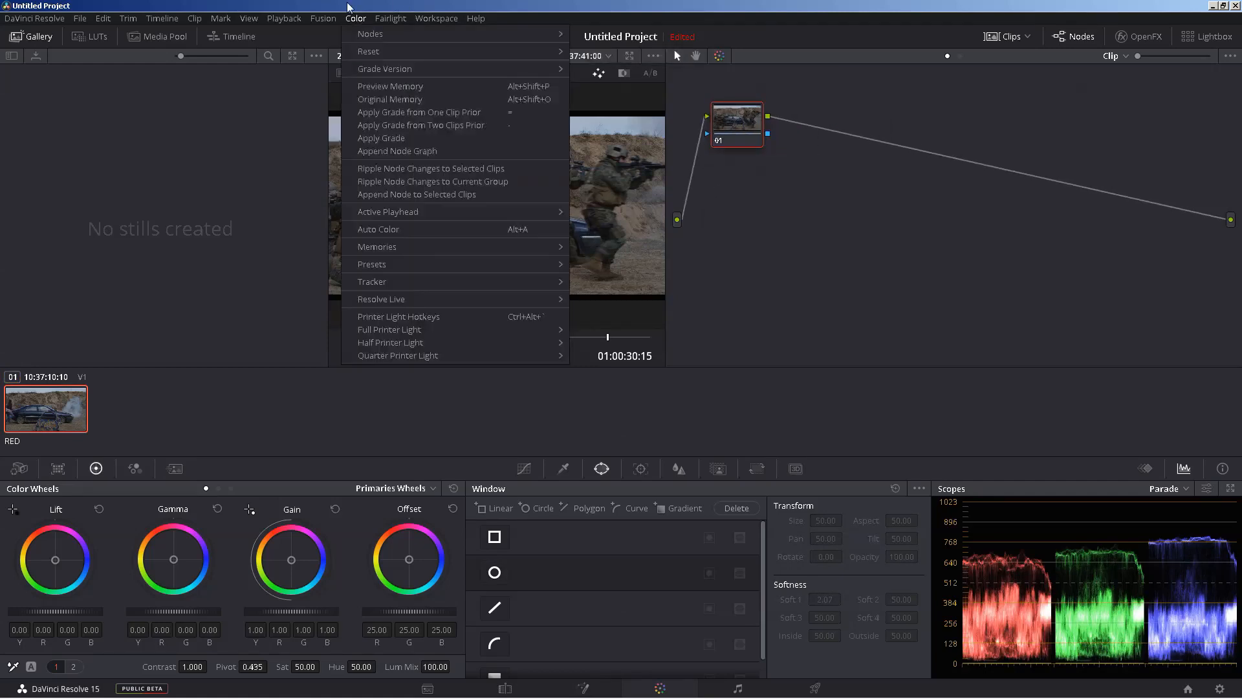
mouse_move(405, 36)
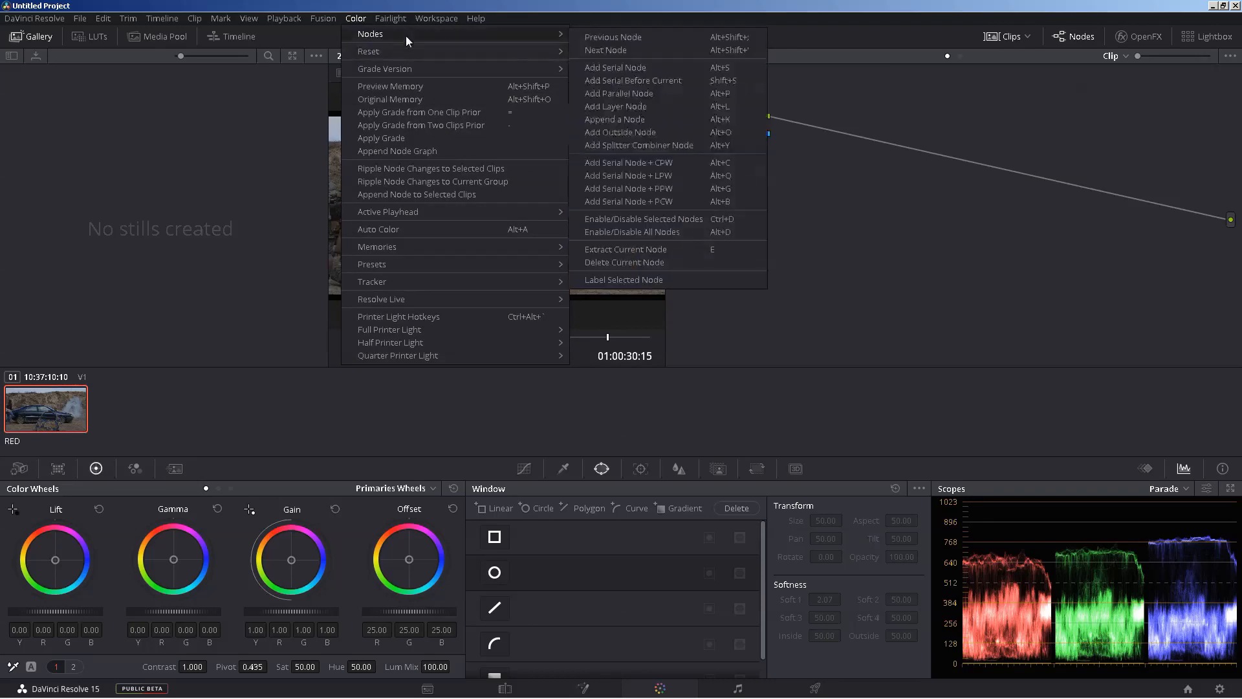
left_click(686, 93)
Shift node 01 slightly down and add five serial nodes after it.
mouse_move(741, 122)
left_mouse_down()
mouse_move(742, 149)
mouse_move(732, 134)
mouse_move(754, 143)
mouse_move(739, 139)
left_mouse_up()
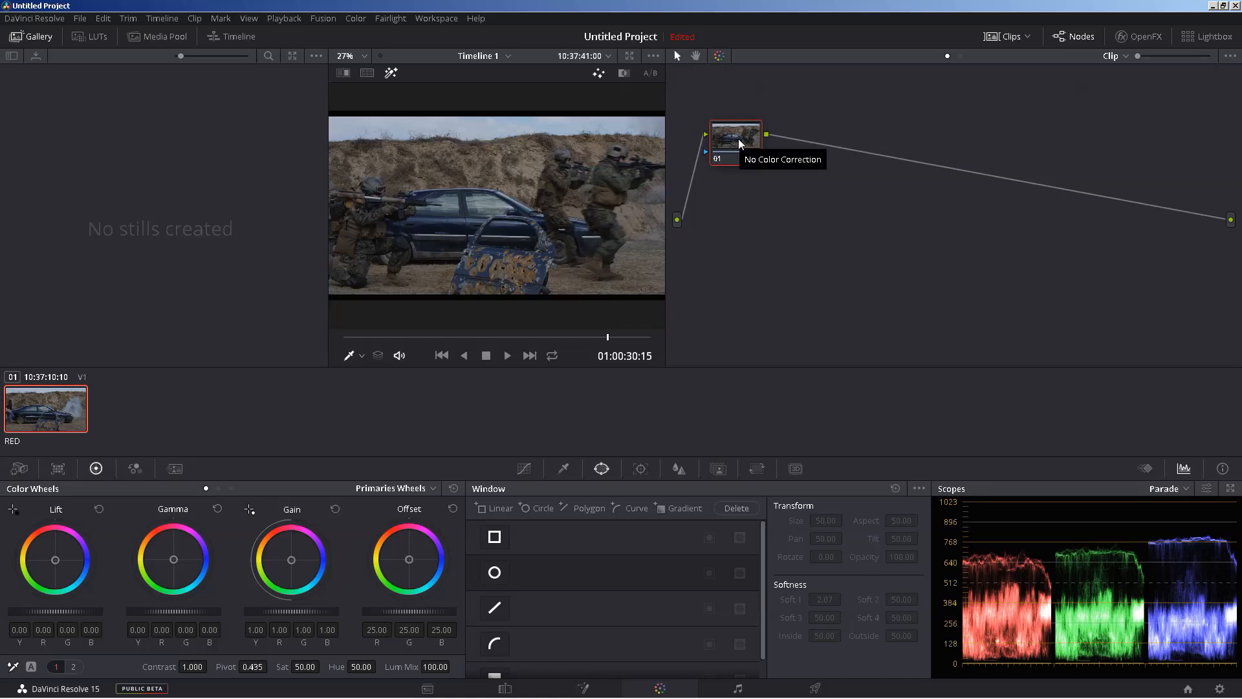
key("alt+s")
key("alt+s")
key("alt+s")
key("alt+s")
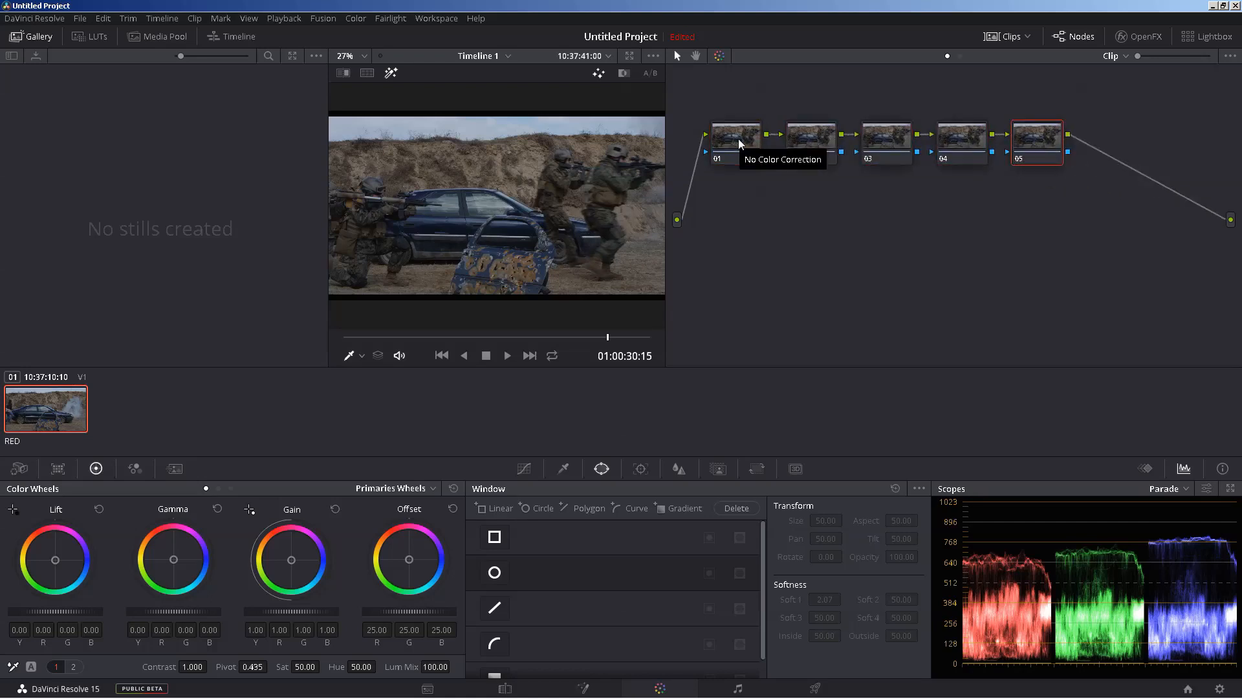
key("alt+s")
left_click(355, 18)
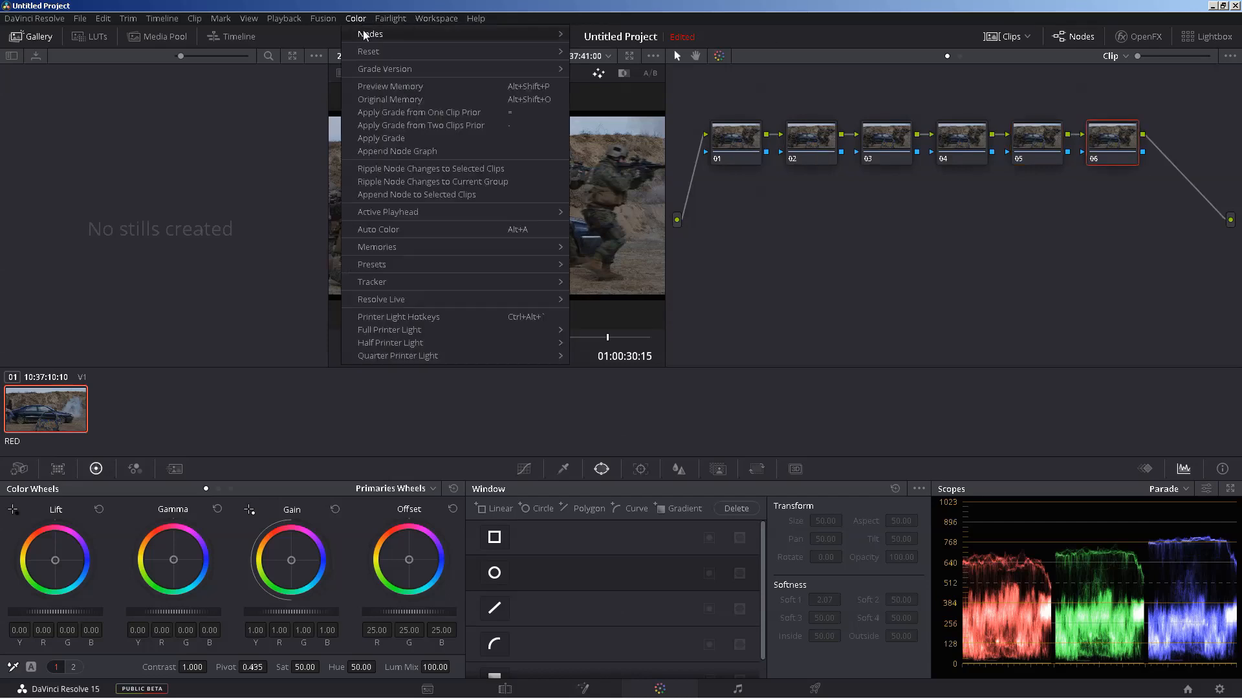
mouse_move(364, 34)
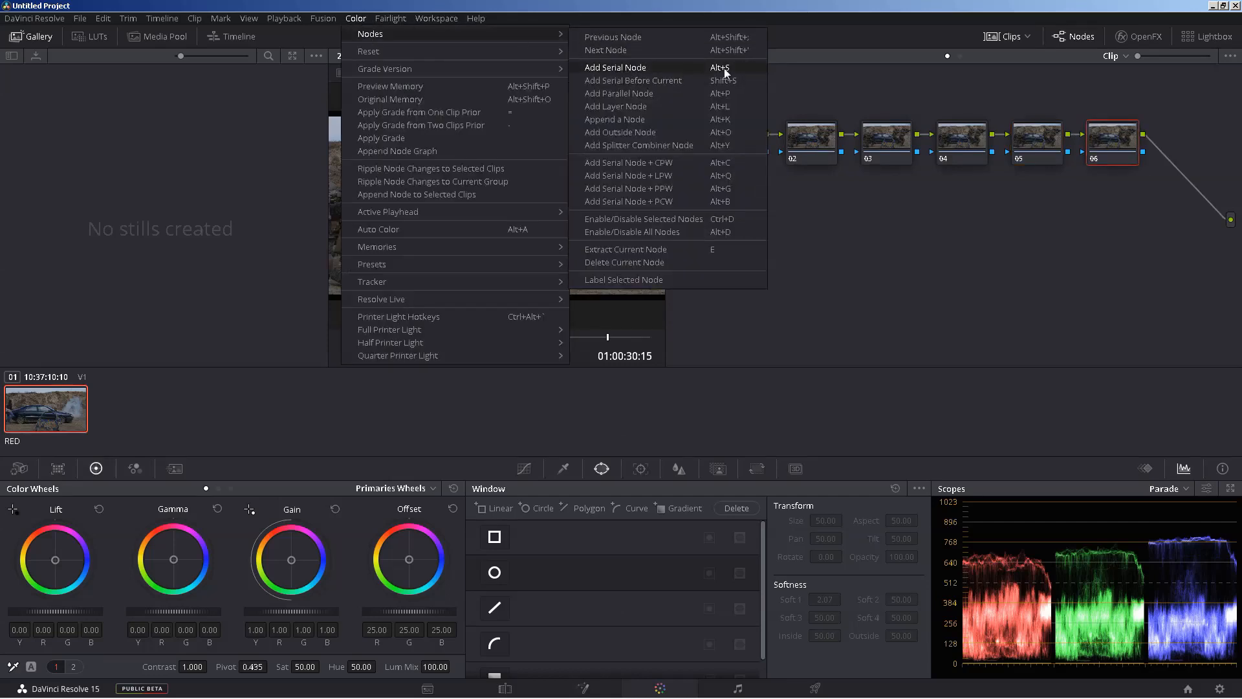
left_click(1020, 240)
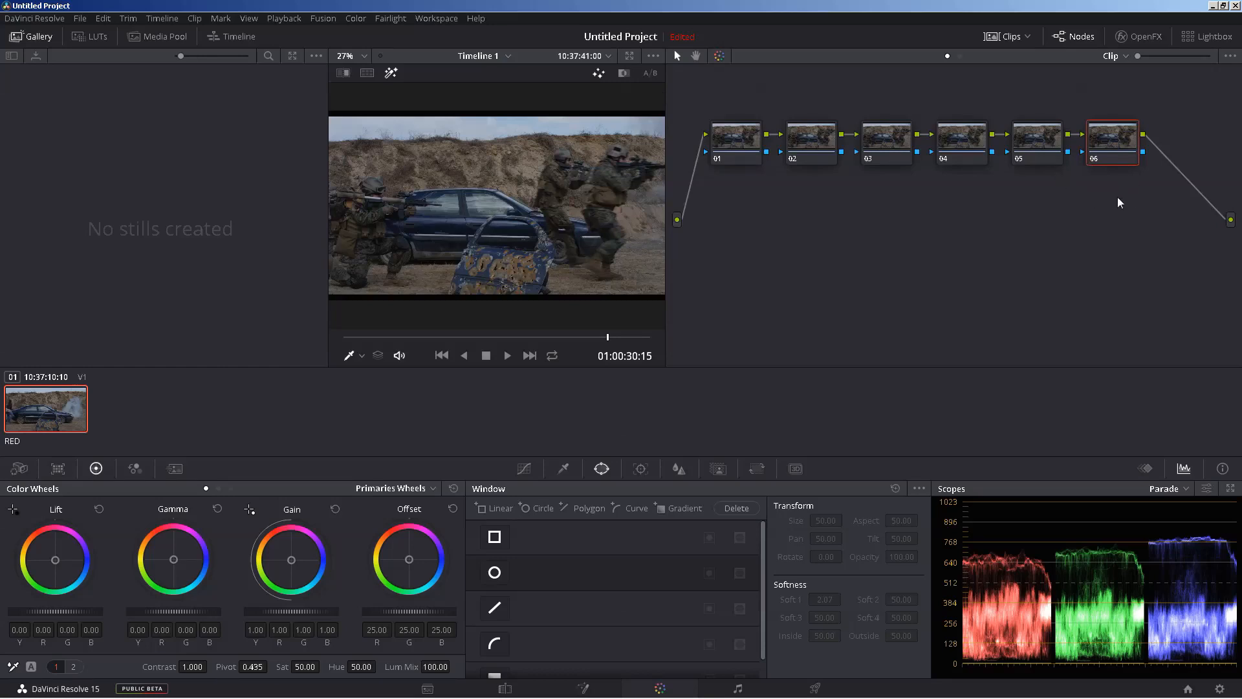
Select the first node and the last node, 06, in the serial chain, ending on node 06.
left_click(1106, 139)
left_click(741, 149)
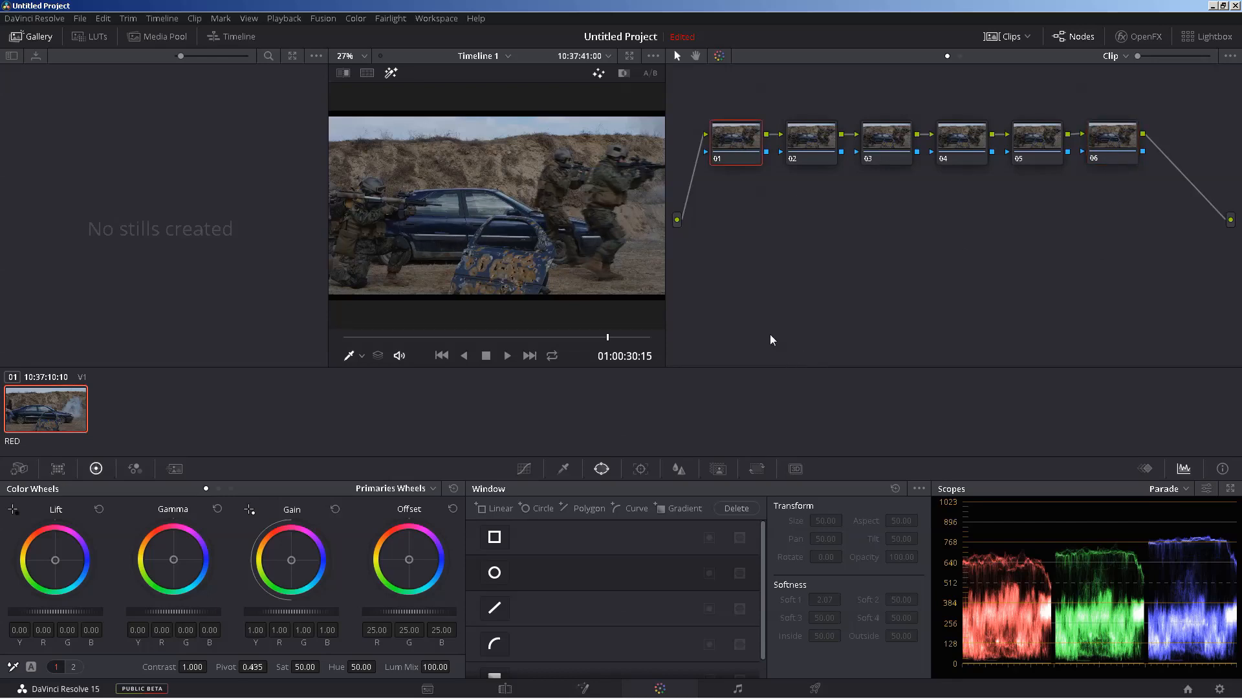
left_click(1125, 150)
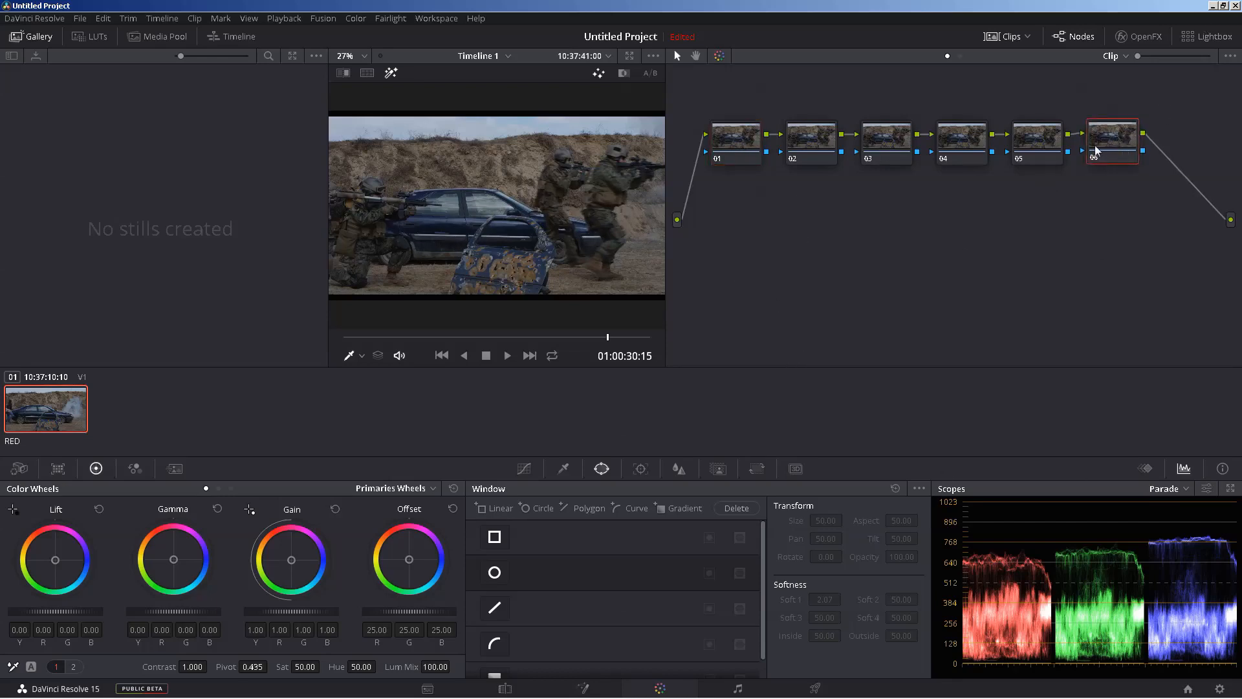
Sample the blue car's body with the HSL qualifier on node 06, and space that node farther from node 05.
mouse_move(1111, 142)
left_mouse_down()
mouse_move(1120, 154)
mouse_move(1124, 137)
left_mouse_up()
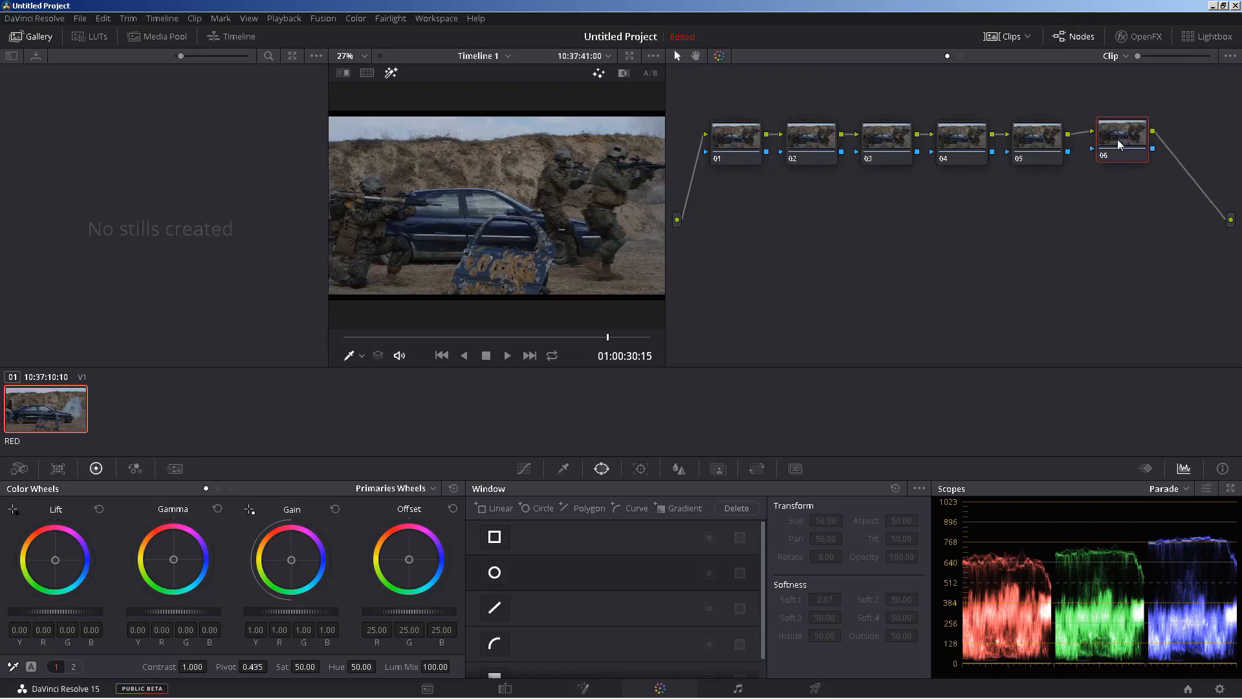
left_click(561, 468)
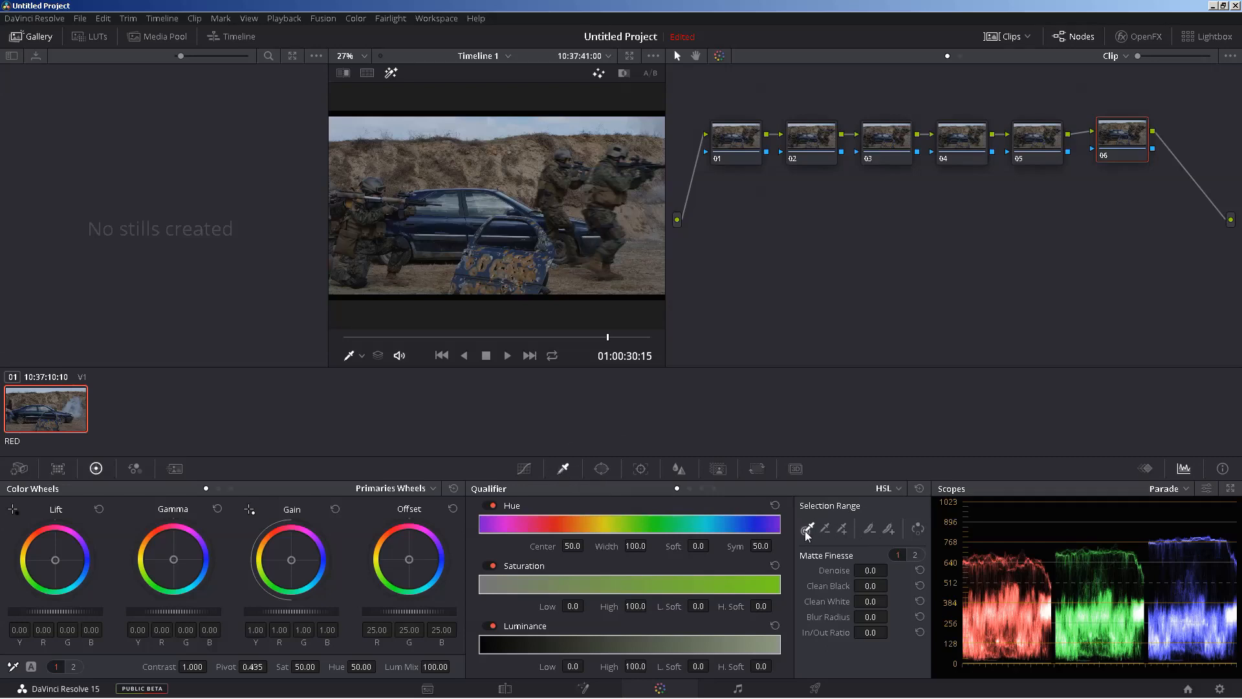
left_click(457, 222)
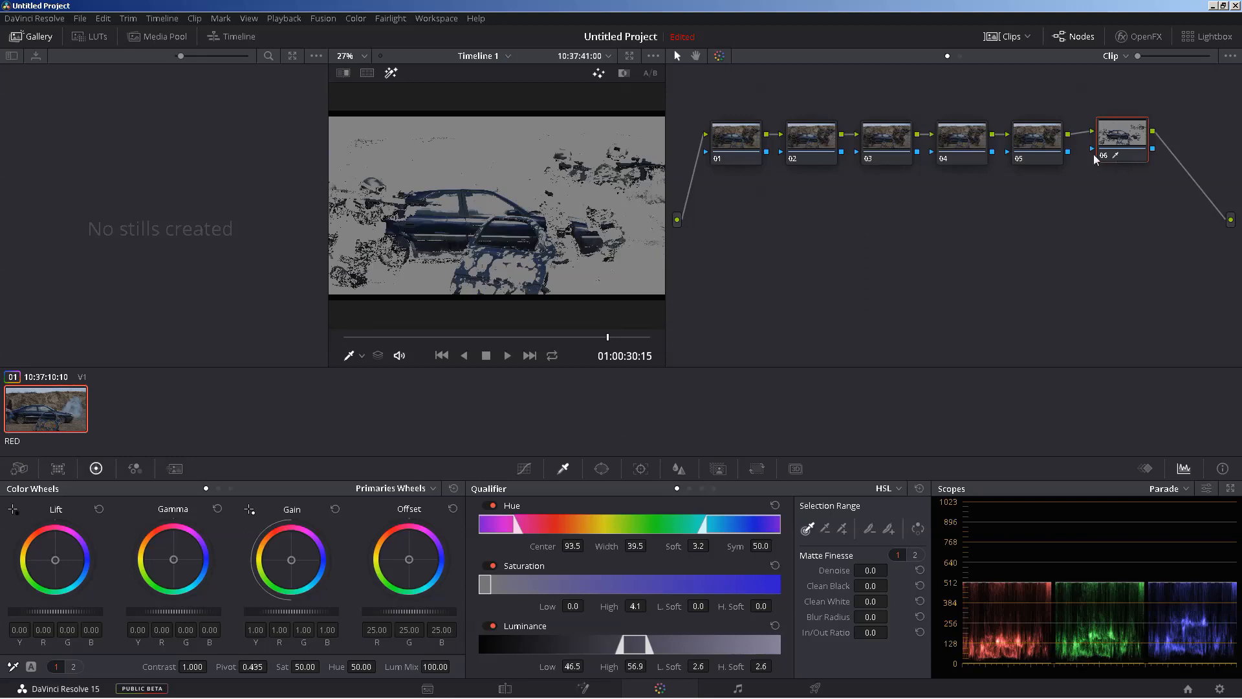
left_click_drag(1113, 136, 1126, 135)
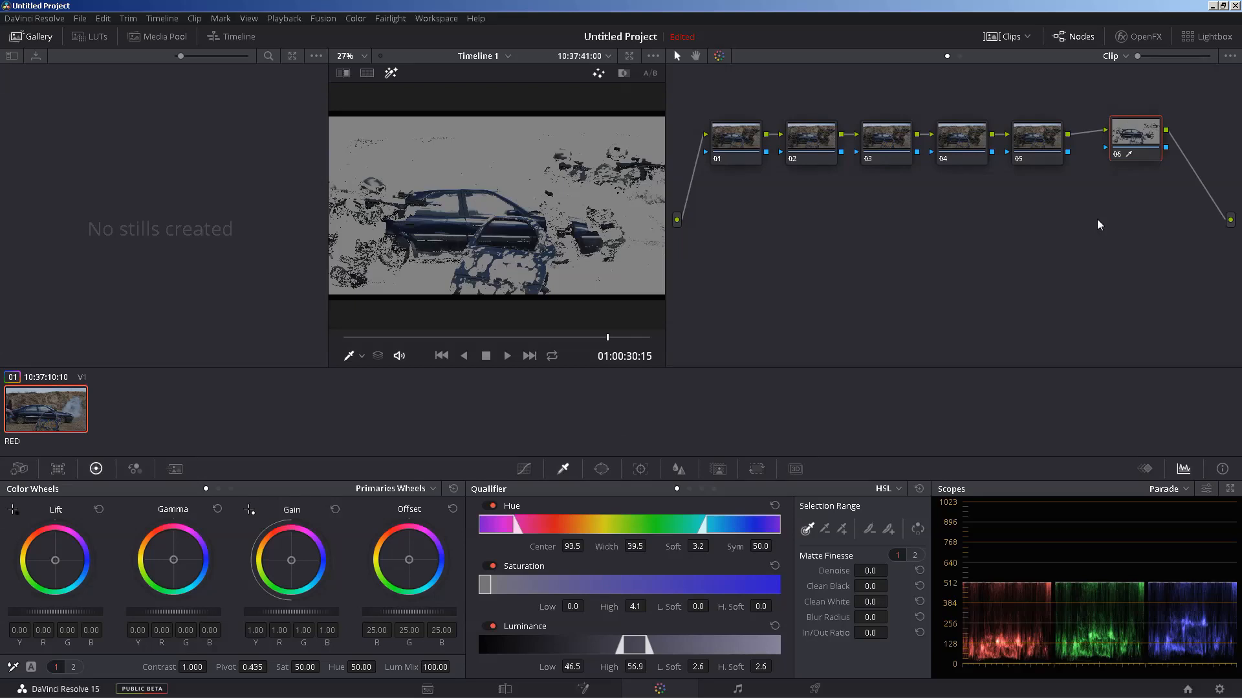
Compare nodes 01 and 06 in the viewer with the highlight switched on and off, ending on node 01.
left_click(726, 134)
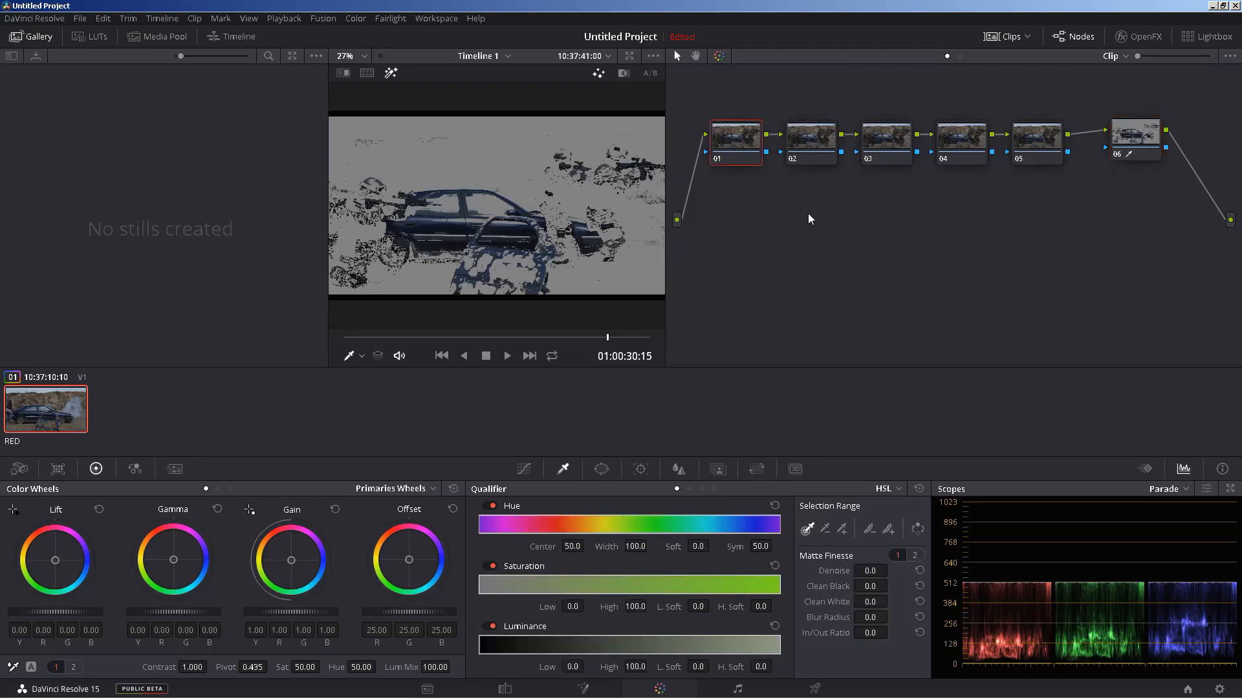
left_click(391, 74)
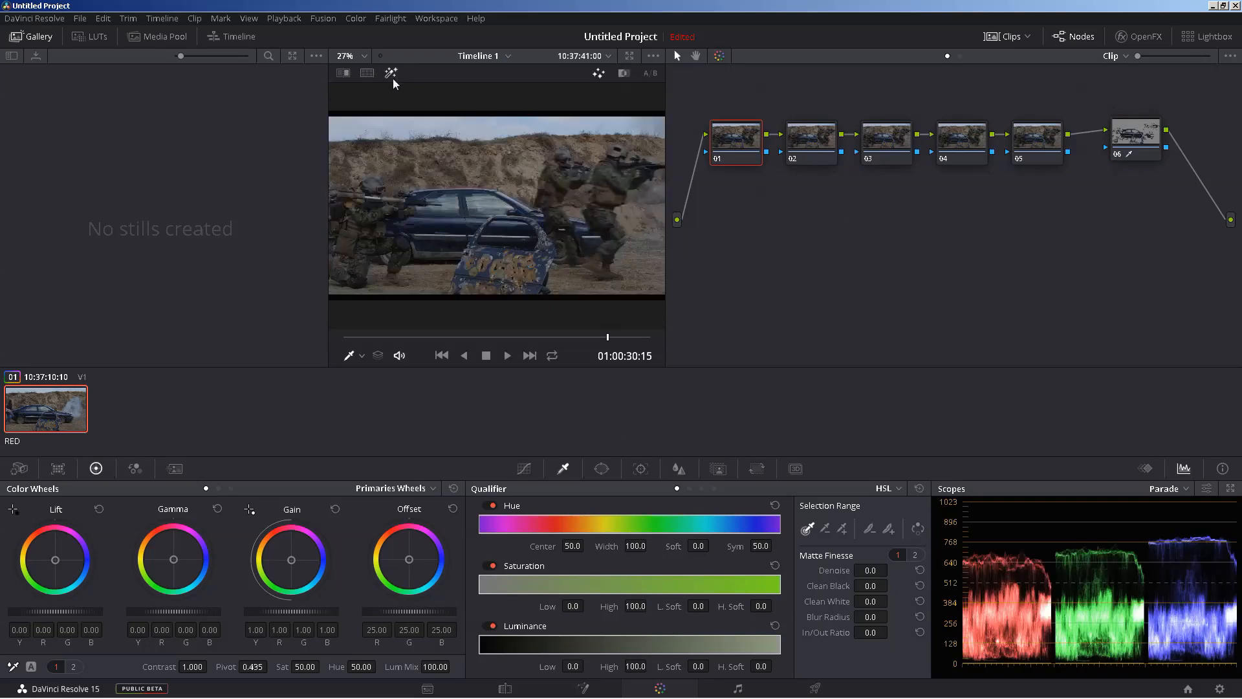
left_click(1158, 139)
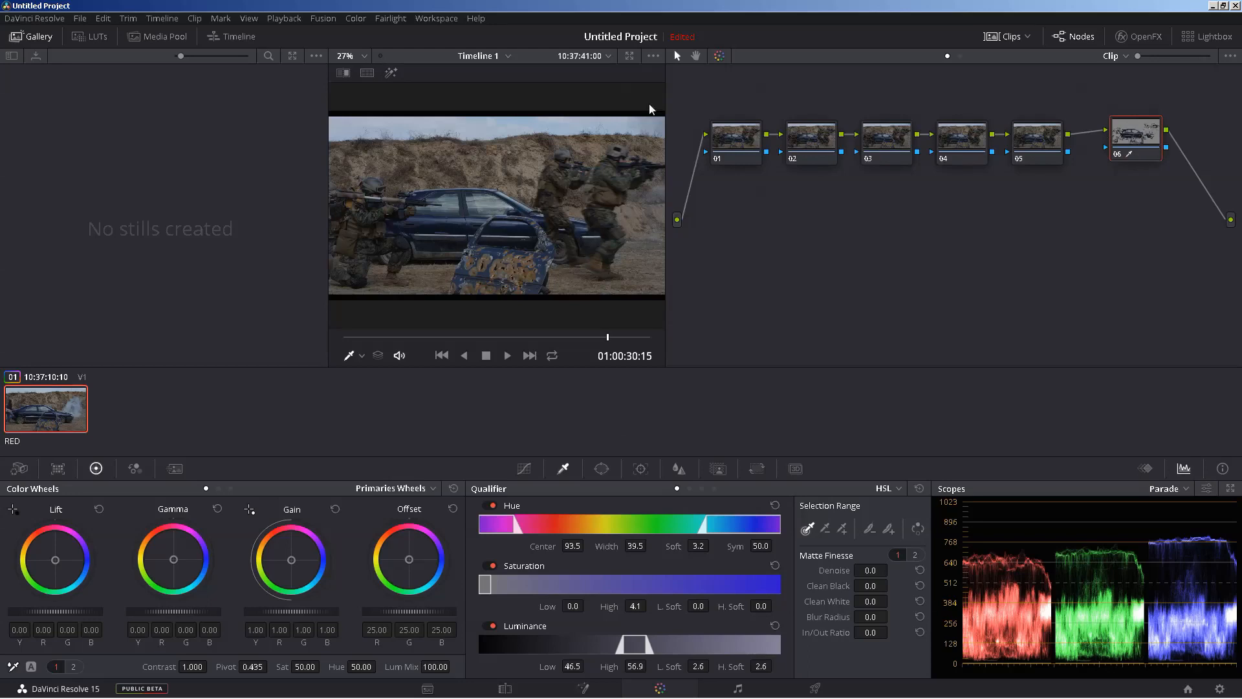
left_click(391, 73)
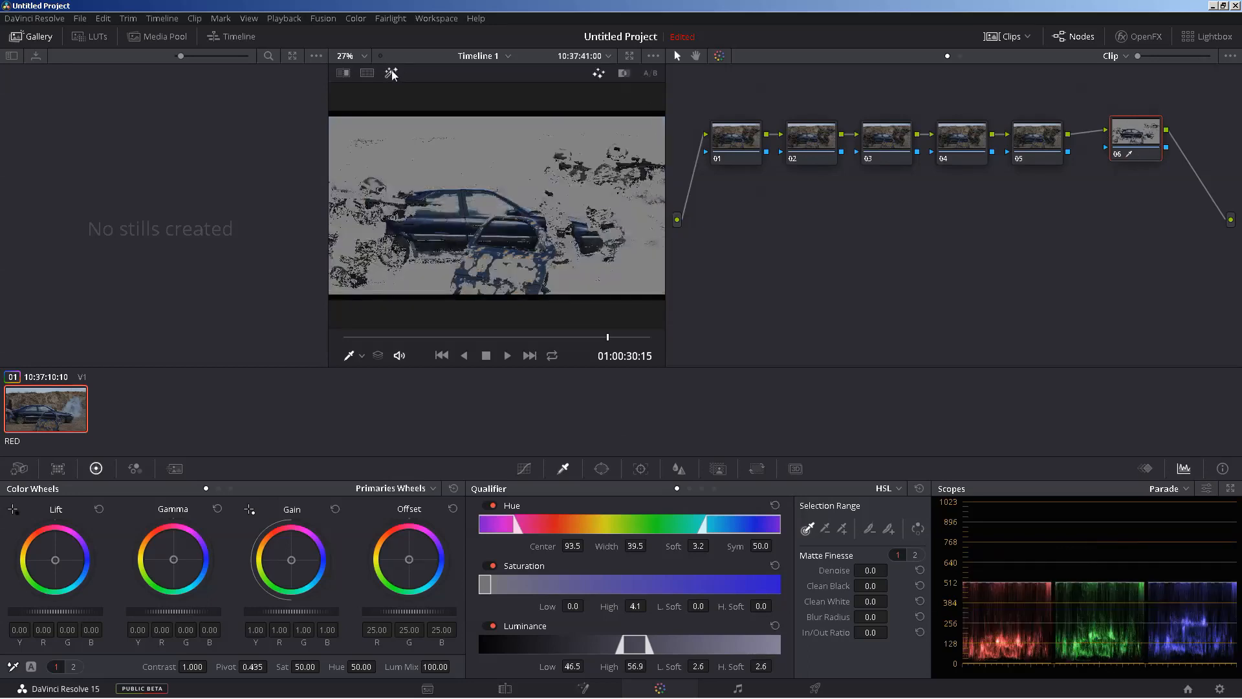
left_click(392, 73)
left_click(728, 138)
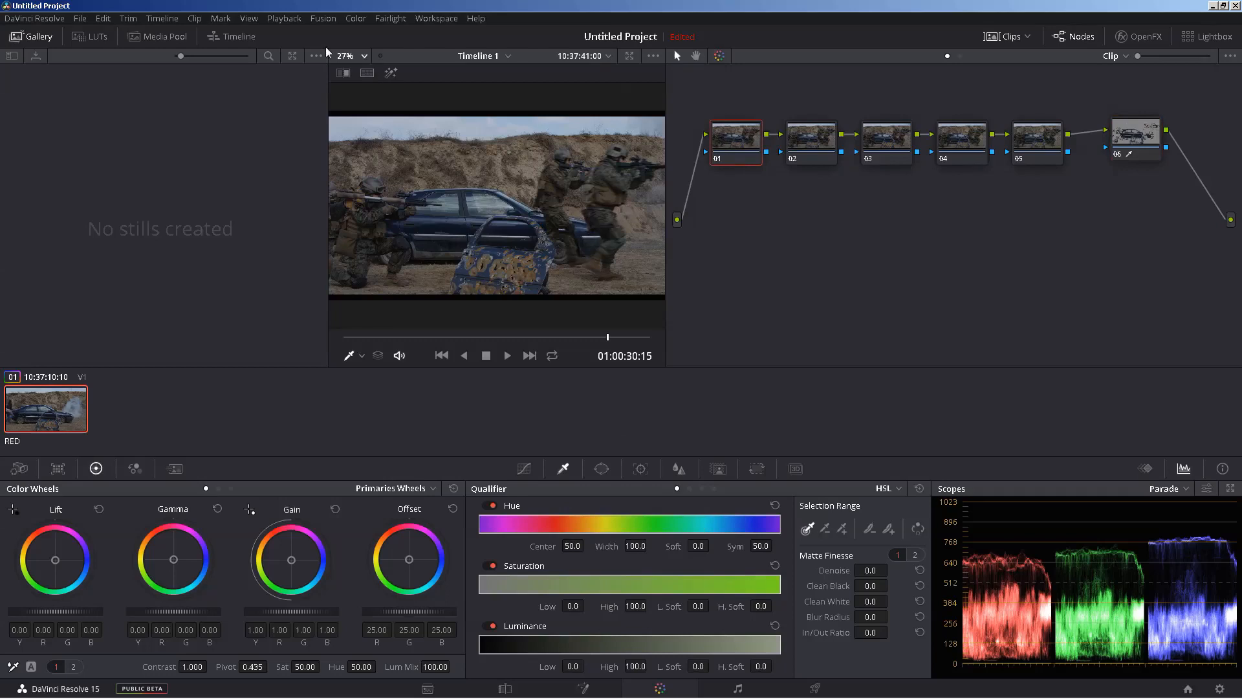
left_click(393, 74)
Shift node 01 slightly above the serial chain and set its hue to 72.80.
left_click_drag(739, 146, 730, 149)
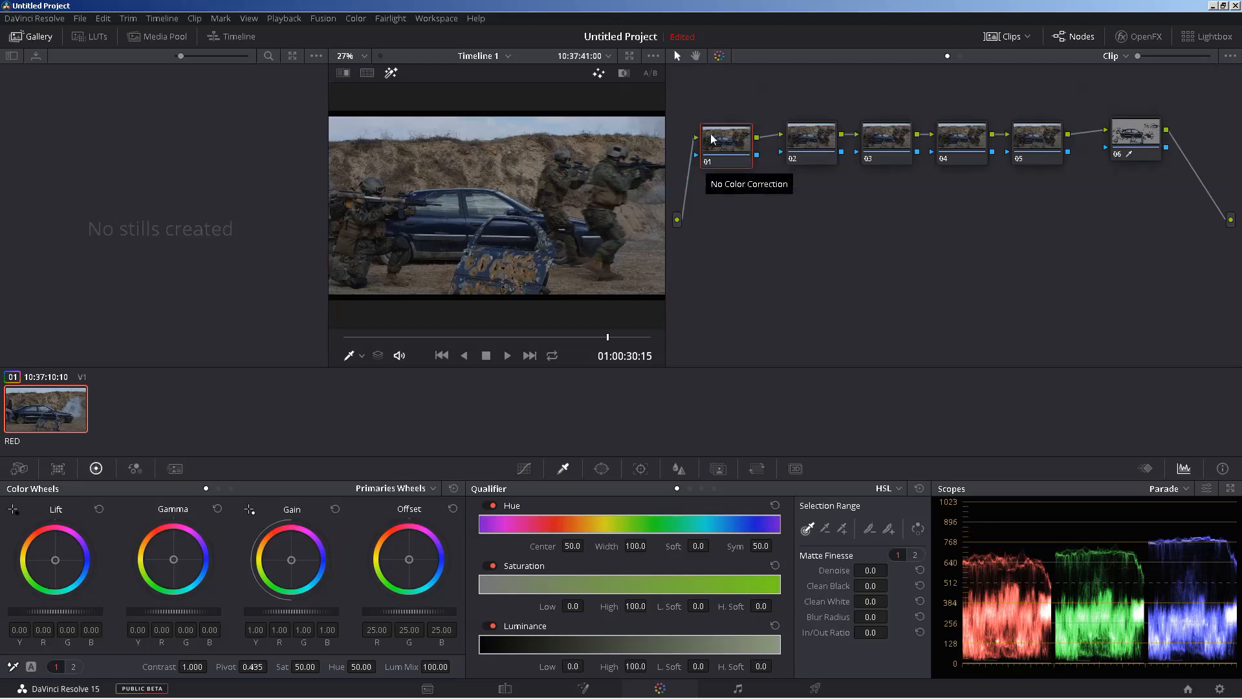
left_click_drag(728, 144, 722, 130)
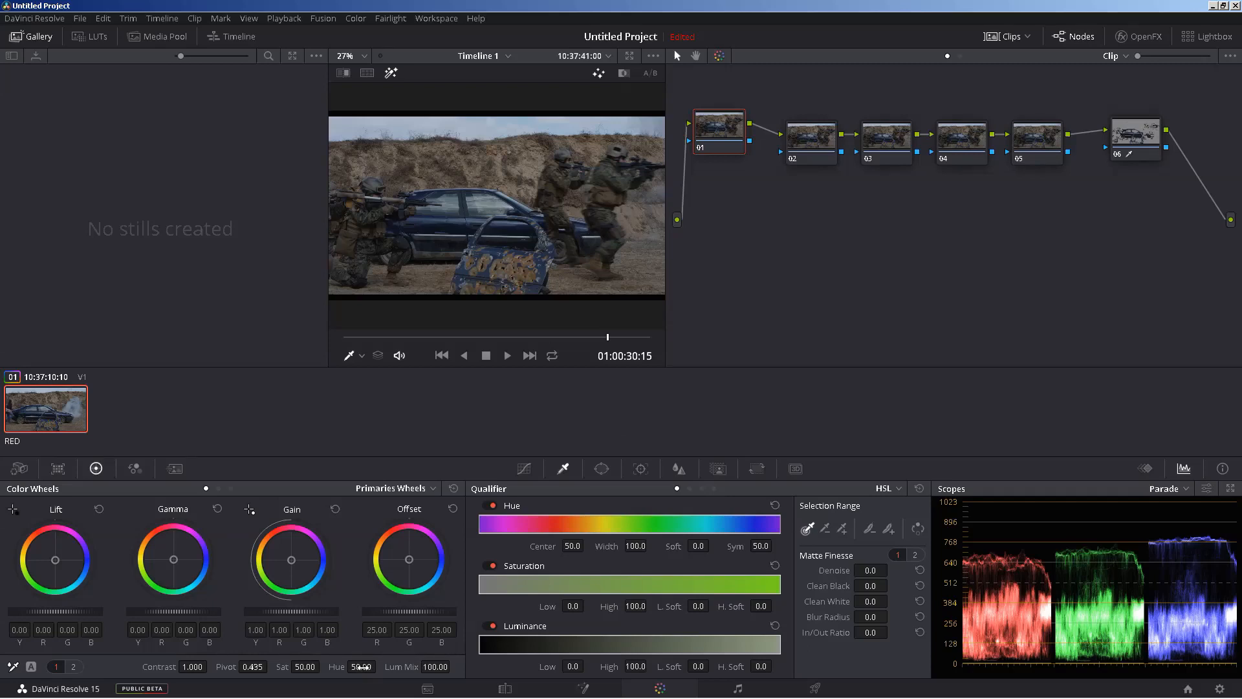
left_click_drag(362, 667, 403, 666)
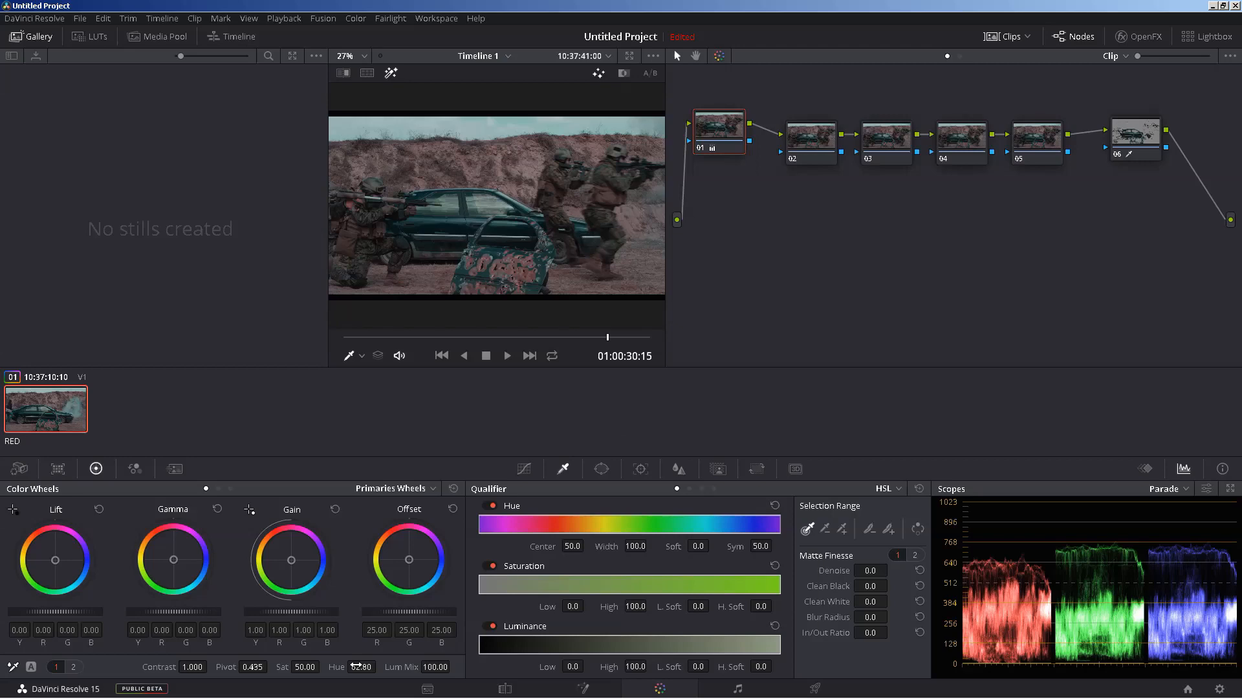
left_click_drag(355, 664, 405, 665)
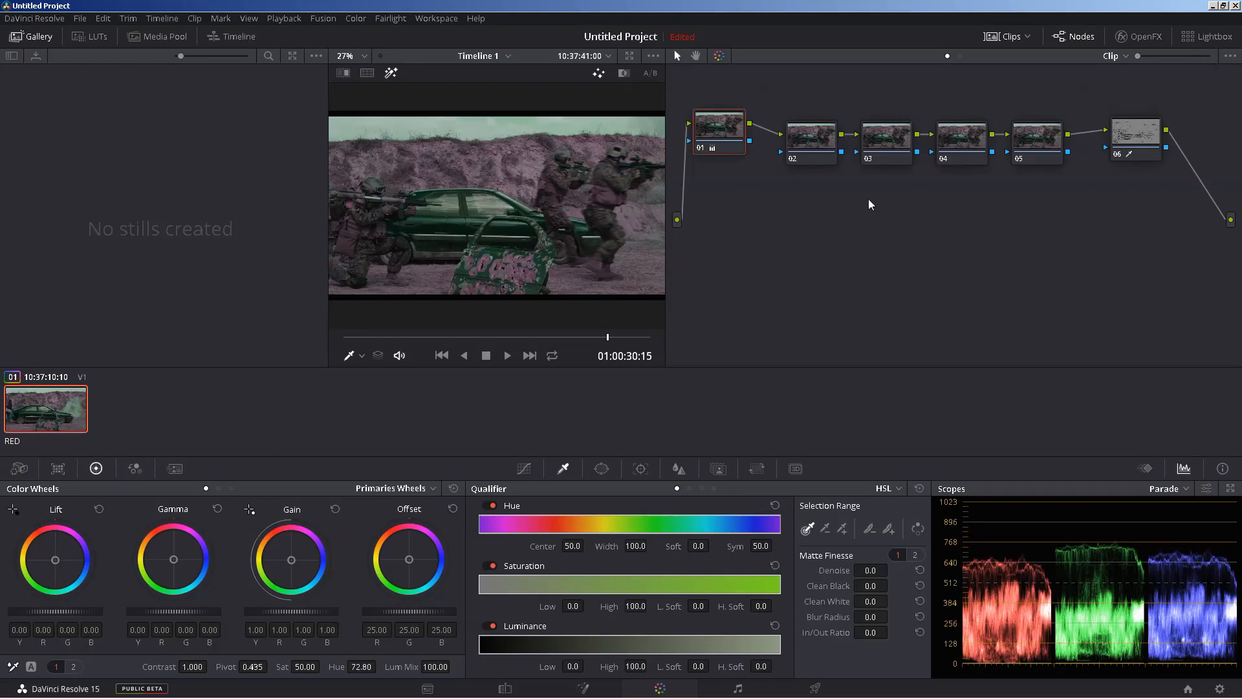
Reset node 01's grade, and set node 06's saturation to 0, ending with the viewer highlight off.
right_click(723, 128)
left_click(761, 133)
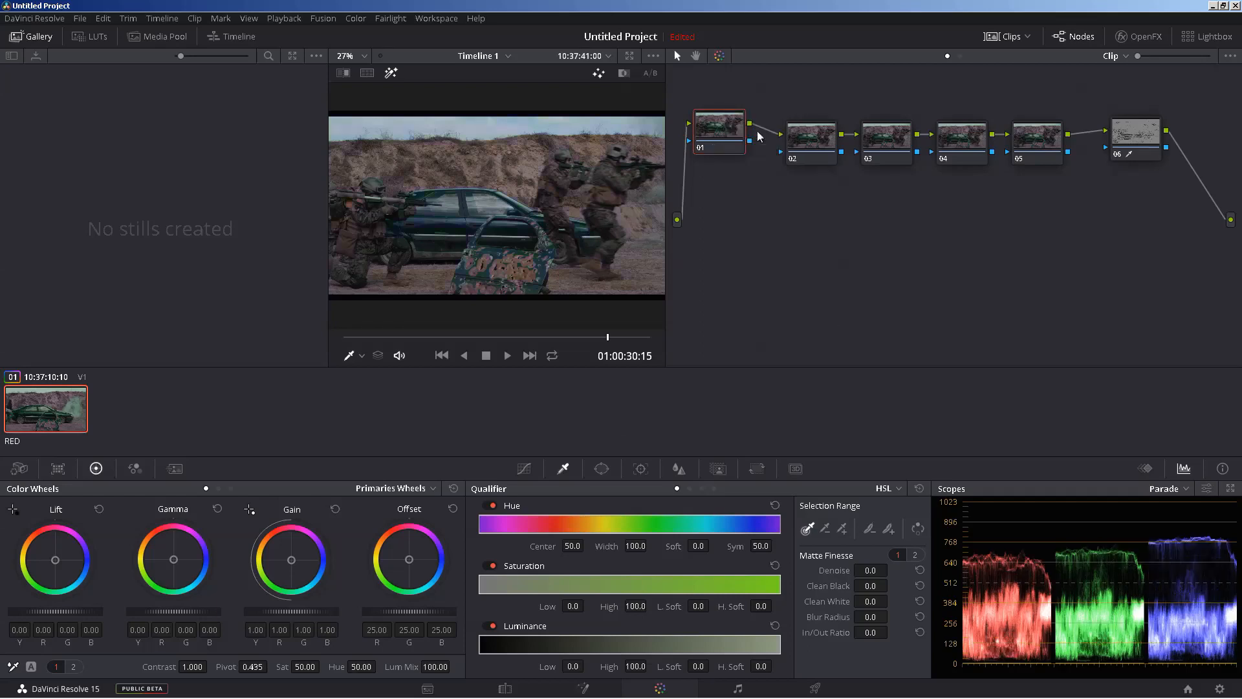
left_click(1142, 139)
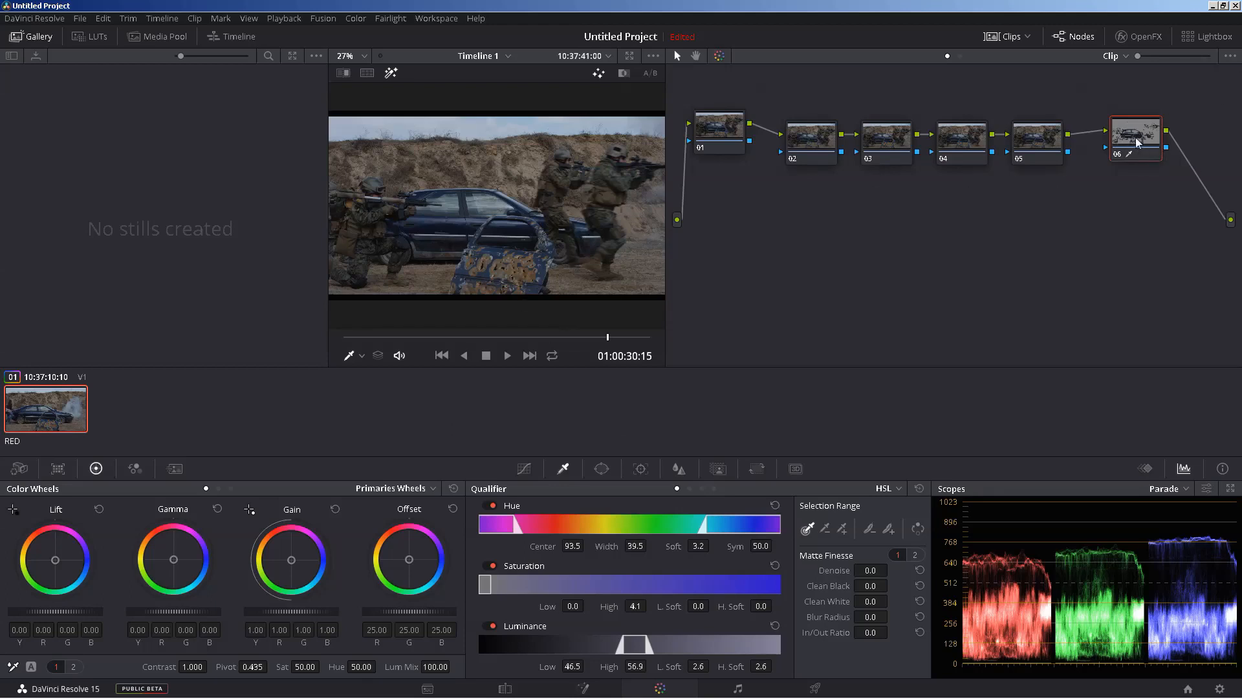
left_click_drag(300, 665, 133, 666)
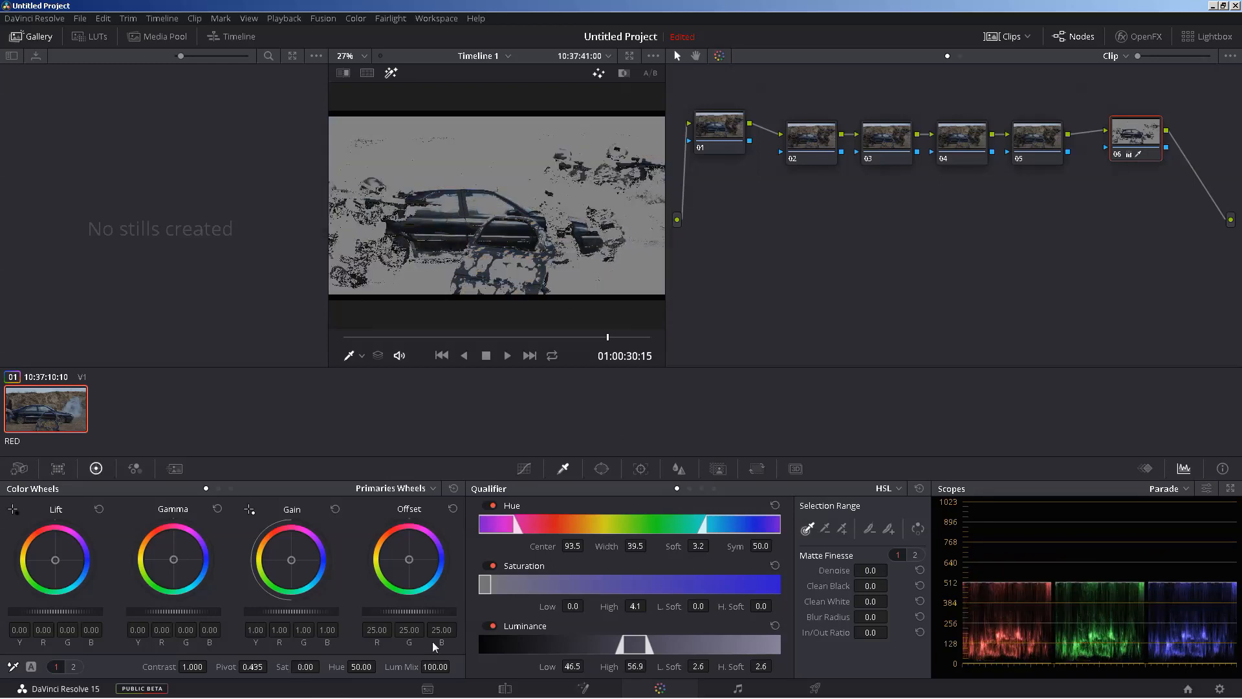
left_click(390, 72)
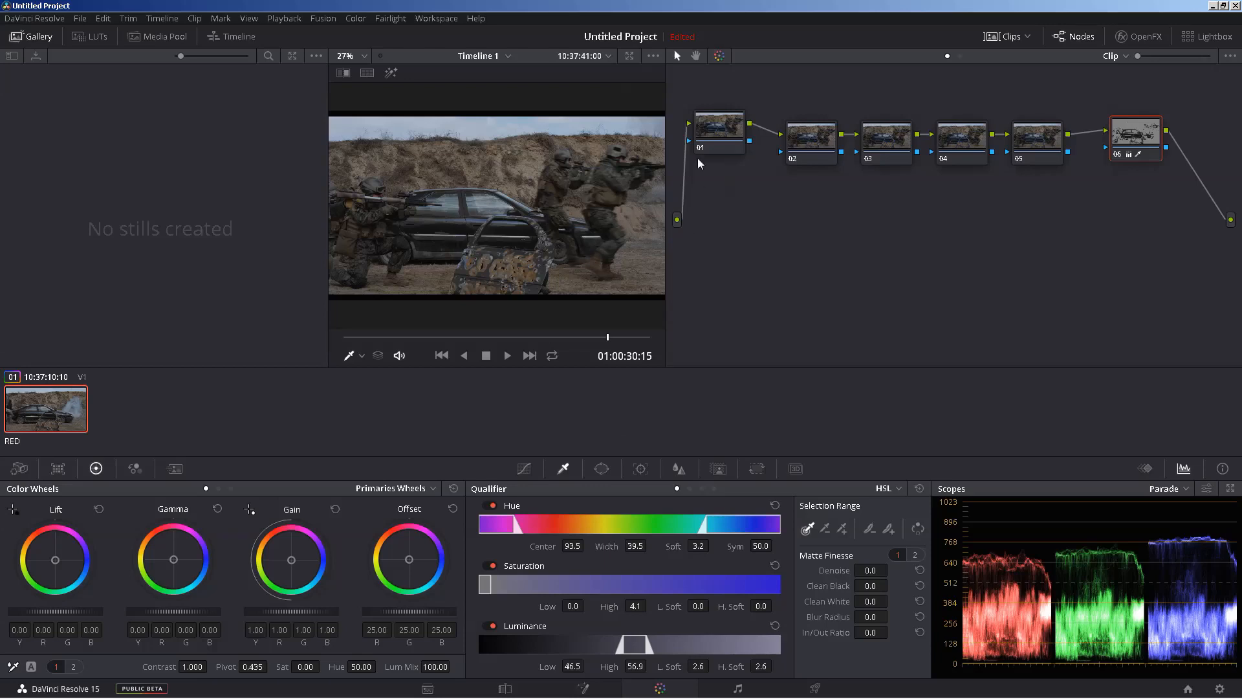
Set node 01's hue to 72.00 with the viewer highlight on, and move the node back in line with the chain.
left_click(720, 127)
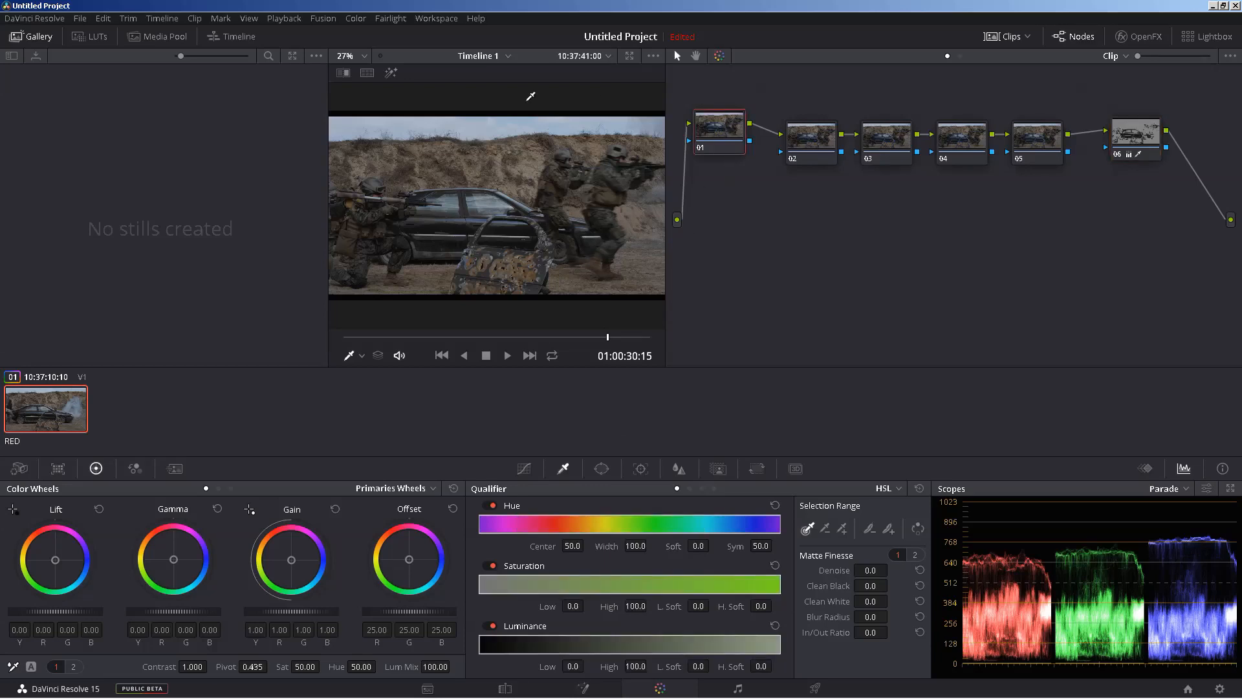
left_click(390, 73)
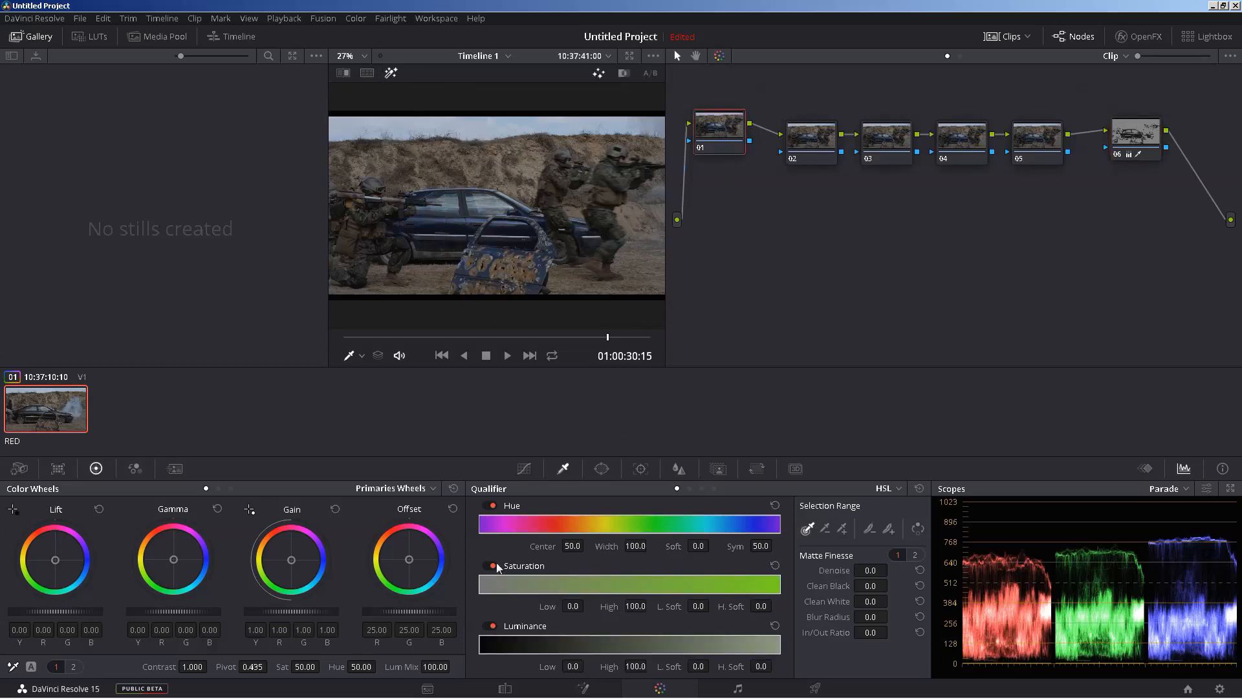
left_click_drag(354, 667, 380, 666)
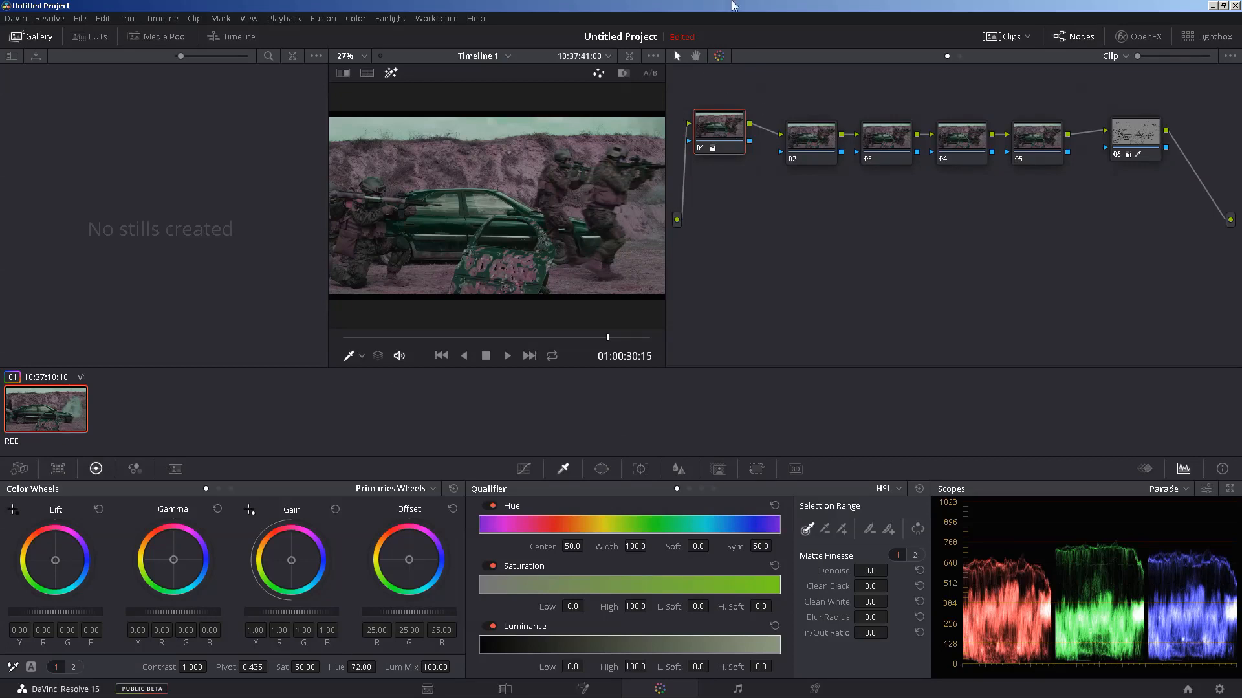
mouse_move(728, 134)
left_mouse_down()
mouse_move(717, 164)
mouse_move(742, 144)
left_mouse_up()
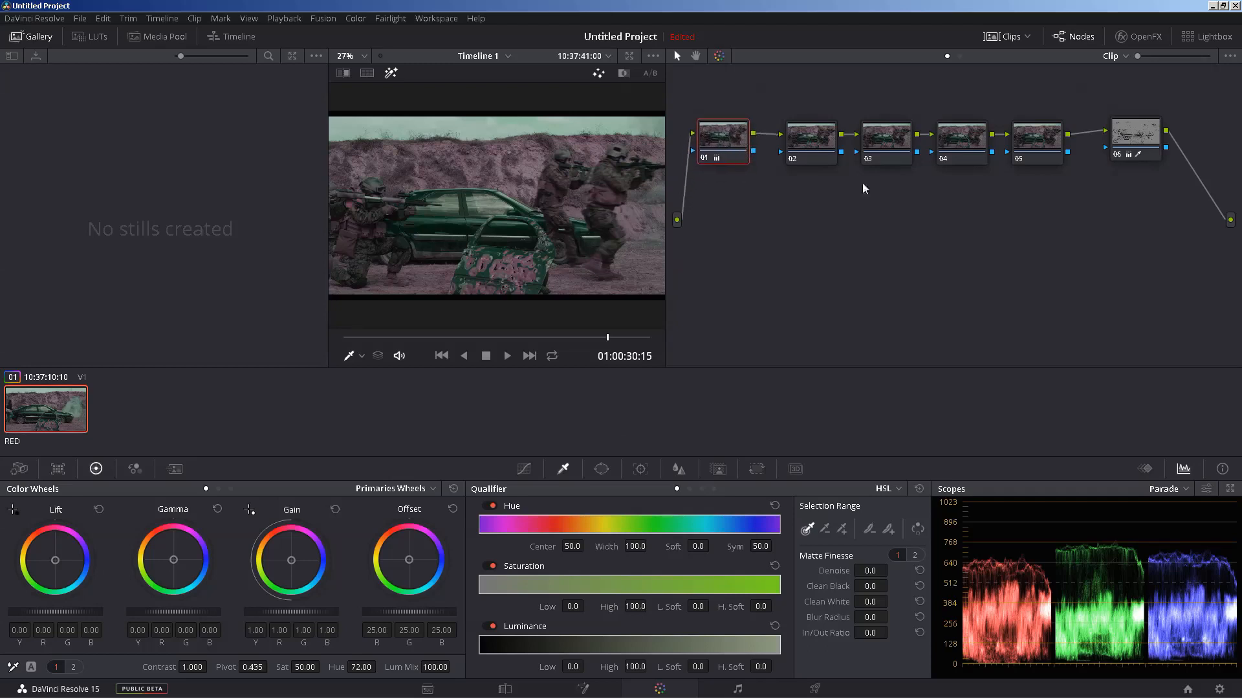
Highlight node 06's qualified area in the viewer, and add serial node 07 after it.
left_click(1135, 136)
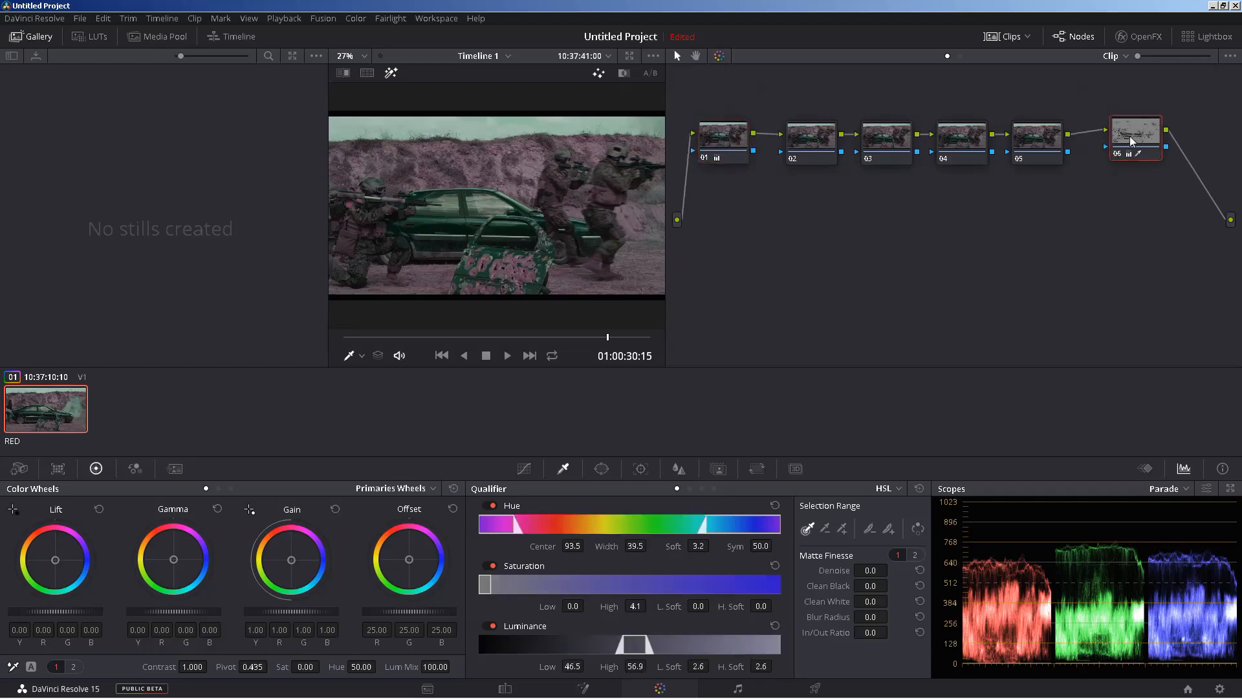
left_click(391, 74)
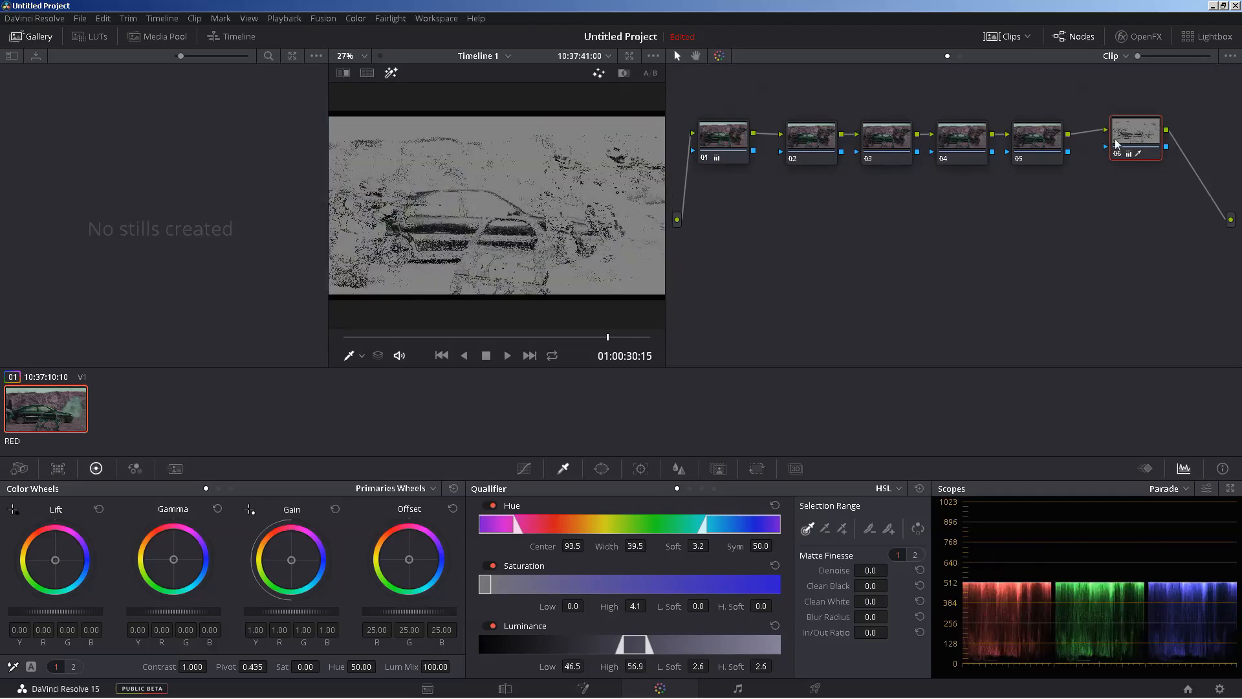
left_click_drag(1116, 138, 1097, 143)
key("alt+s")
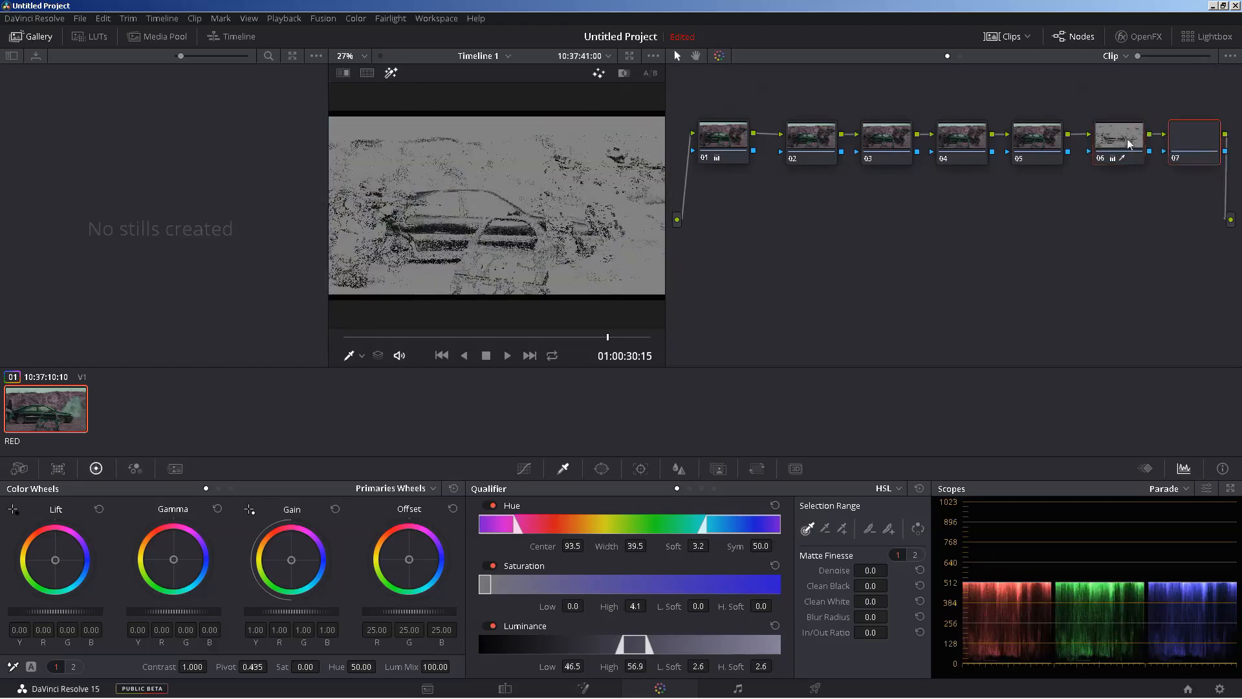
left_click_drag(1207, 139, 1202, 140)
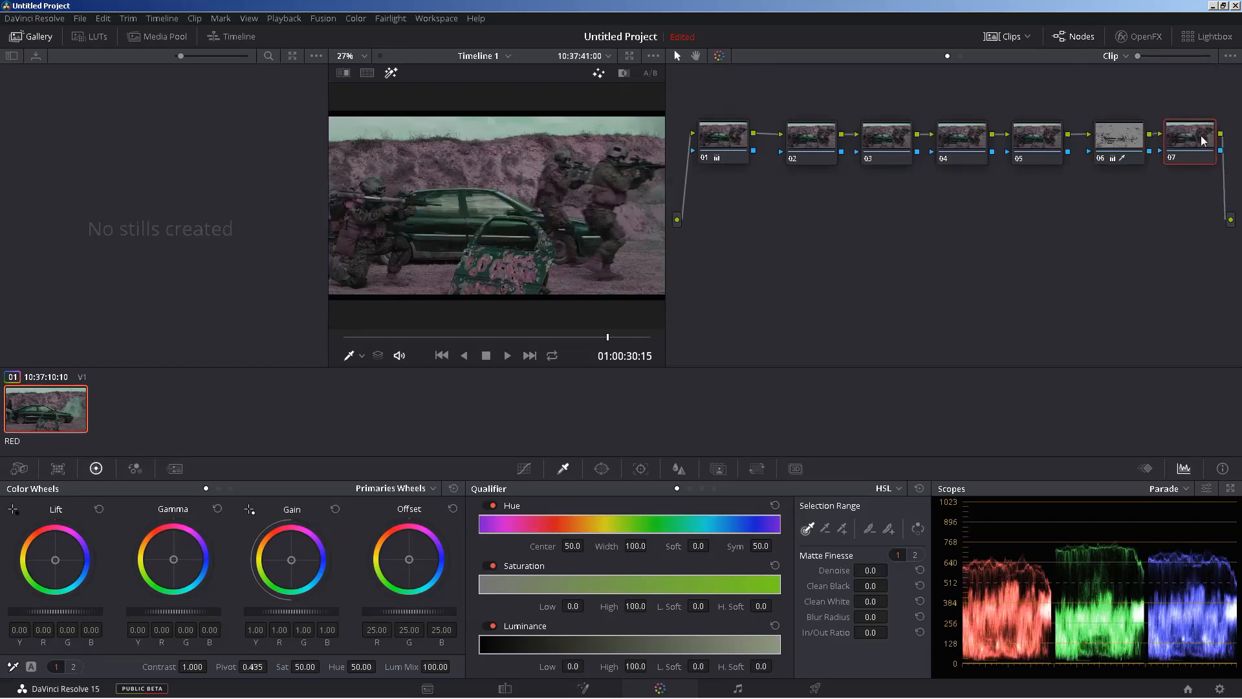
Space nodes 01 to 06 closer together toward the source input, leaving a gap before node 07.
left_click_drag(704, 142, 677, 141)
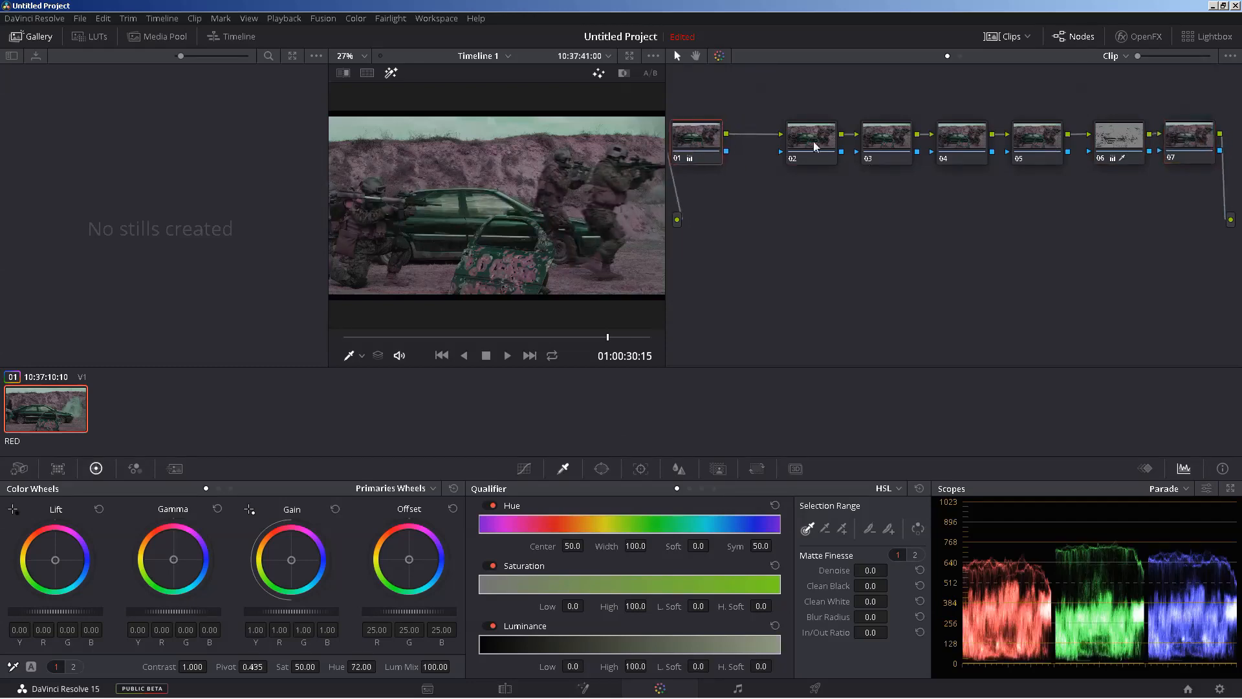
left_click_drag(813, 141, 788, 141)
left_click_drag(706, 146, 773, 142)
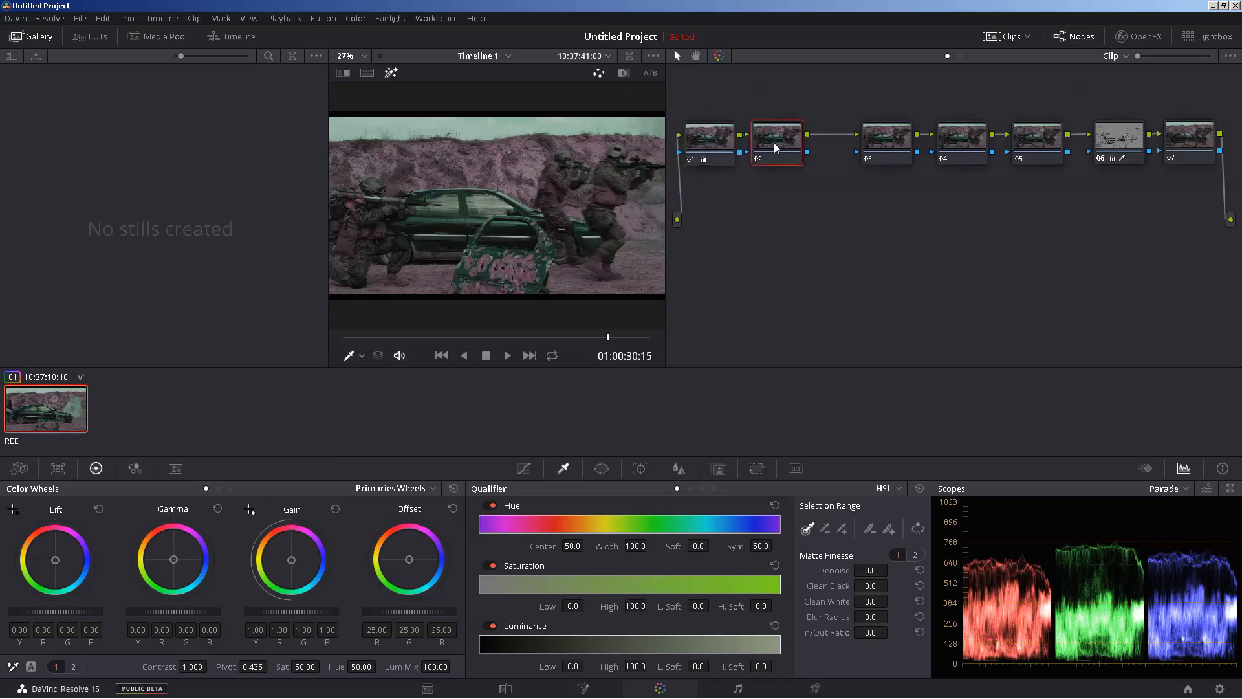
left_click_drag(871, 145, 838, 145)
left_click_drag(965, 137, 918, 134)
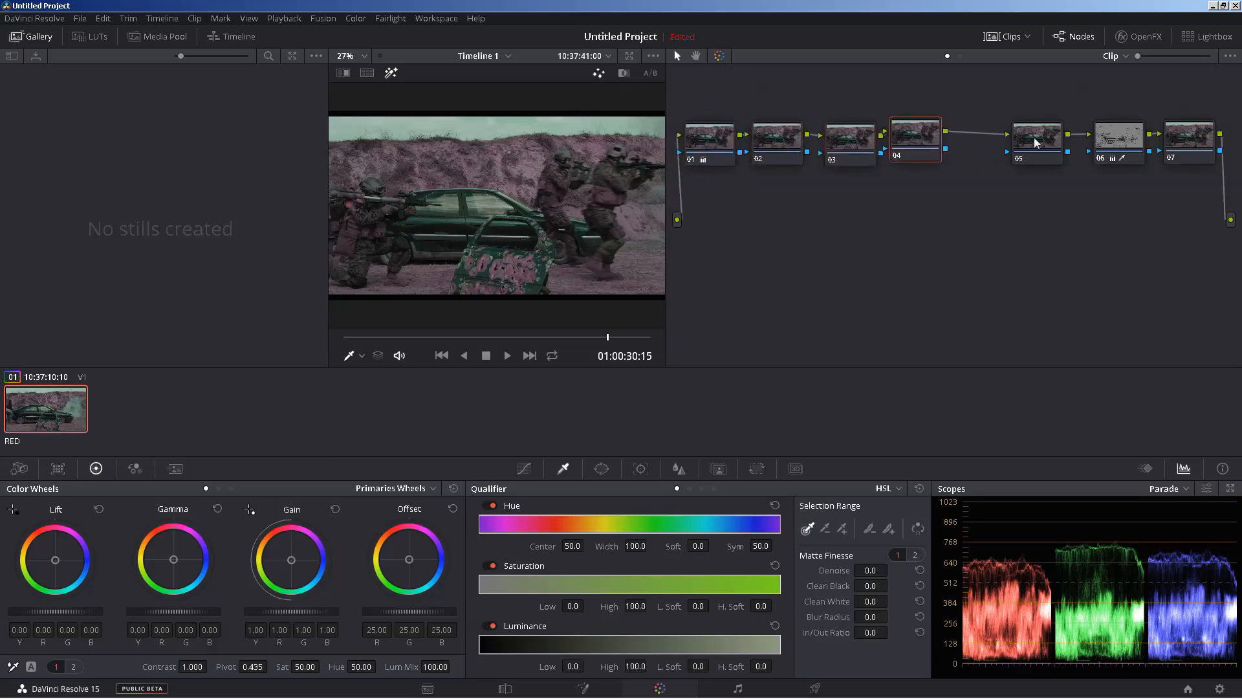
left_click_drag(1038, 143, 989, 142)
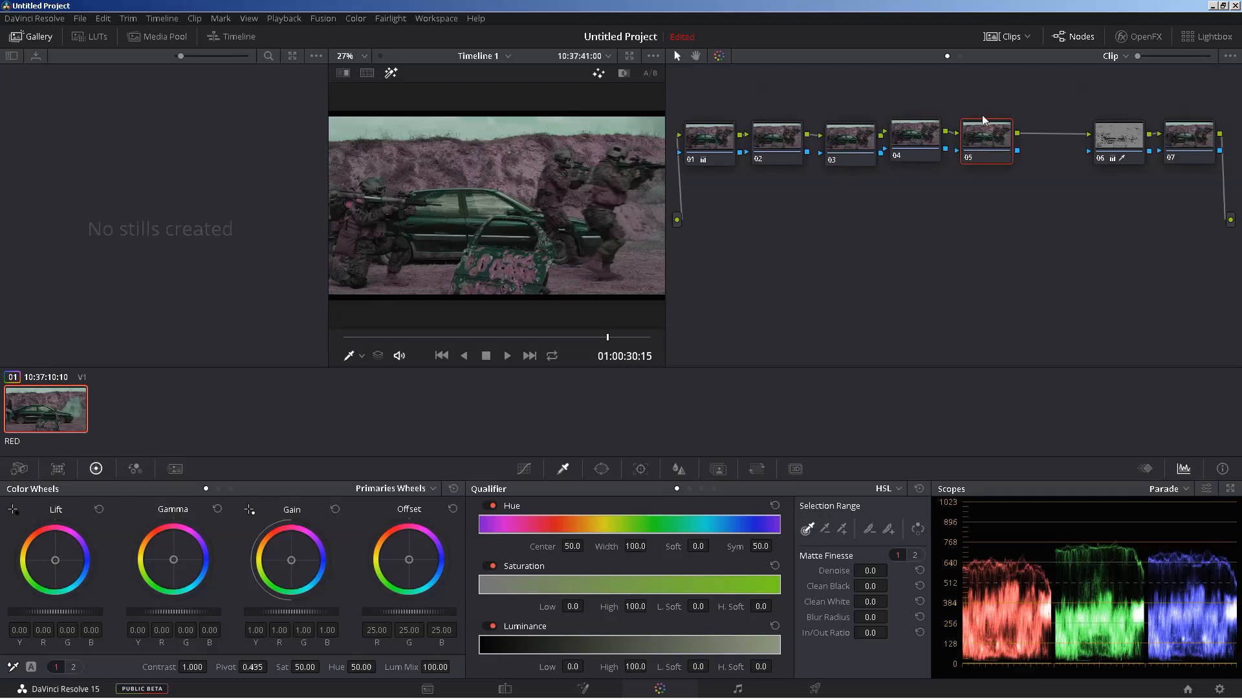
left_click_drag(1115, 140, 1063, 140)
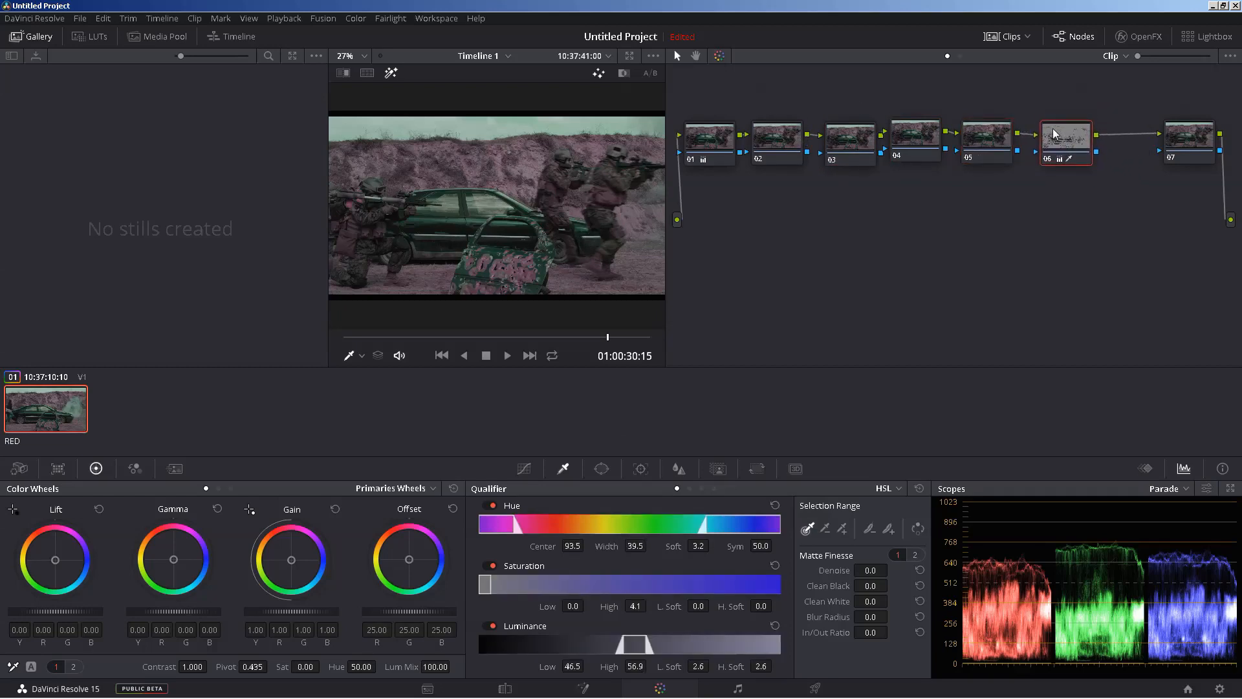
Highlight node 06's qualified area, select node 07, and switch the viewer highlight off.
left_click(391, 75)
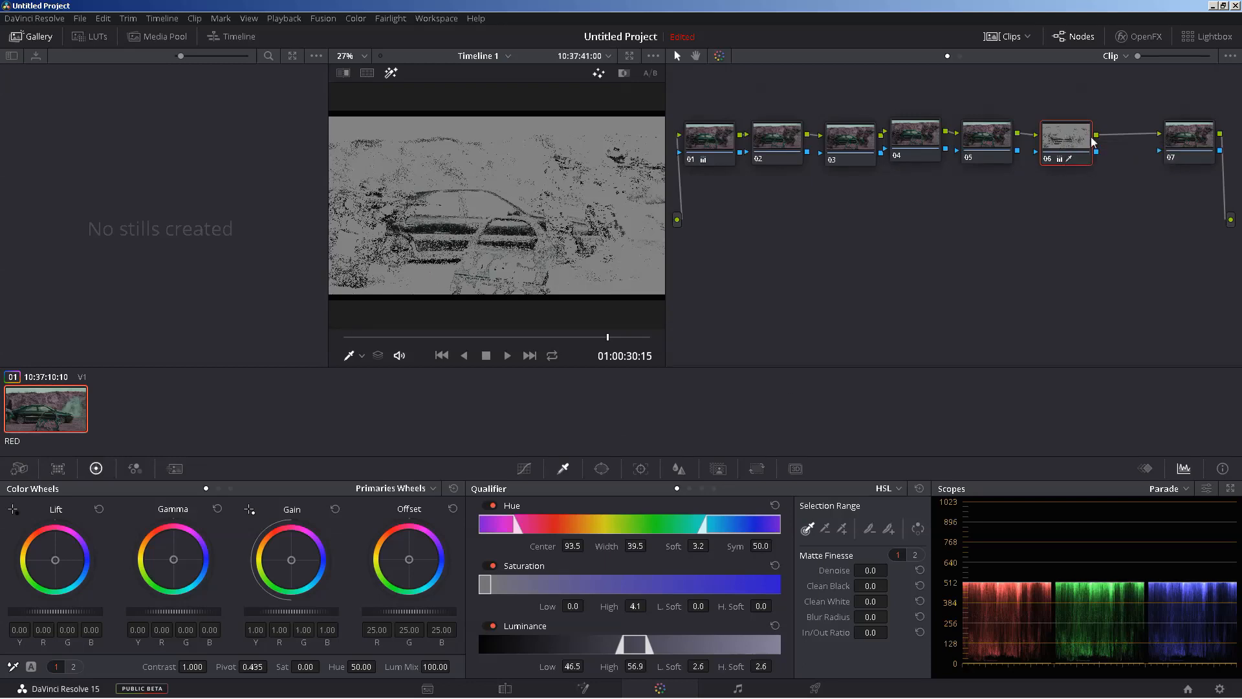
left_click(1182, 138)
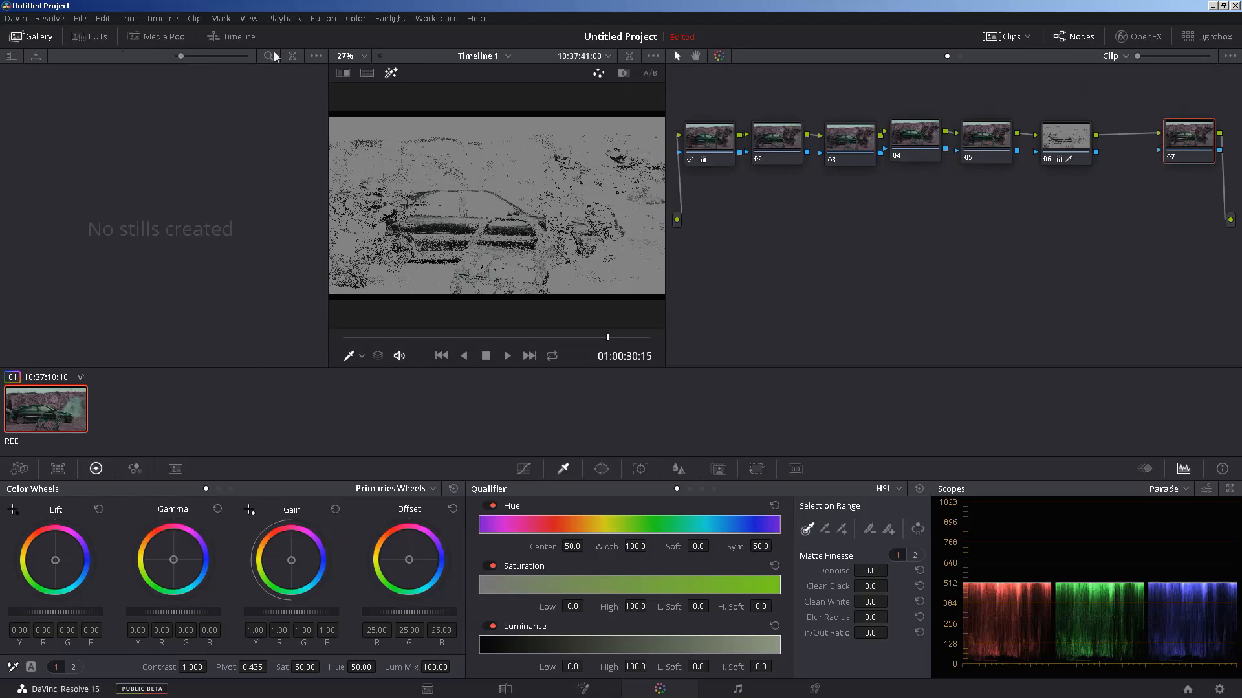
left_click(391, 73)
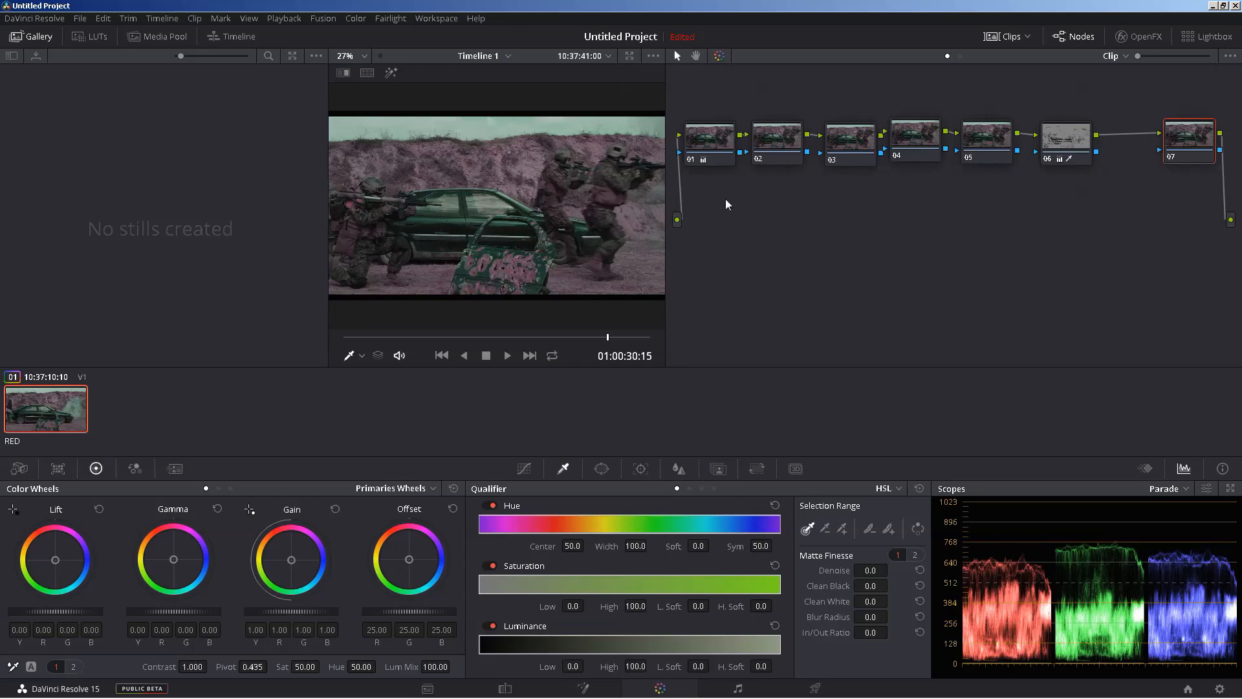
Reset all grades and nodes of the clip, and place the remaining node 01 near the source input.
right_click(816, 202)
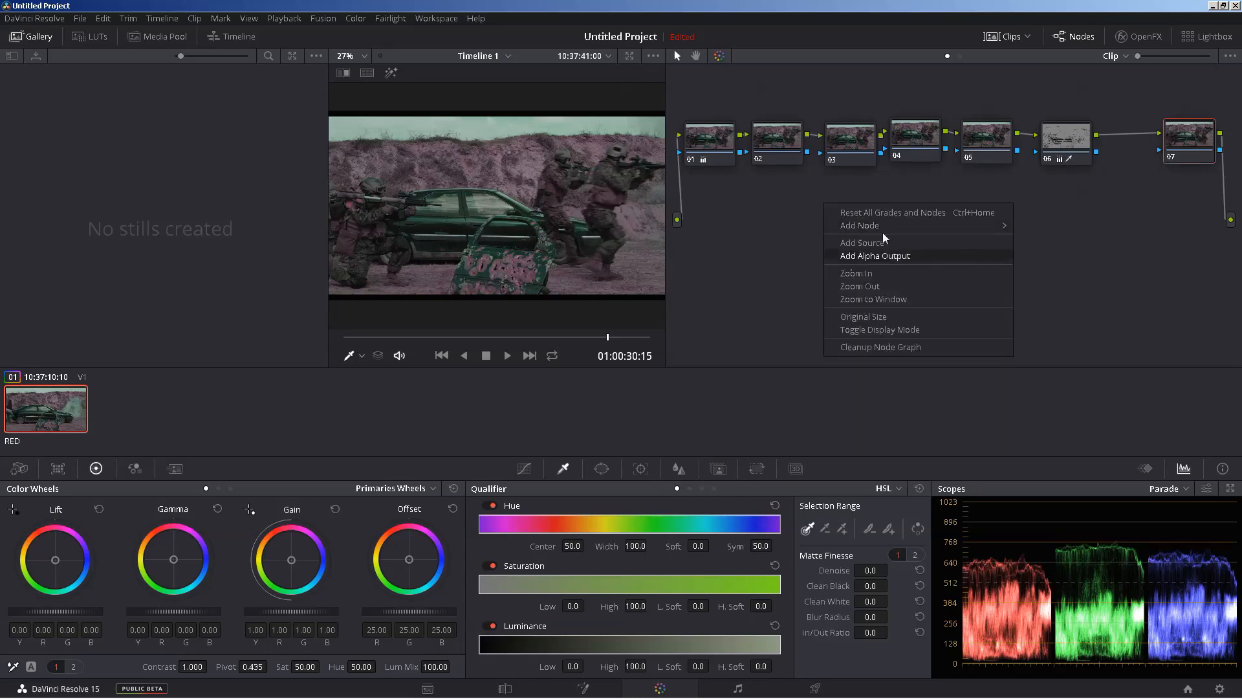
left_click(884, 211)
left_click_drag(811, 180, 737, 167)
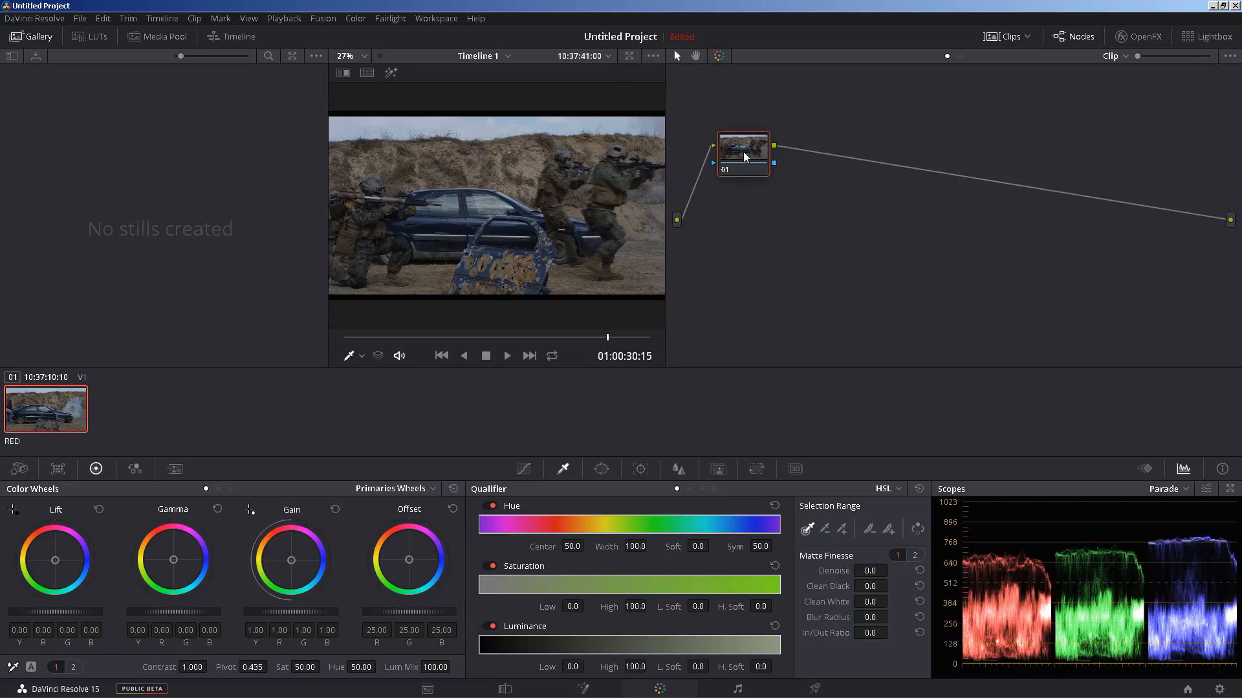
Add a layer node to node 01, and move the Layer Mixer farther toward the output.
left_click_drag(744, 153, 759, 157)
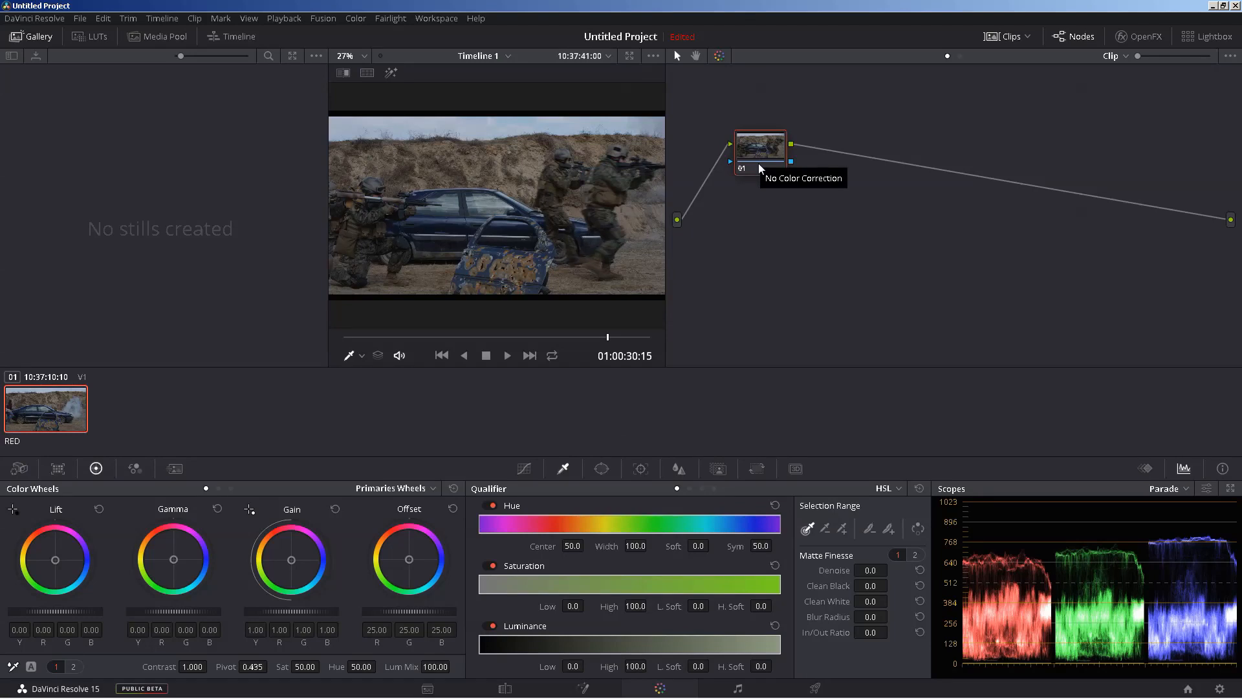
left_click(356, 18)
mouse_move(408, 34)
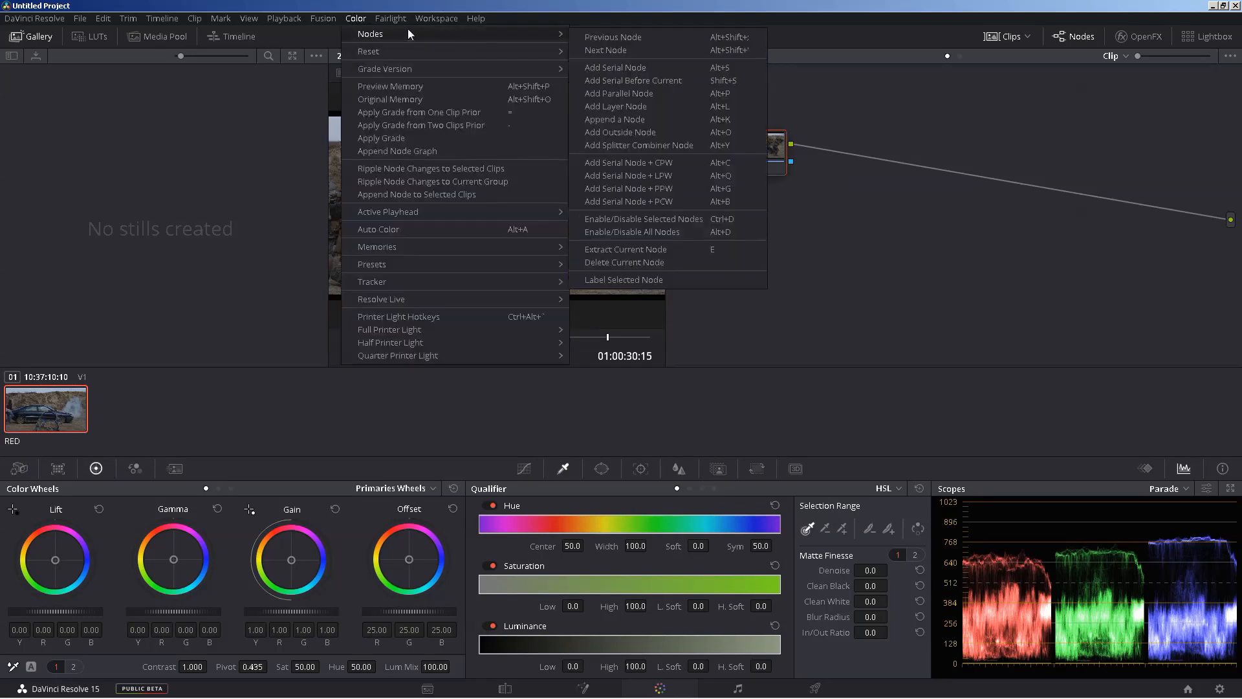
left_click(627, 106)
left_click_drag(770, 205, 762, 237)
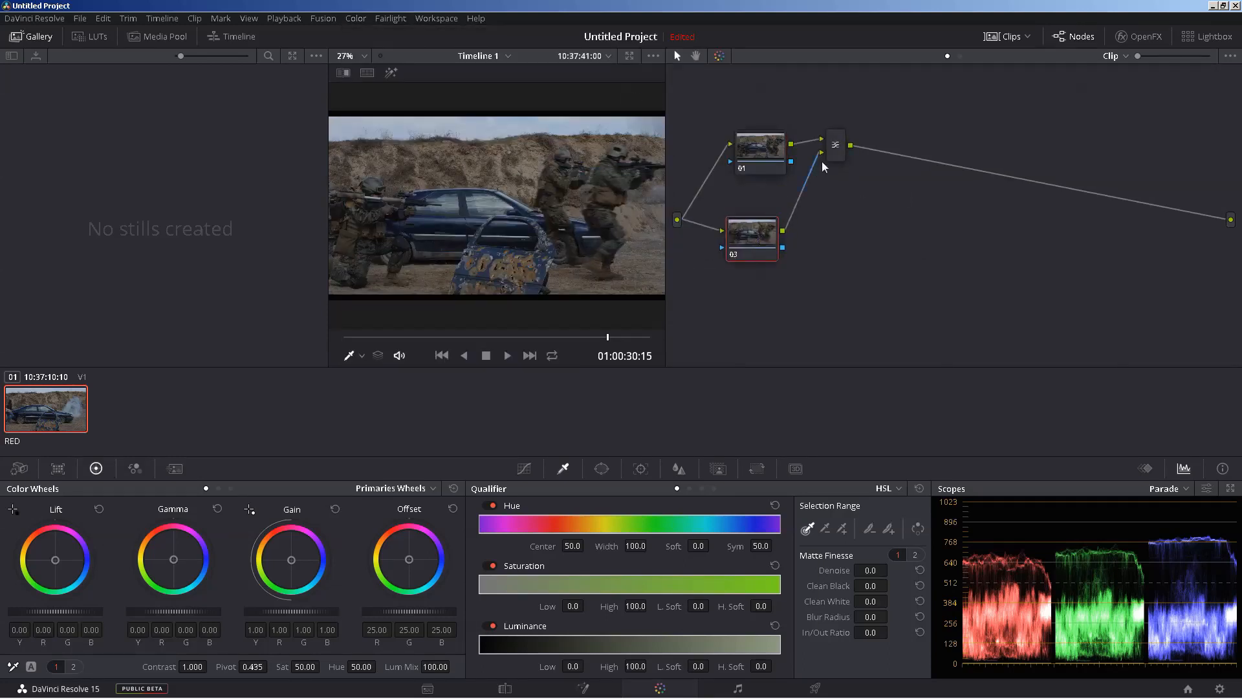
left_click_drag(840, 146, 941, 159)
Arrange node 03 directly beneath node 01 in the node graph, keeping a clear gap between them.
left_click(763, 242)
left_click_drag(764, 243, 780, 246)
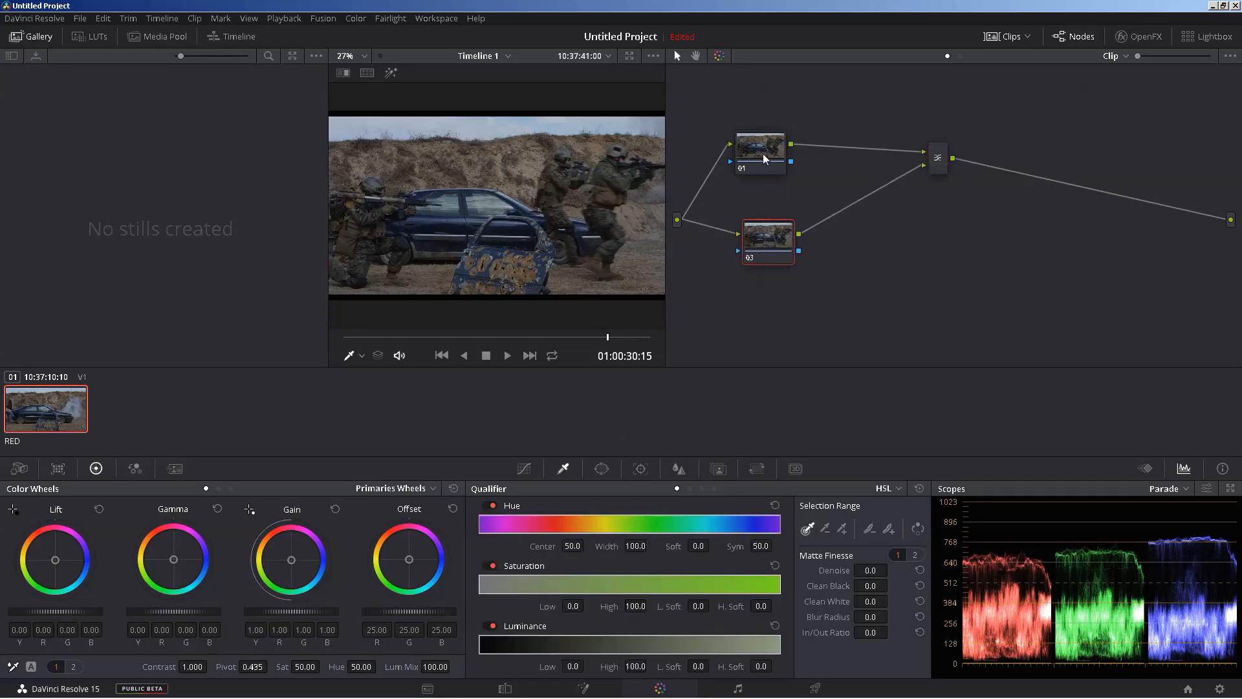
mouse_move(762, 154)
left_mouse_down()
mouse_move(773, 130)
mouse_move(774, 146)
left_mouse_up()
left_click_drag(754, 252, 768, 272)
mouse_move(758, 225)
left_mouse_down()
mouse_move(759, 277)
mouse_move(768, 250)
mouse_move(758, 257)
mouse_move(751, 242)
mouse_move(765, 230)
left_mouse_up()
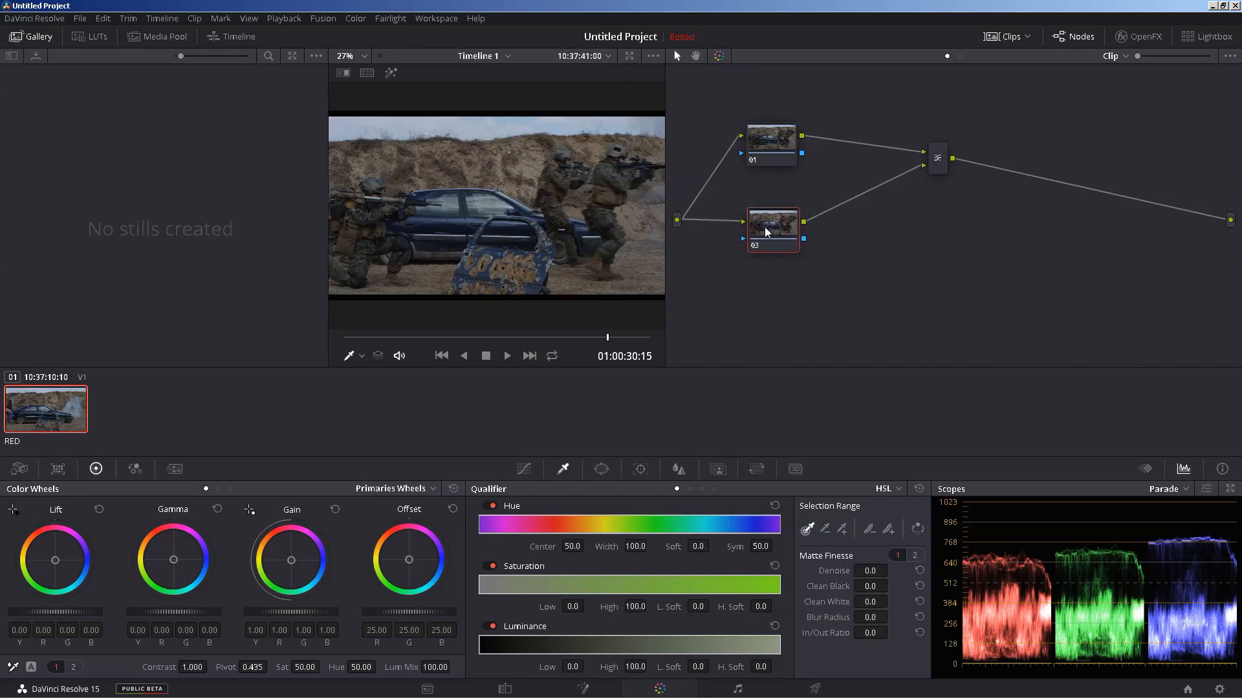
left_click(756, 141)
left_click_drag(775, 227, 774, 224)
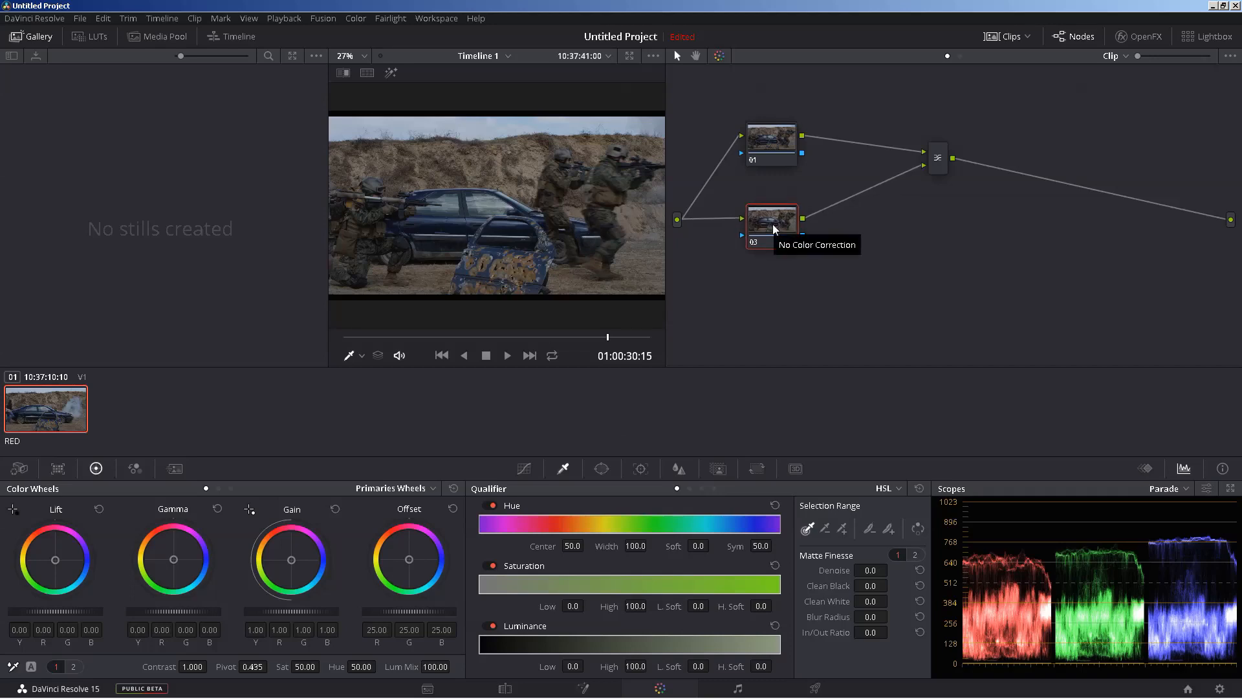
left_click(769, 145)
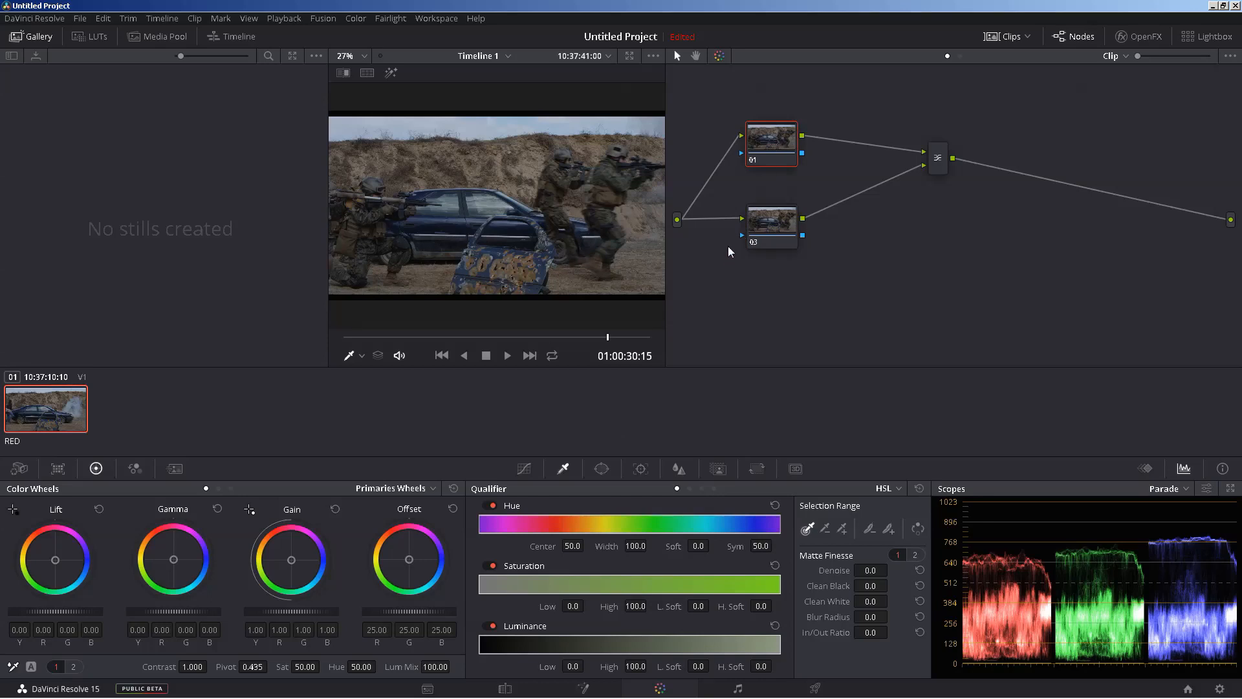
left_click_drag(760, 224, 767, 243)
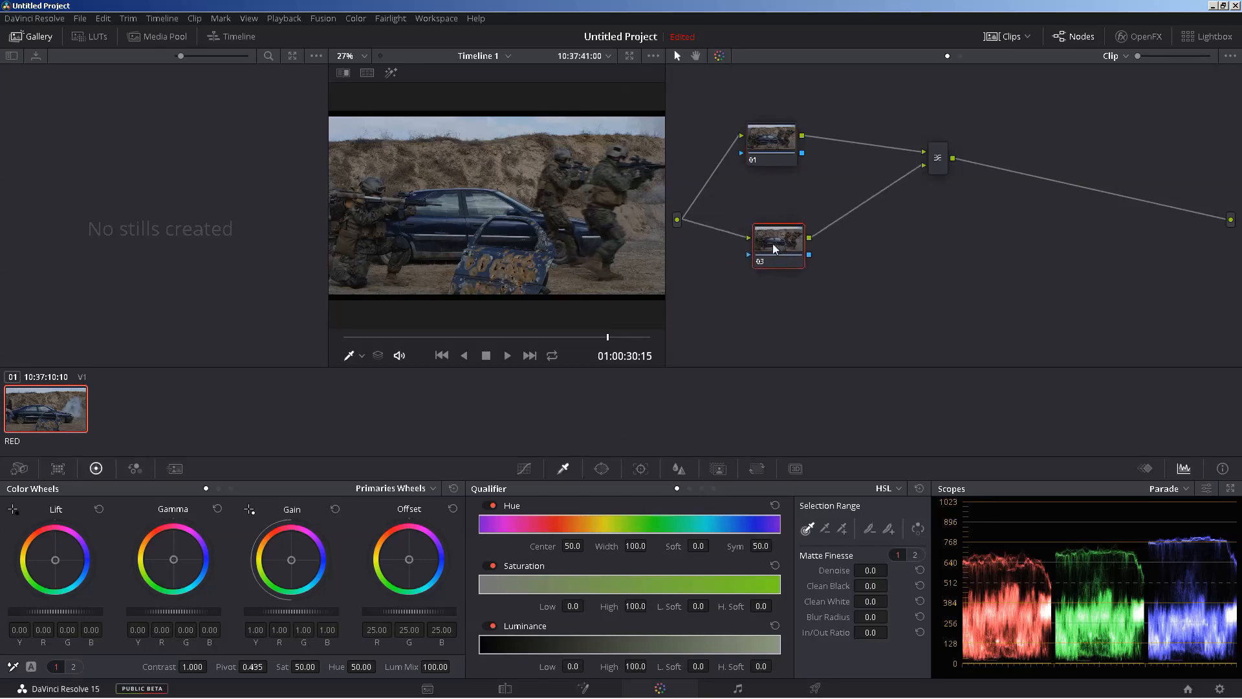
mouse_move(776, 128)
left_mouse_down()
mouse_move(797, 126)
mouse_move(783, 138)
left_mouse_up()
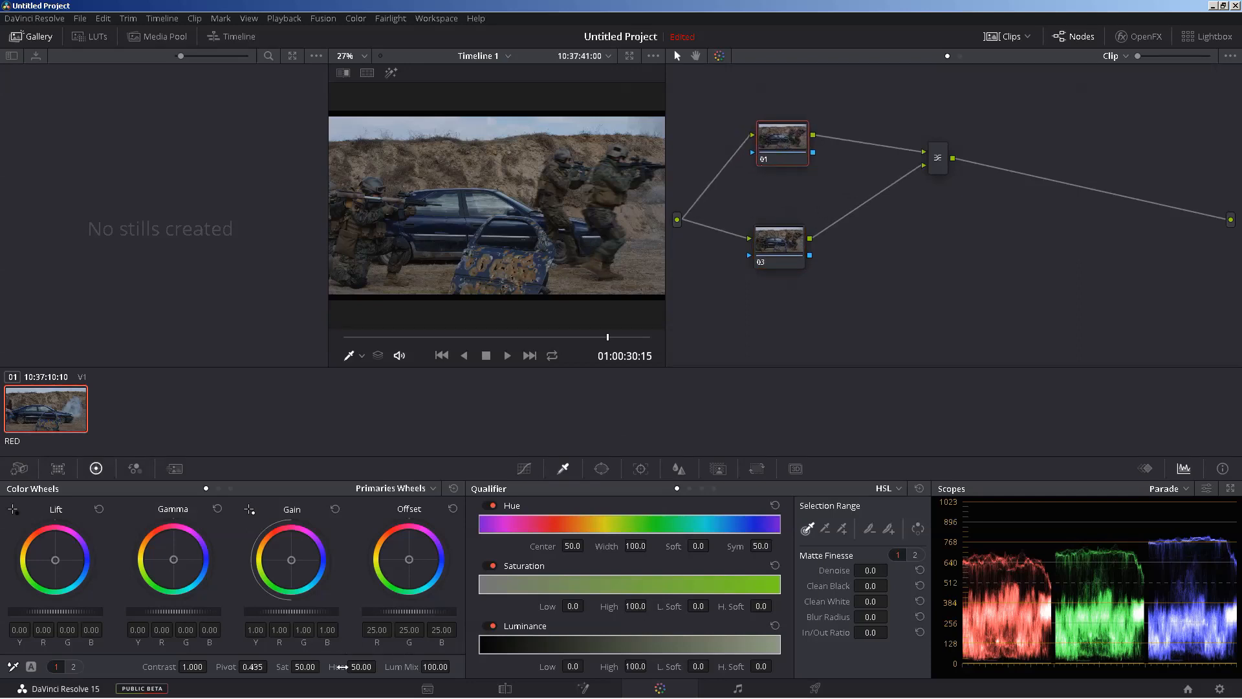
Shift node 01's hue to 31.60, with the viewer highlight on to display that node's result.
mouse_move(340, 666)
left_mouse_down()
mouse_move(380, 667)
mouse_move(353, 667)
left_mouse_up()
left_click_drag(799, 141, 805, 141)
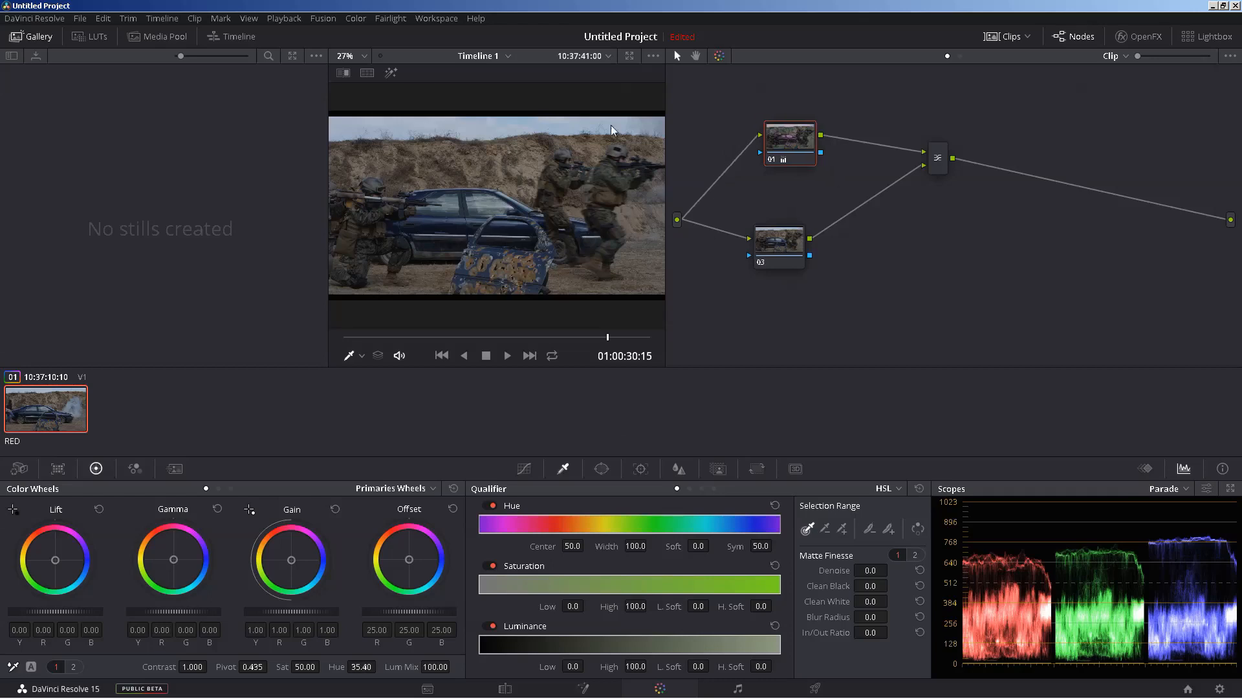
left_click(390, 73)
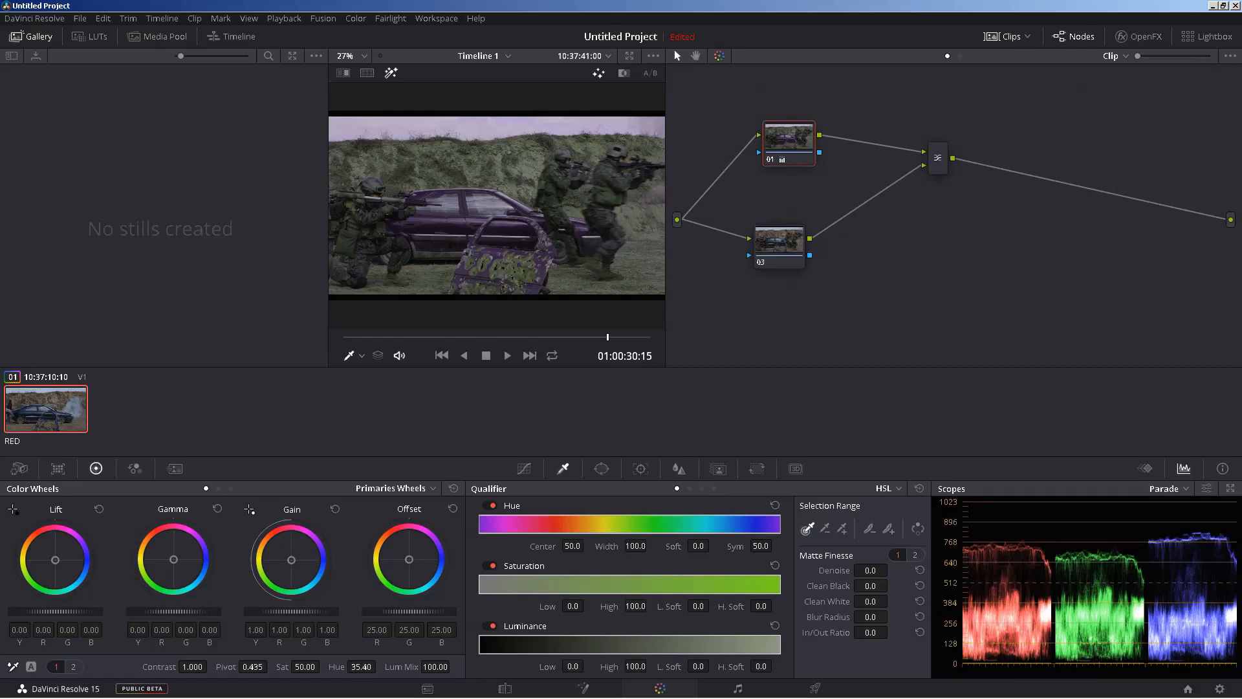
left_click_drag(379, 666, 374, 666)
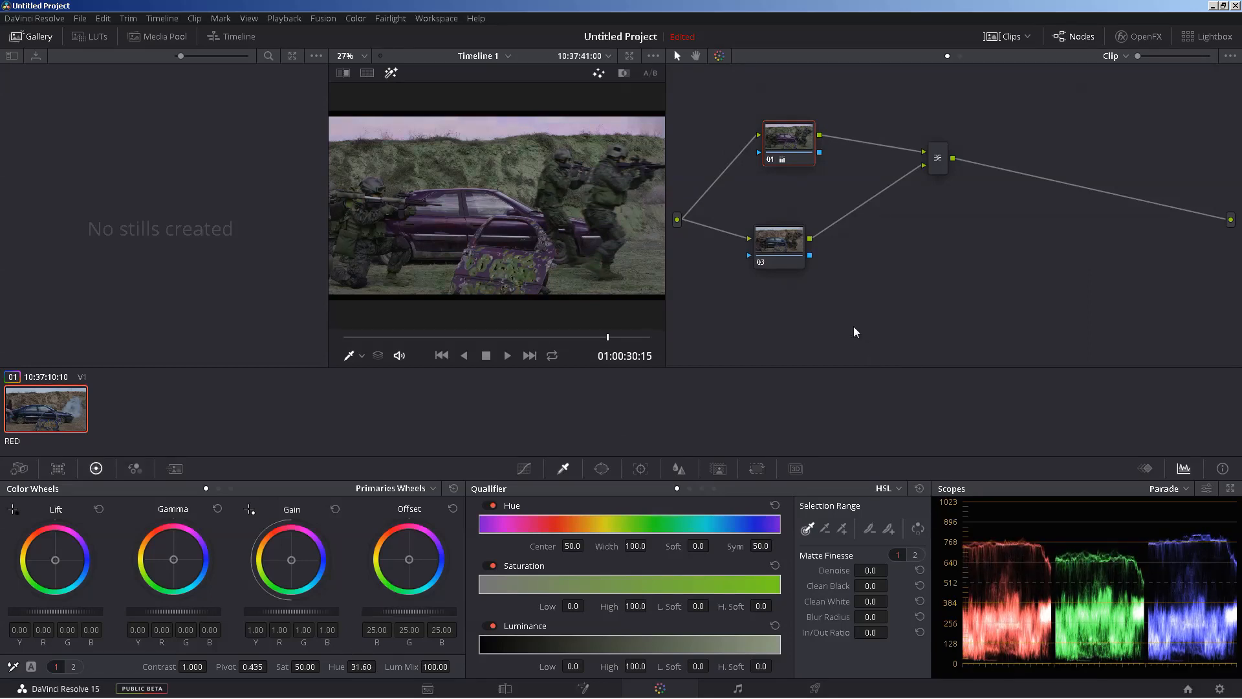
Select node 03, move it closer beneath node 01, and switch the viewer highlight off.
left_click_drag(774, 144, 770, 144)
left_click_drag(782, 241, 796, 209)
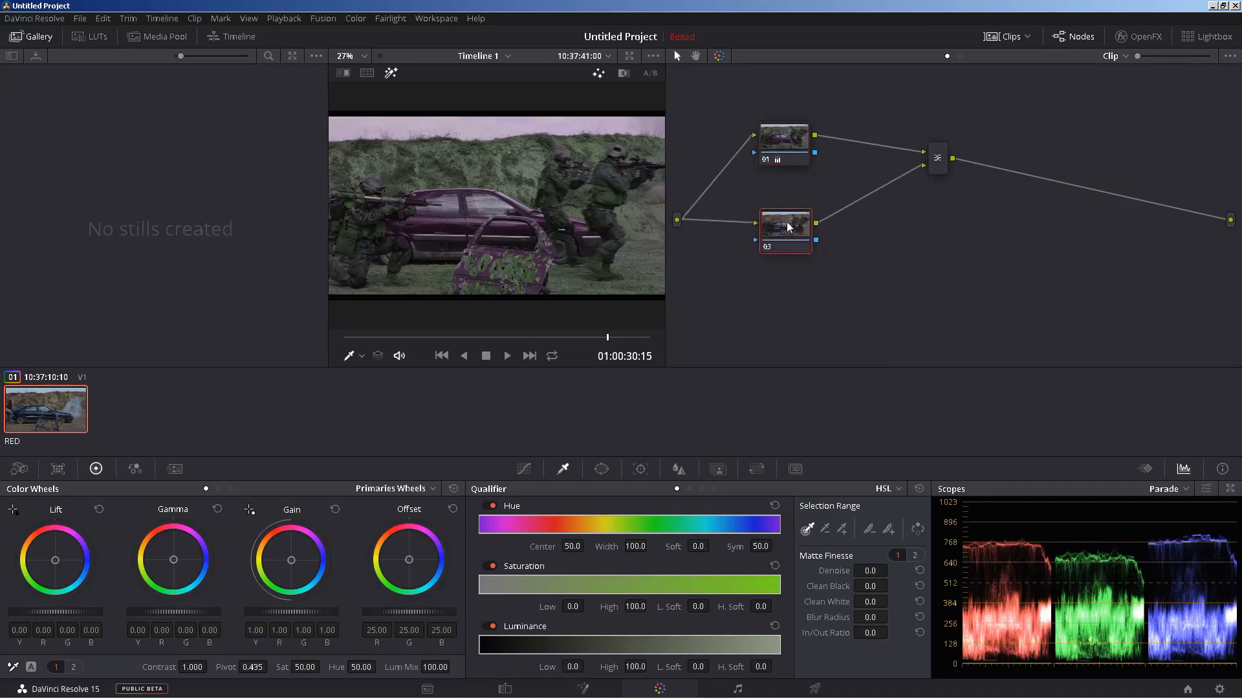
left_click(392, 74)
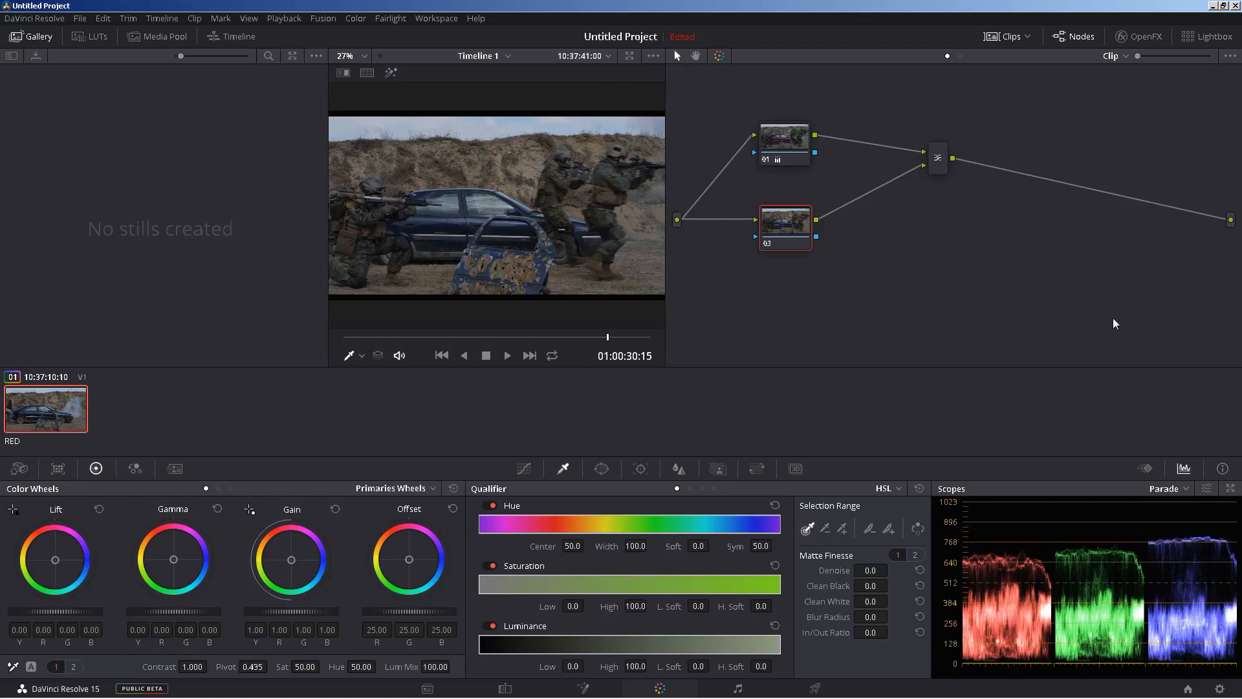
Adjust the spacing between nodes 01 and 03 in the graph, leaving node 03 selected.
mouse_move(794, 231)
left_mouse_down()
mouse_move(794, 257)
mouse_move(793, 247)
left_mouse_up()
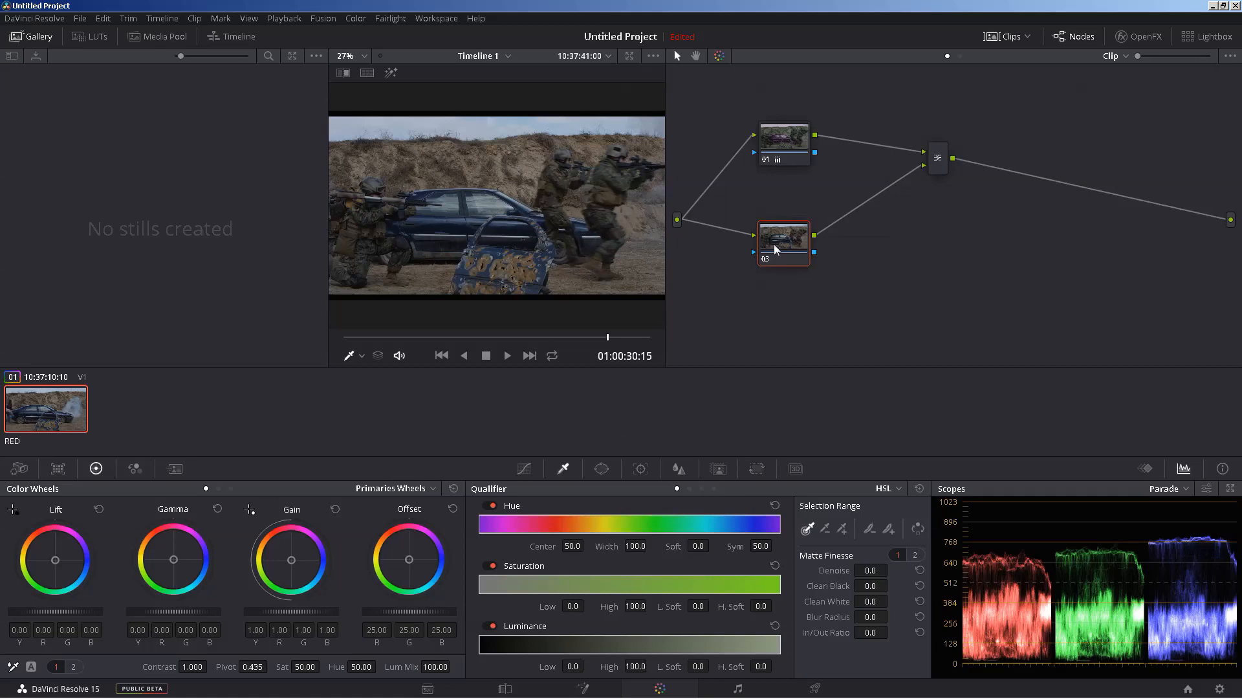
left_click_drag(776, 243, 780, 247)
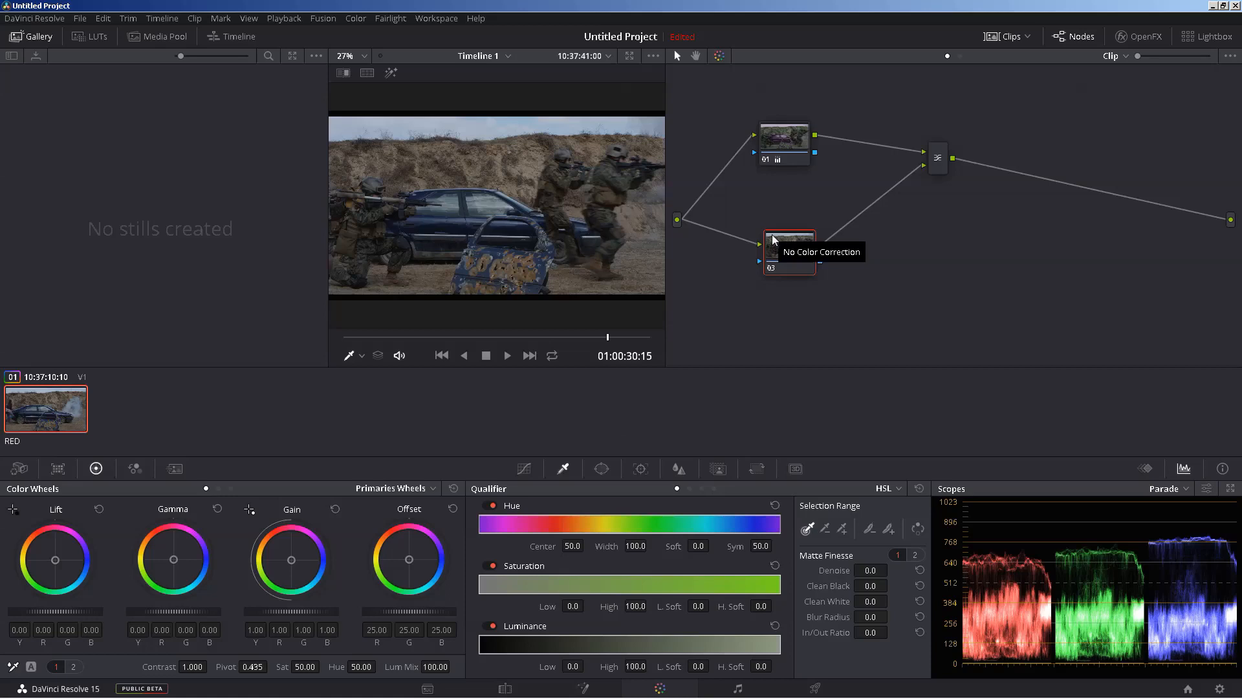
mouse_move(783, 252)
left_mouse_down()
mouse_move(779, 242)
mouse_move(795, 257)
left_mouse_up()
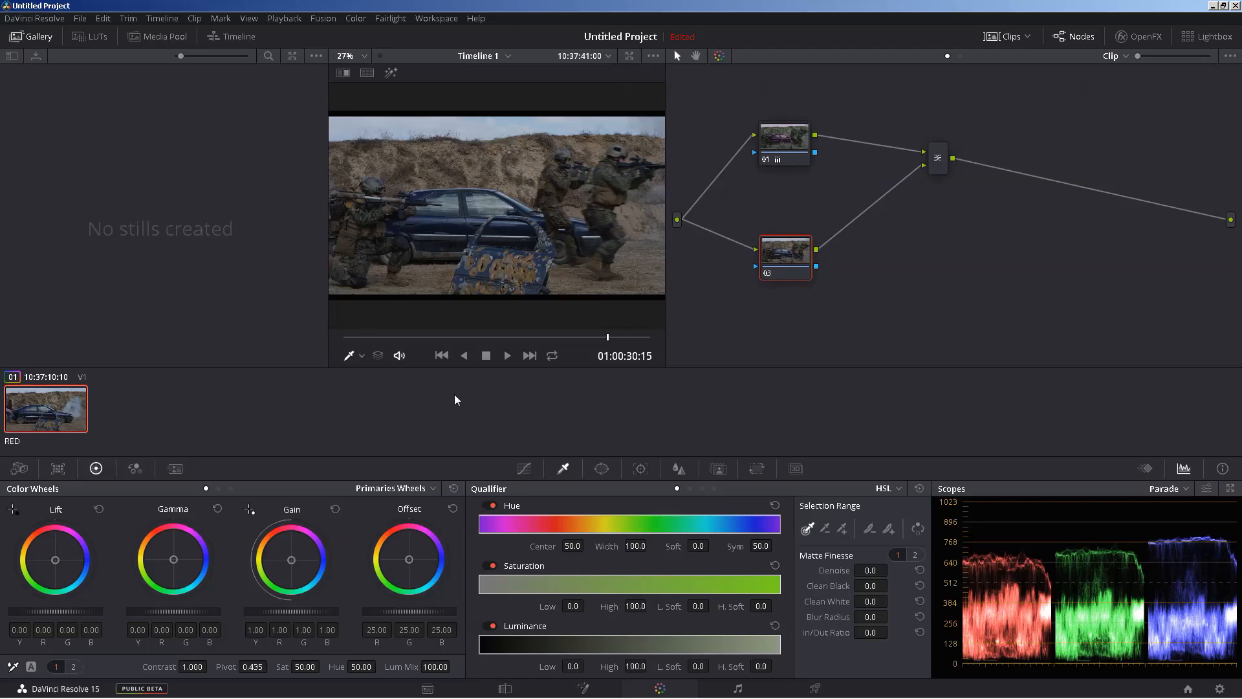
left_click_drag(803, 140, 798, 133)
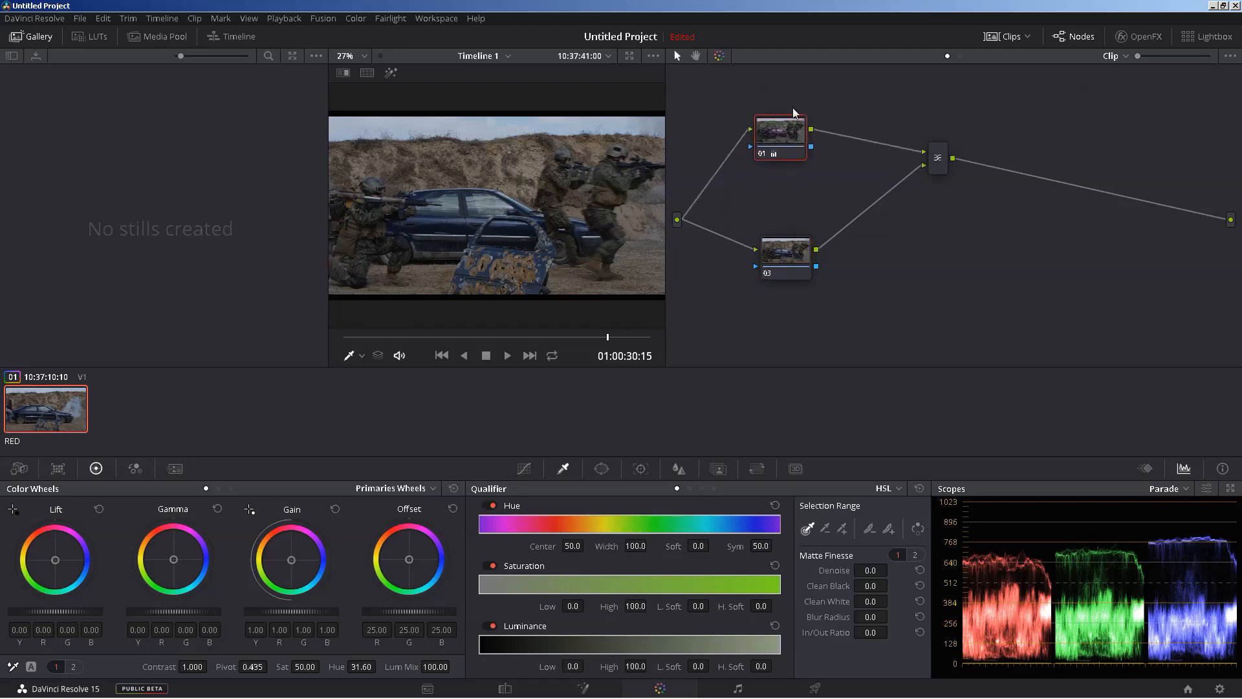
left_click_drag(787, 254, 781, 246)
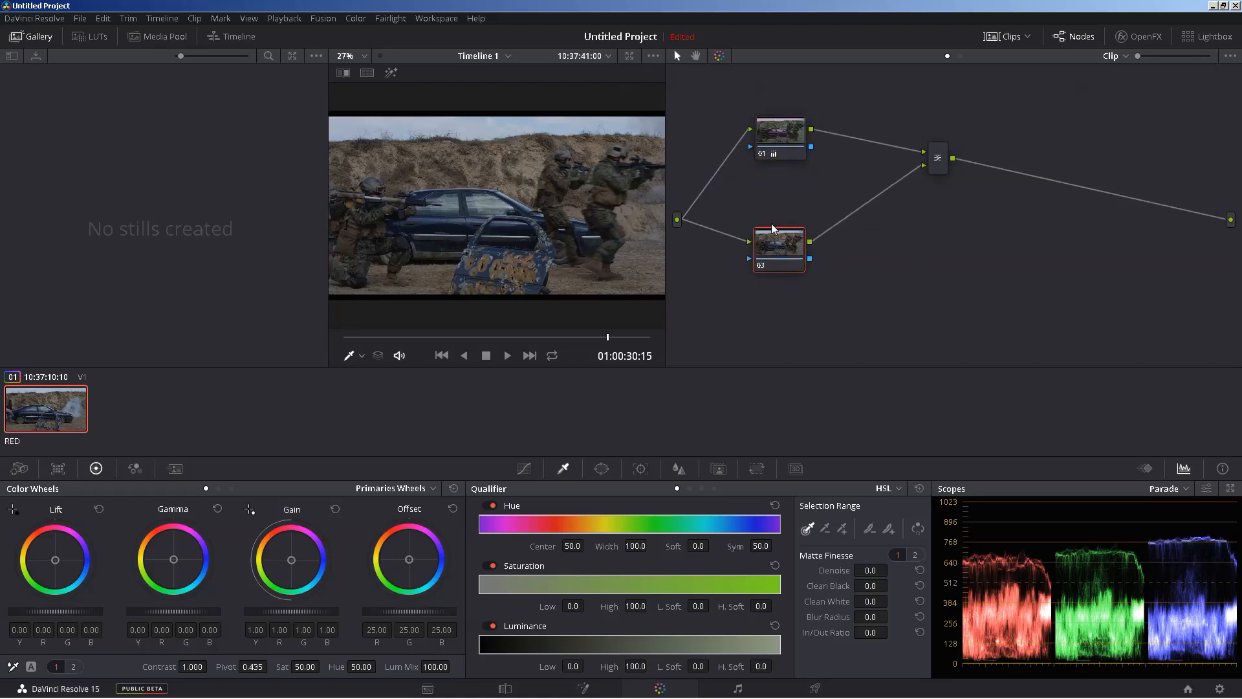
left_click_drag(774, 254, 776, 250)
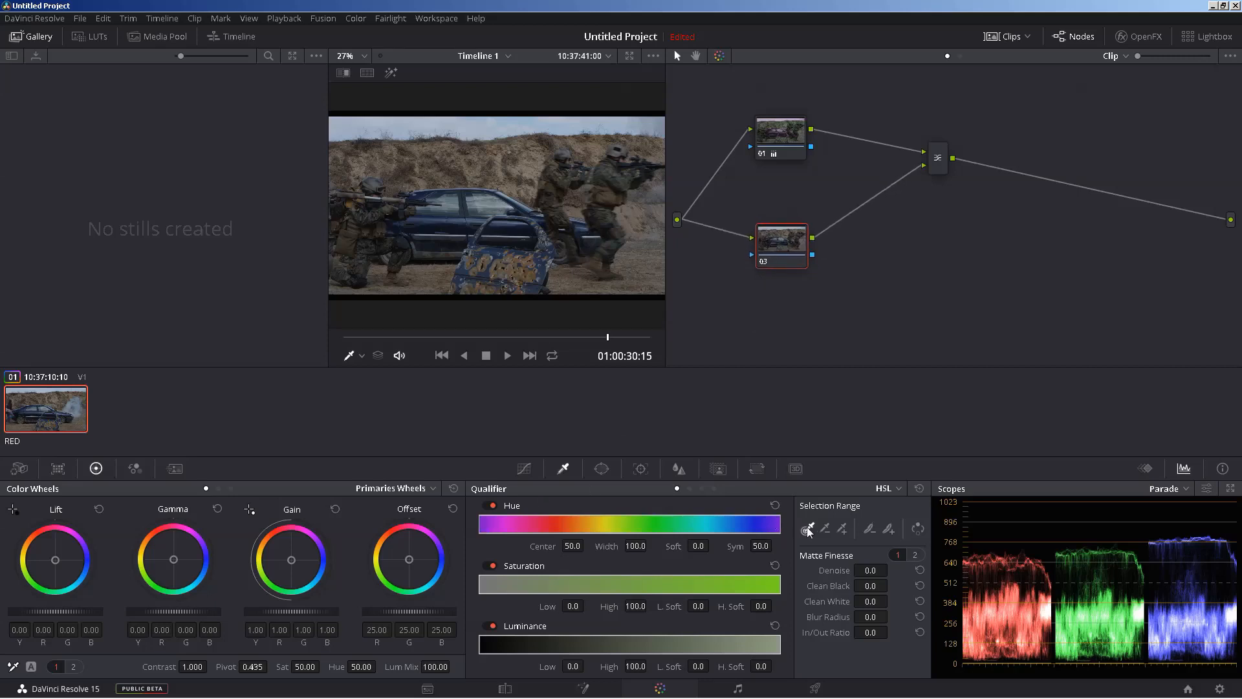
Qualify the blue of the car body on node 03, and set the node's saturation to 0.
left_click(461, 218)
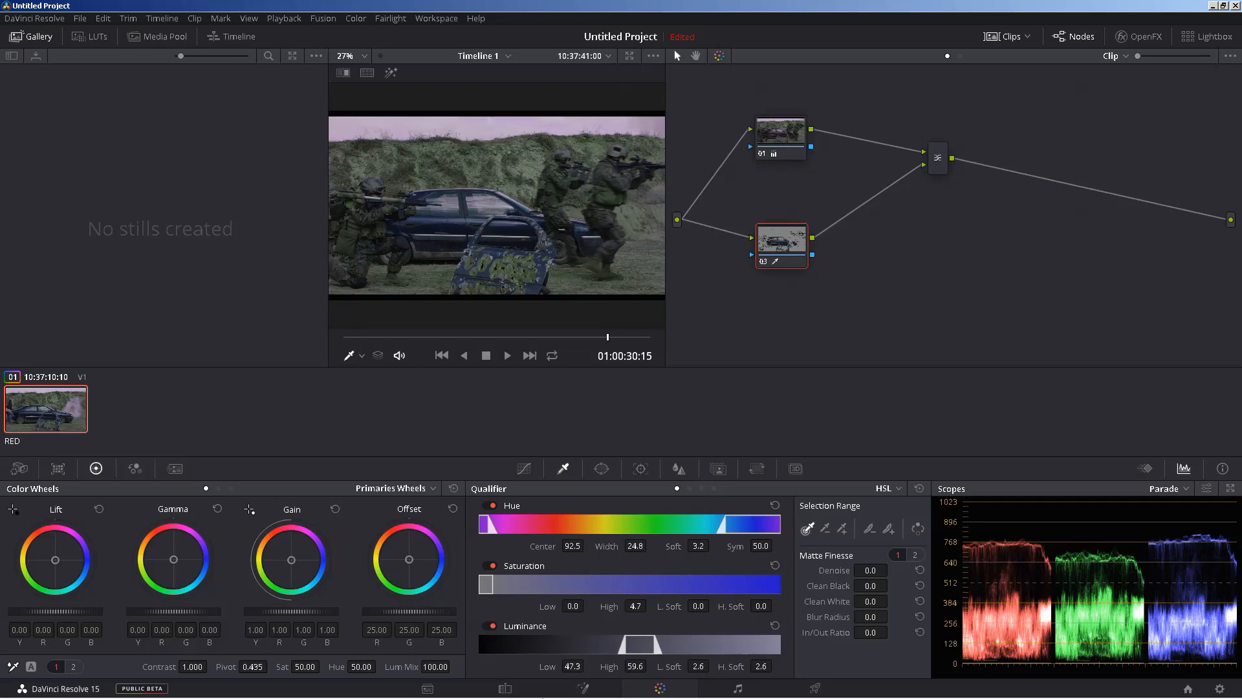
double_click(311, 666)
type("0")
key("Return")
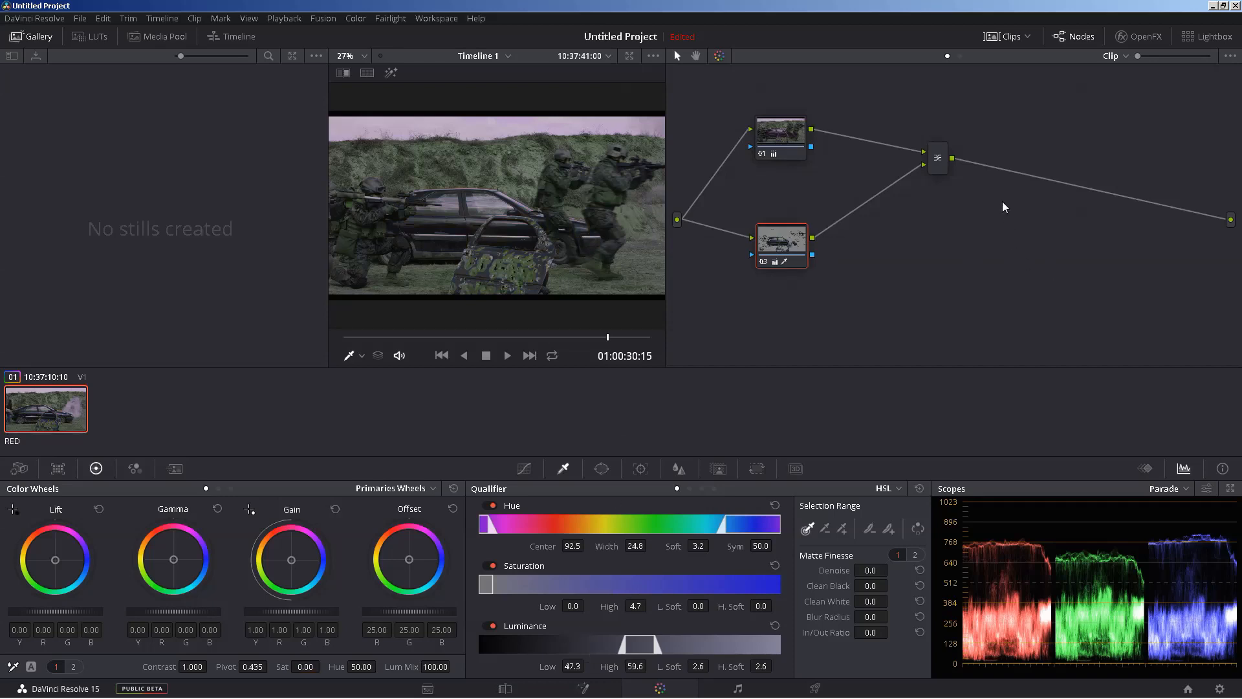
Compare node 01's highlighted output with the combined image, and move the Layer Mixer closer to the two nodes.
left_click_drag(941, 160, 936, 165)
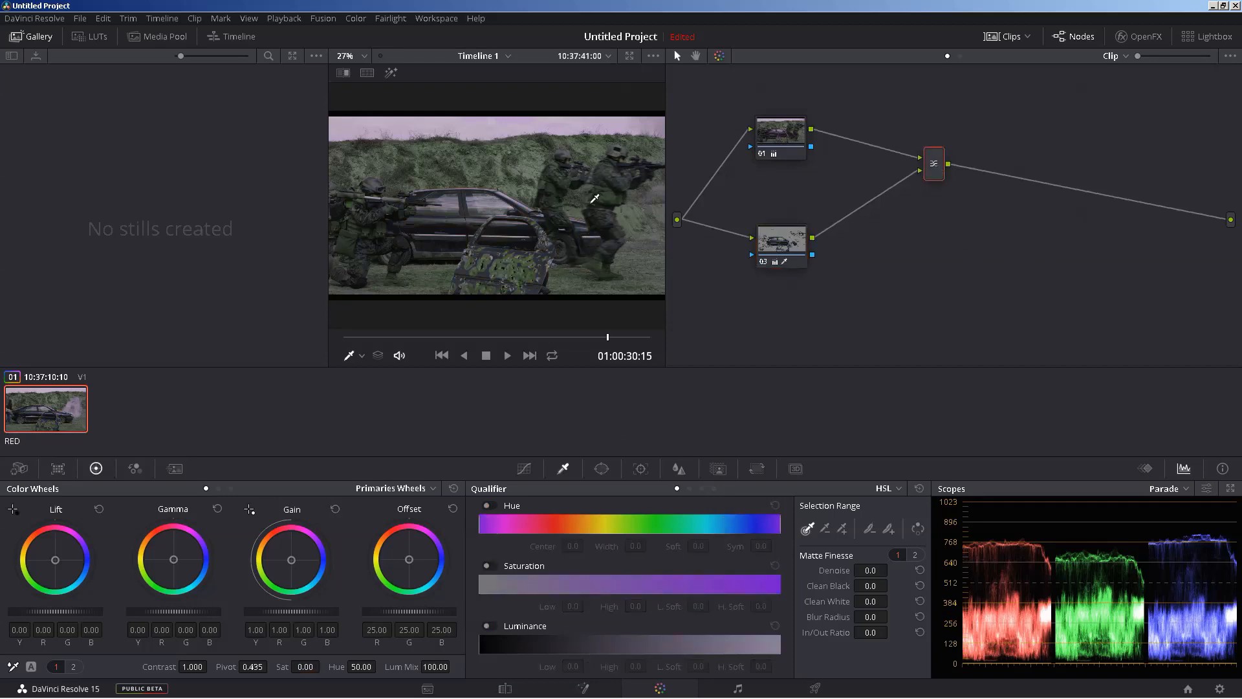
left_click(780, 135)
left_click(391, 73)
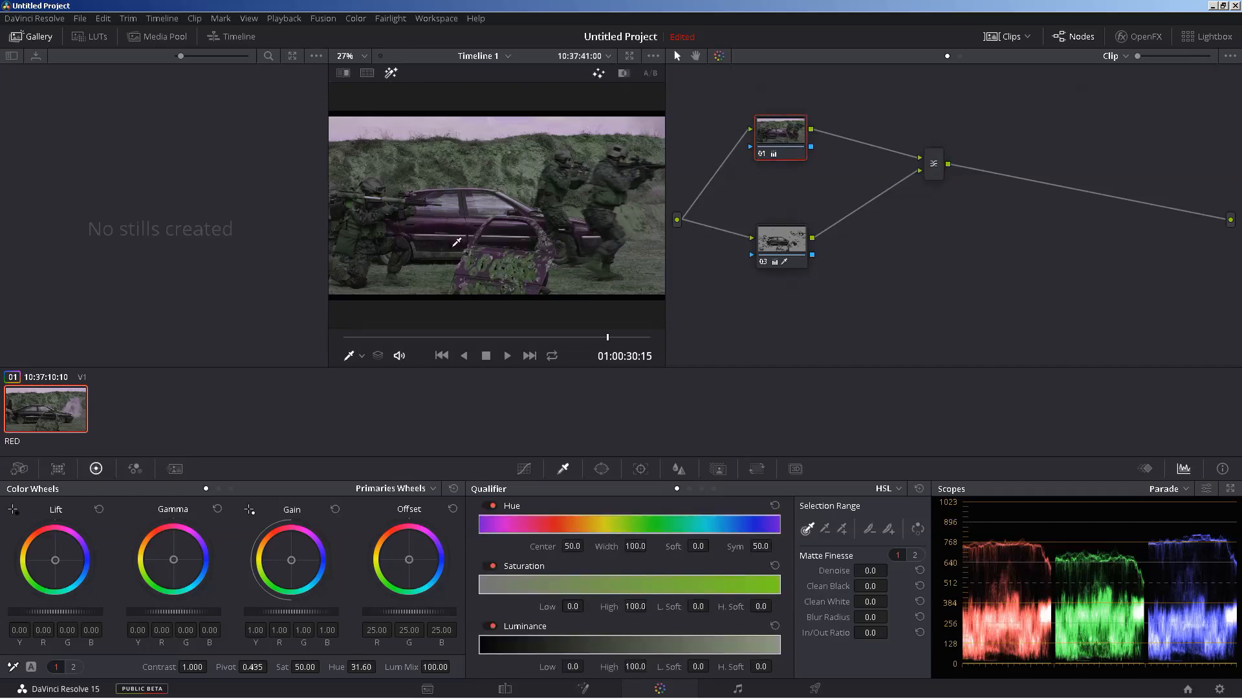
left_click(391, 73)
left_click_drag(937, 163, 914, 163)
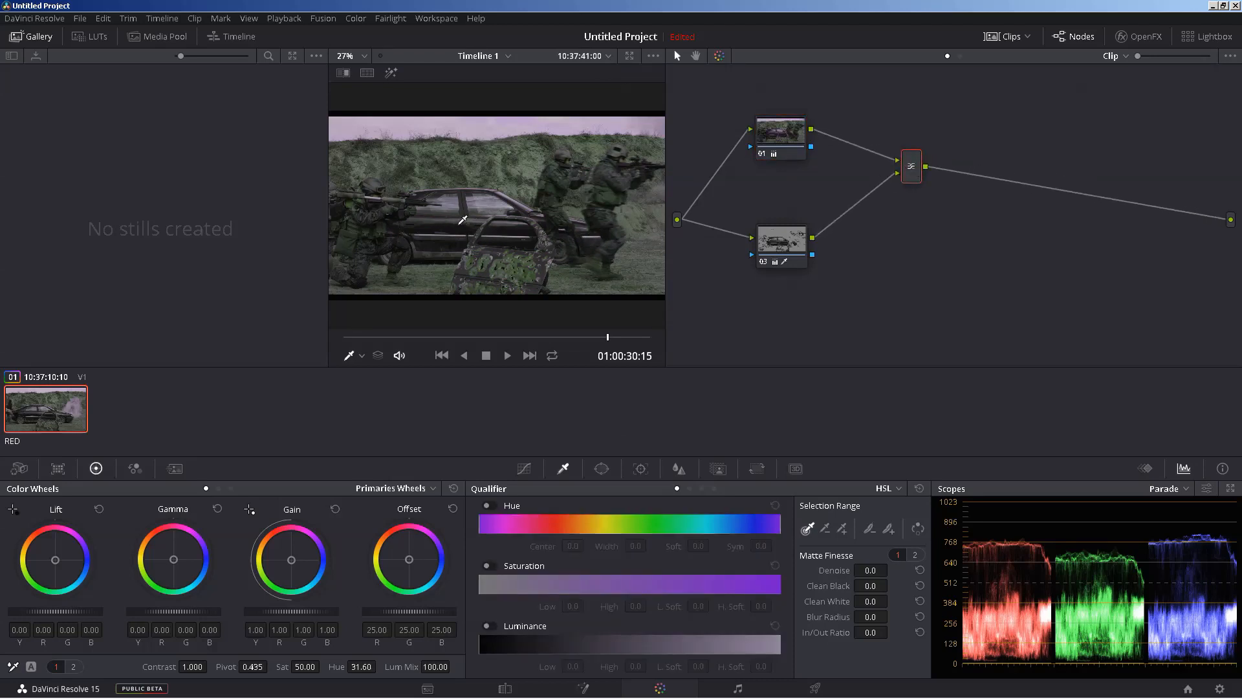
Examine the roles of nodes 01 and 03 and the Layer Mixer, with the highlight on for node 01.
left_click_drag(778, 238, 769, 234)
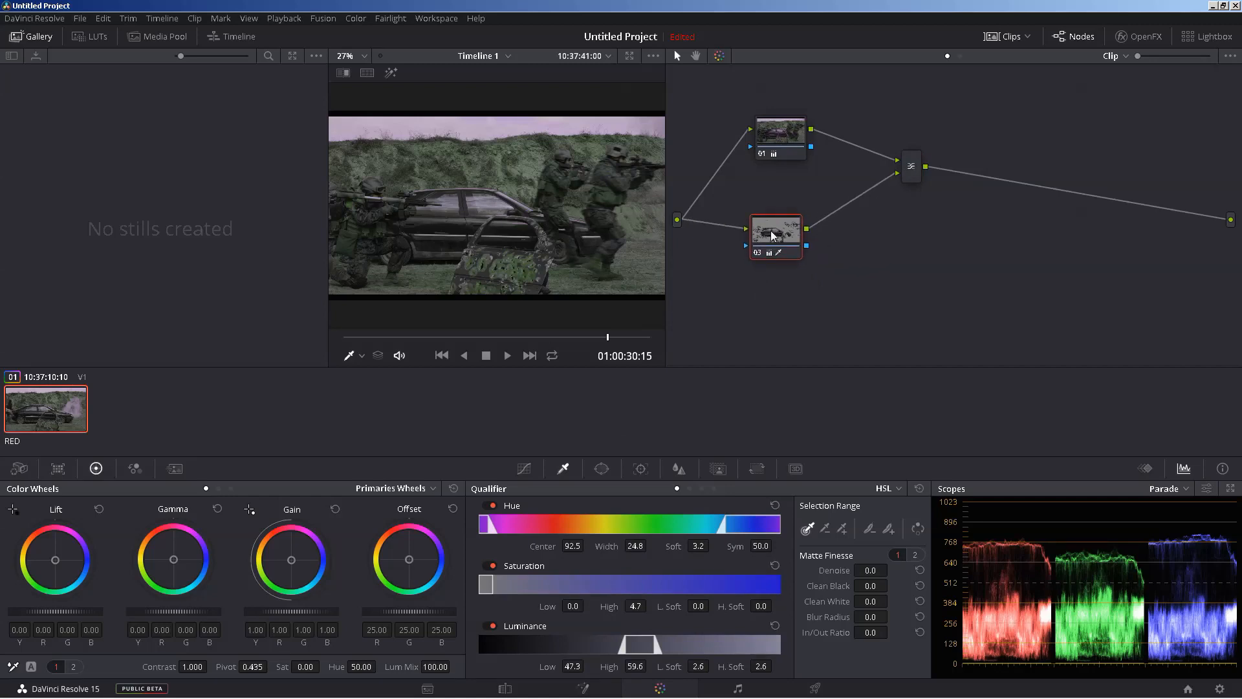
left_click(782, 133)
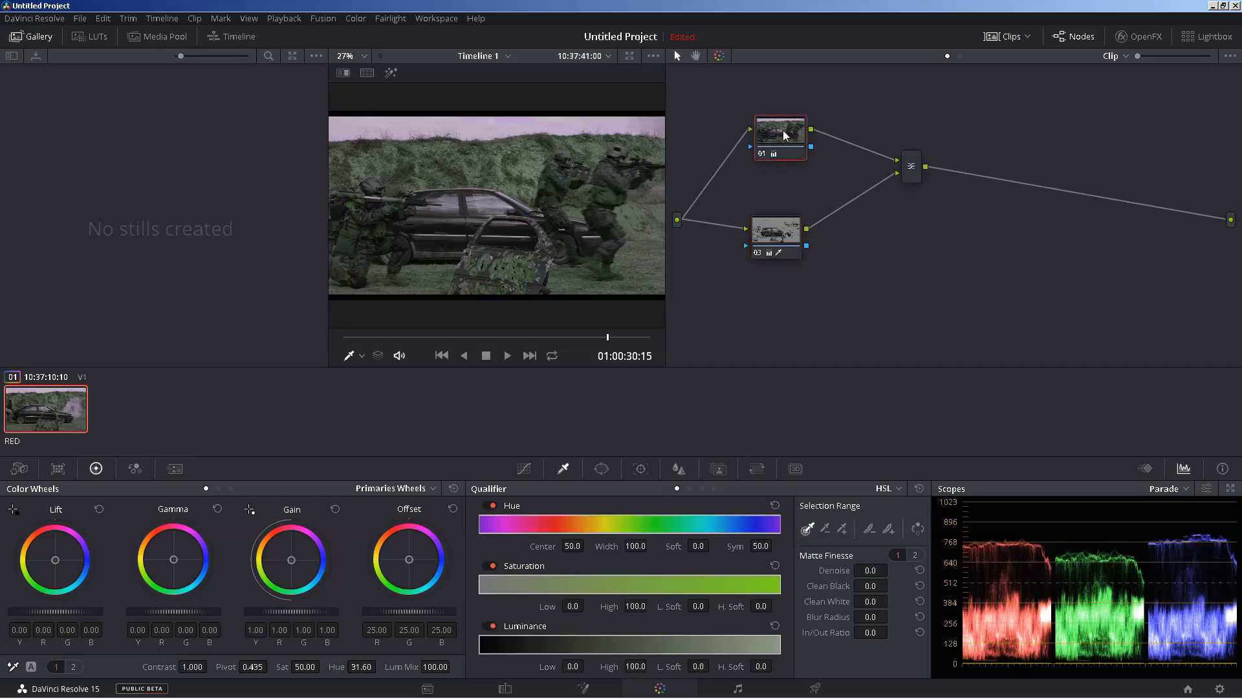
left_click(391, 72)
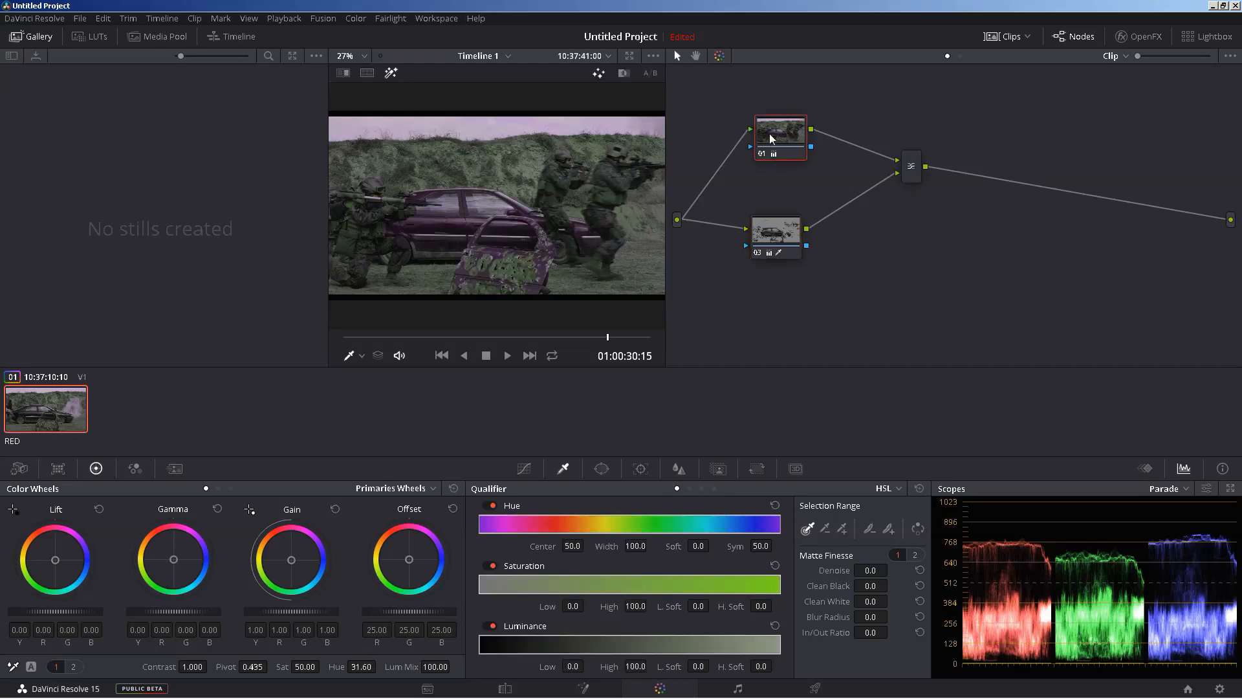
left_click(909, 169)
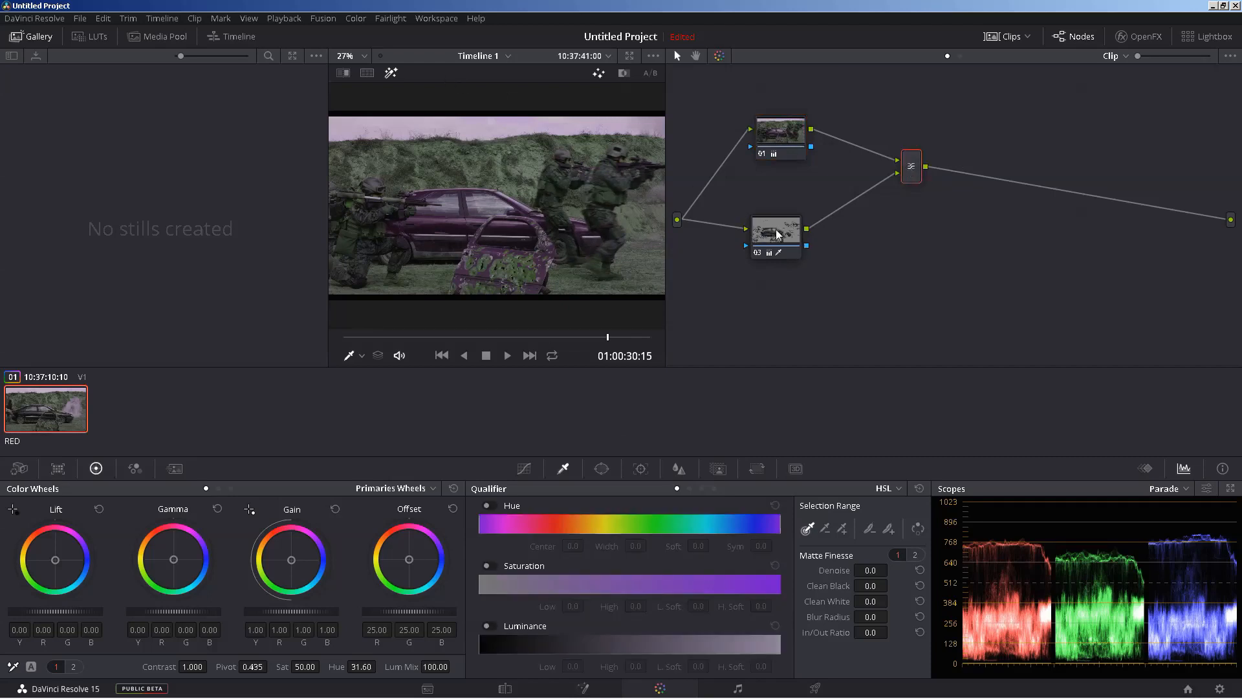
mouse_move(775, 229)
left_mouse_down()
mouse_move(783, 241)
mouse_move(779, 231)
left_mouse_up()
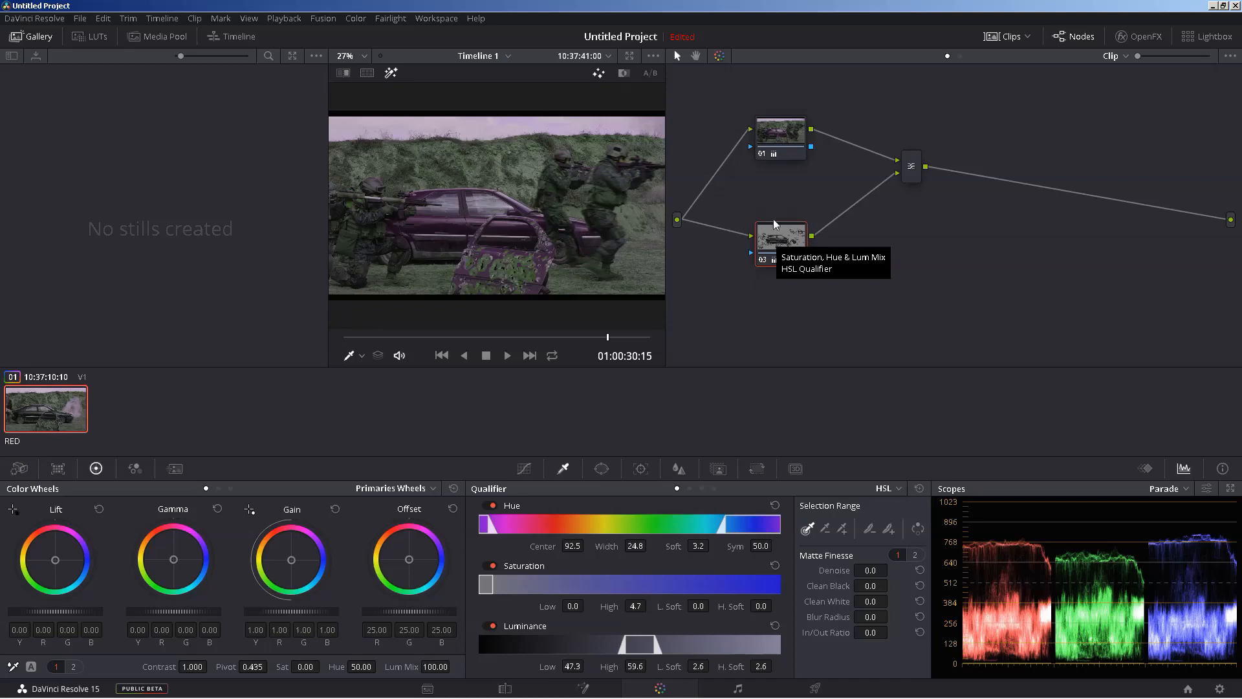
left_click_drag(793, 138, 789, 152)
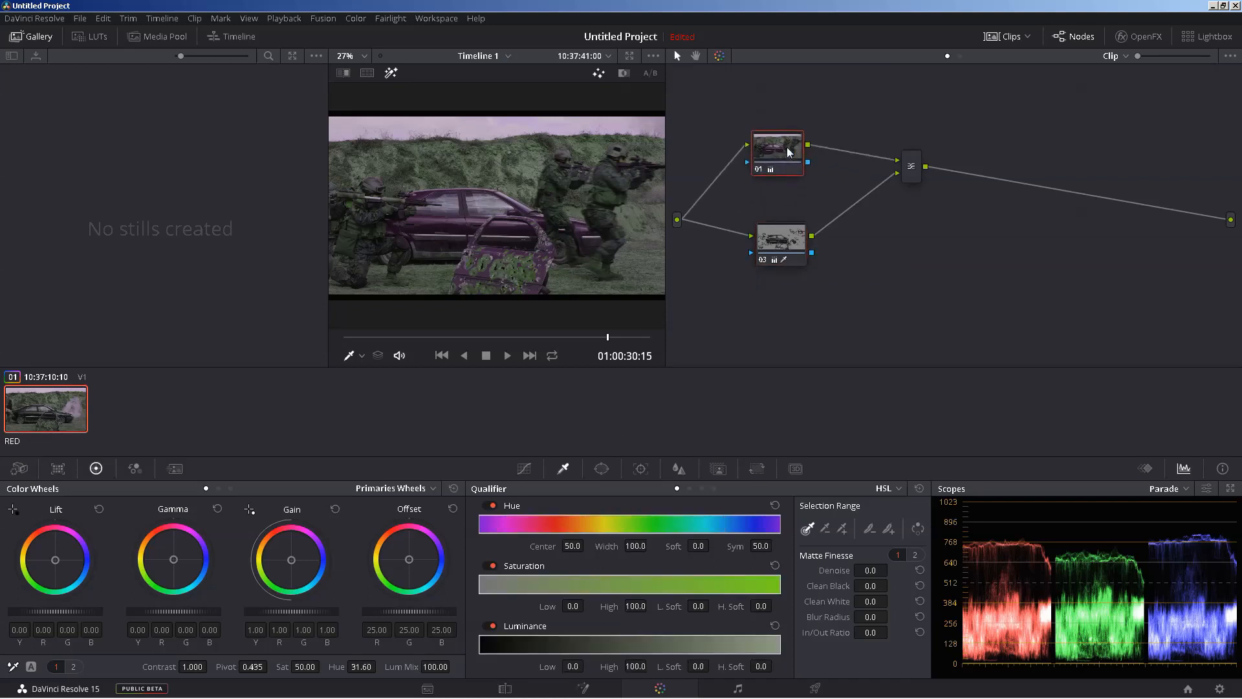
left_click_drag(777, 251, 779, 258)
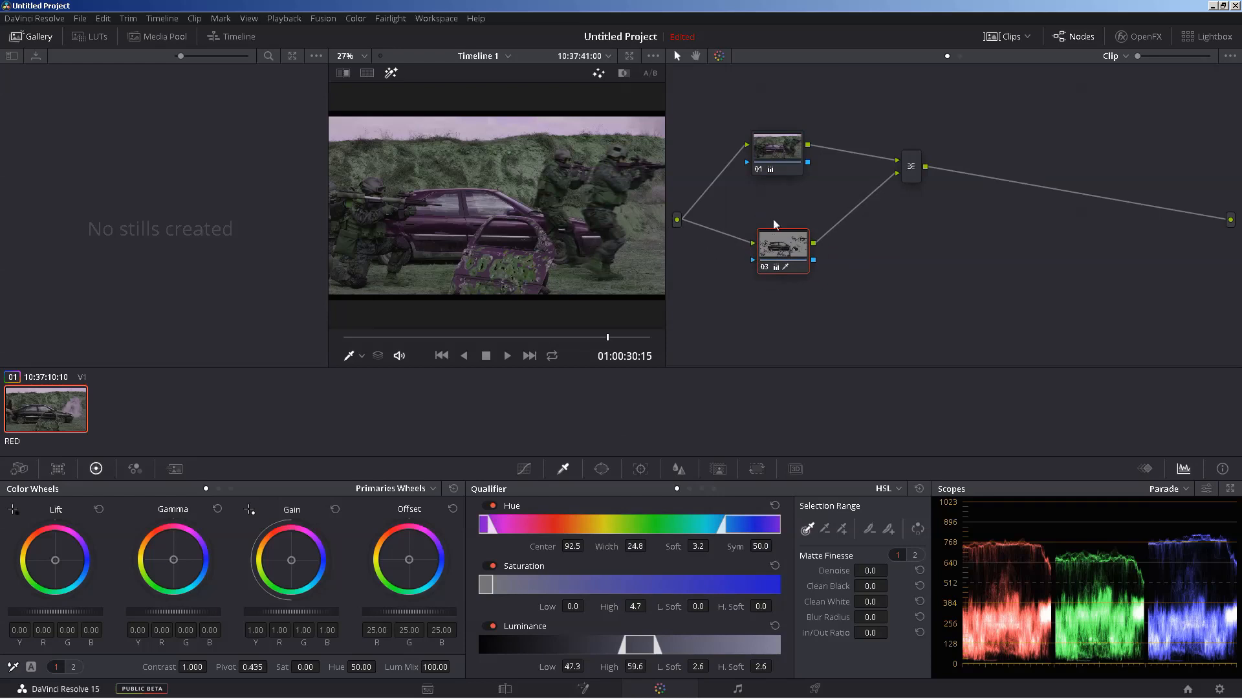
left_click(780, 152)
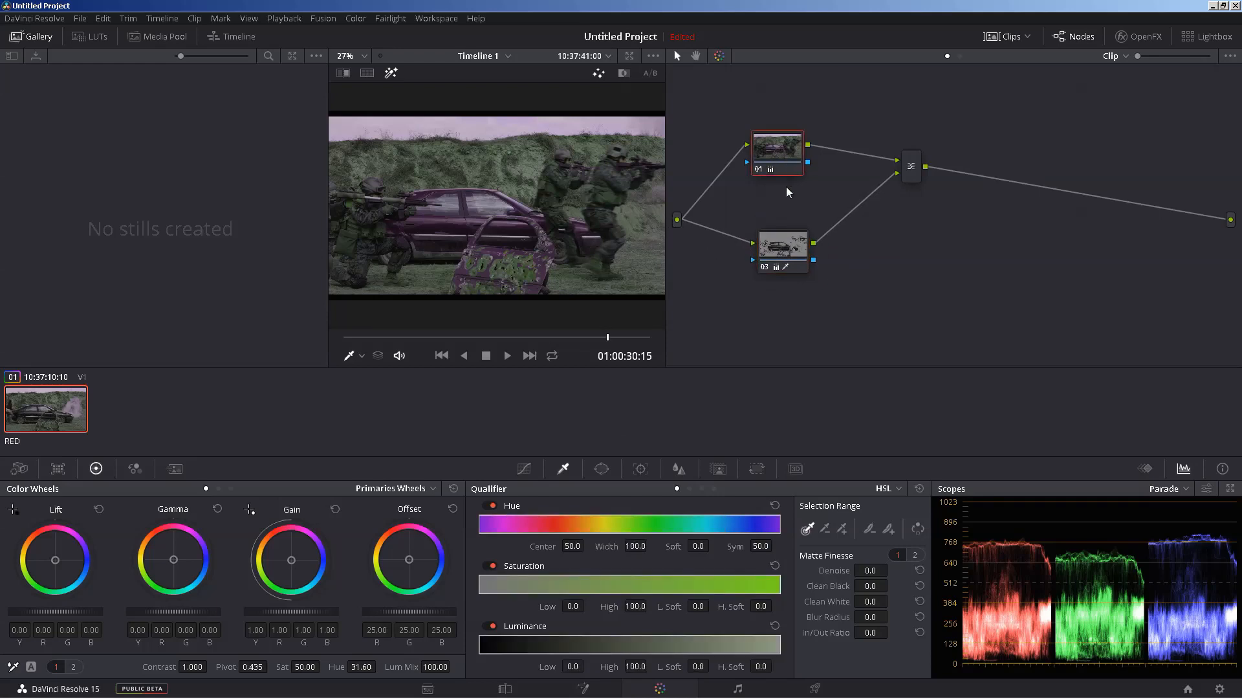
left_click_drag(783, 250, 773, 240)
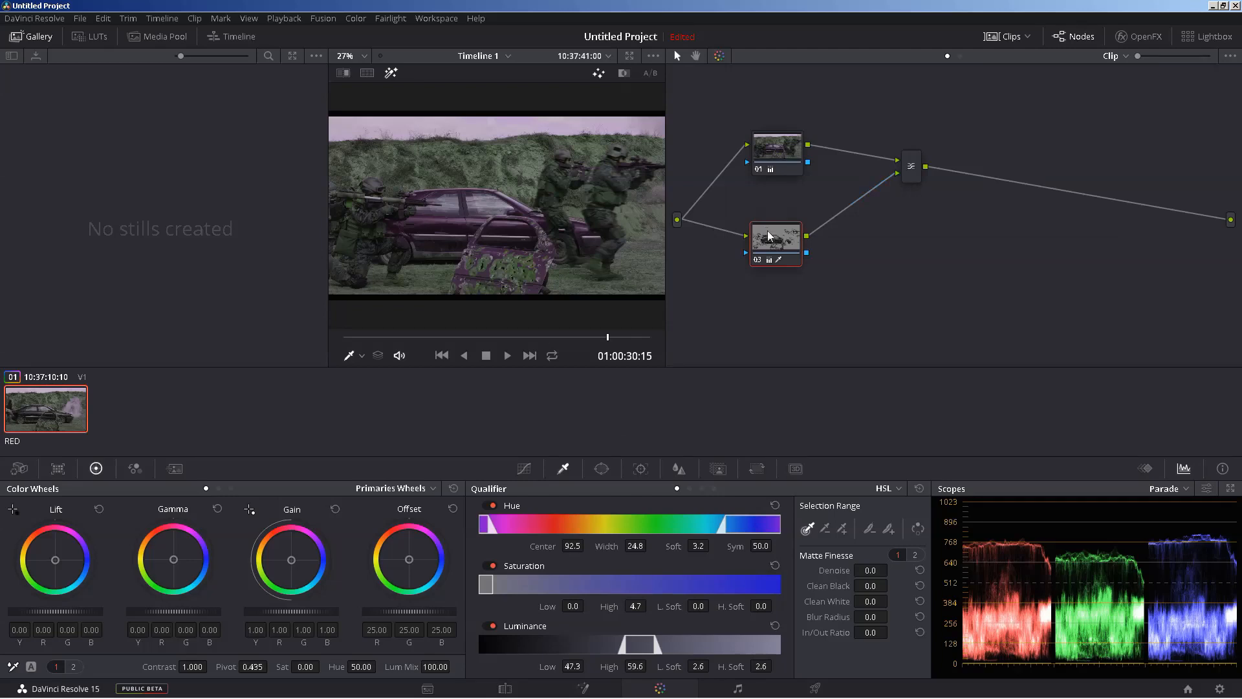
Reset all grades and nodes of the clip to clear the layer node setup.
right_click(823, 94)
left_click(890, 99)
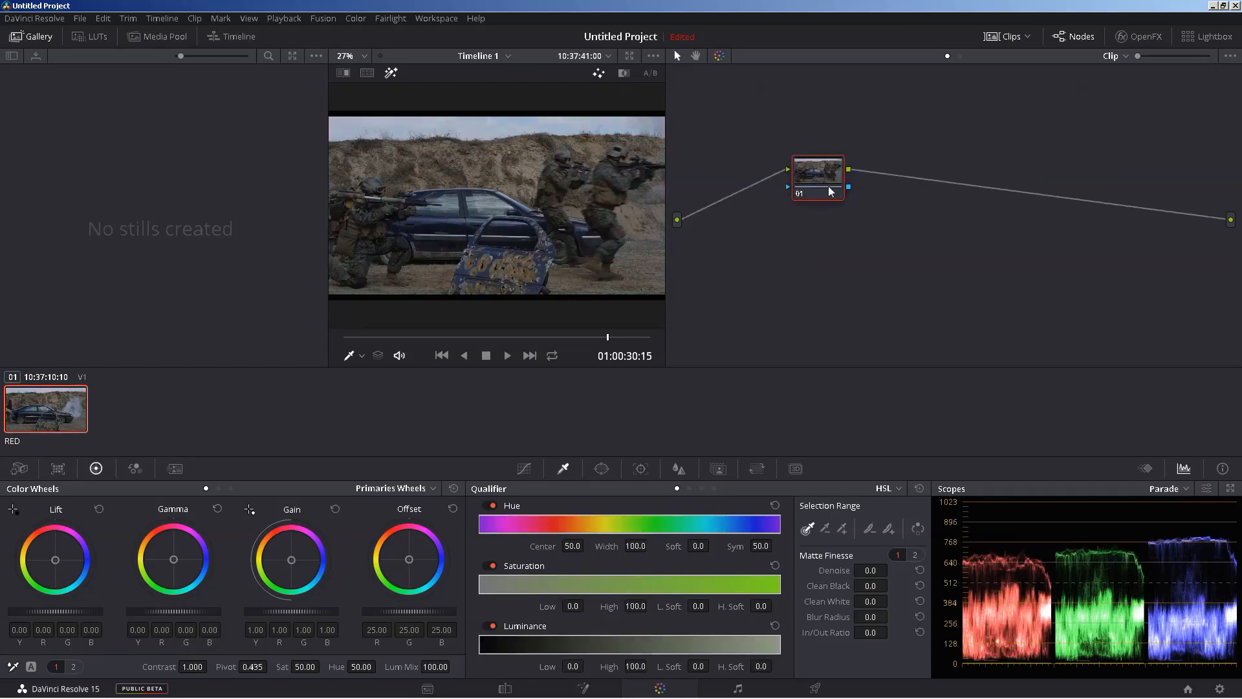
Add a parallel node to node 01, and spread nodes 01 and 03 apart with the Parallel Mixer to their right.
left_click_drag(809, 178, 804, 186)
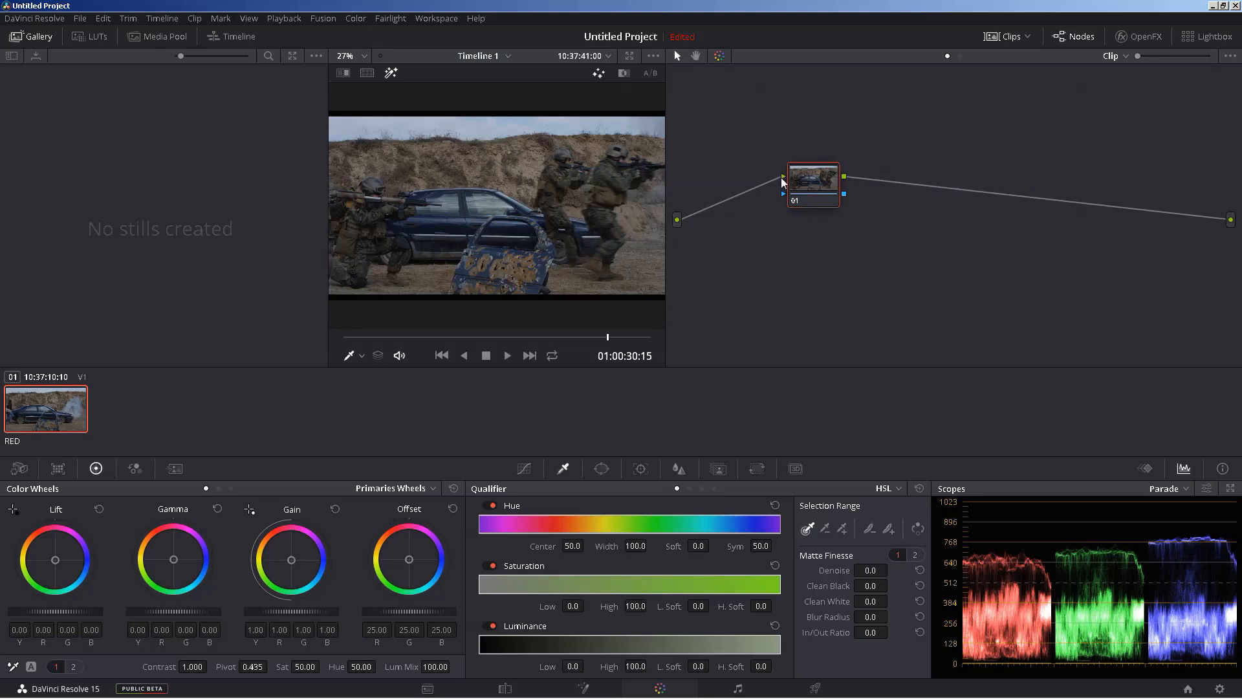
left_click(355, 18)
mouse_move(392, 31)
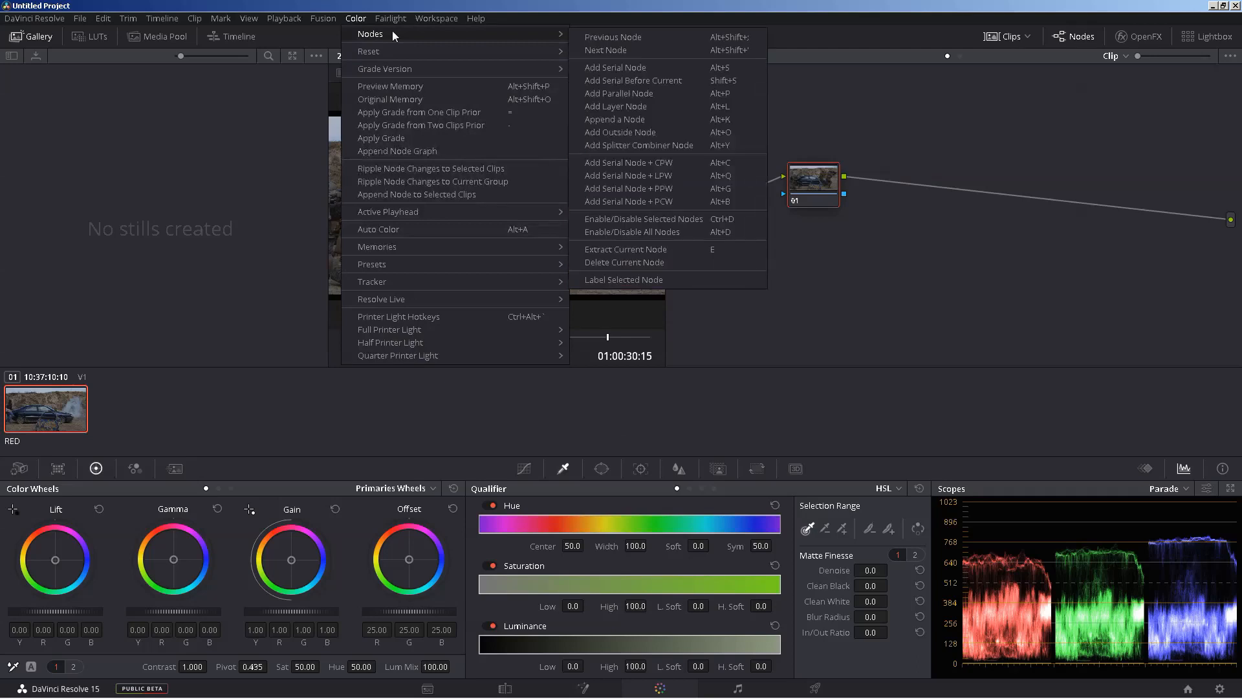
left_click(609, 93)
left_click_drag(802, 194, 770, 143)
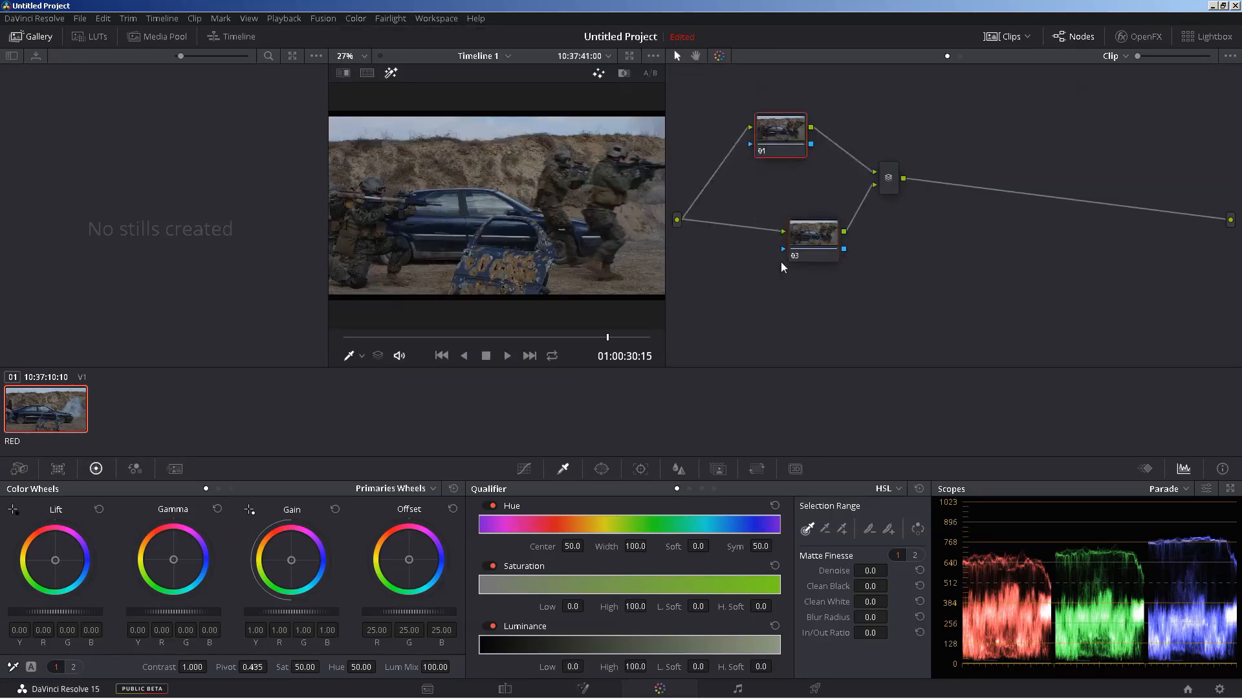
left_click_drag(808, 237, 748, 265)
left_click_drag(889, 183, 906, 180)
left_click_drag(746, 265, 780, 251)
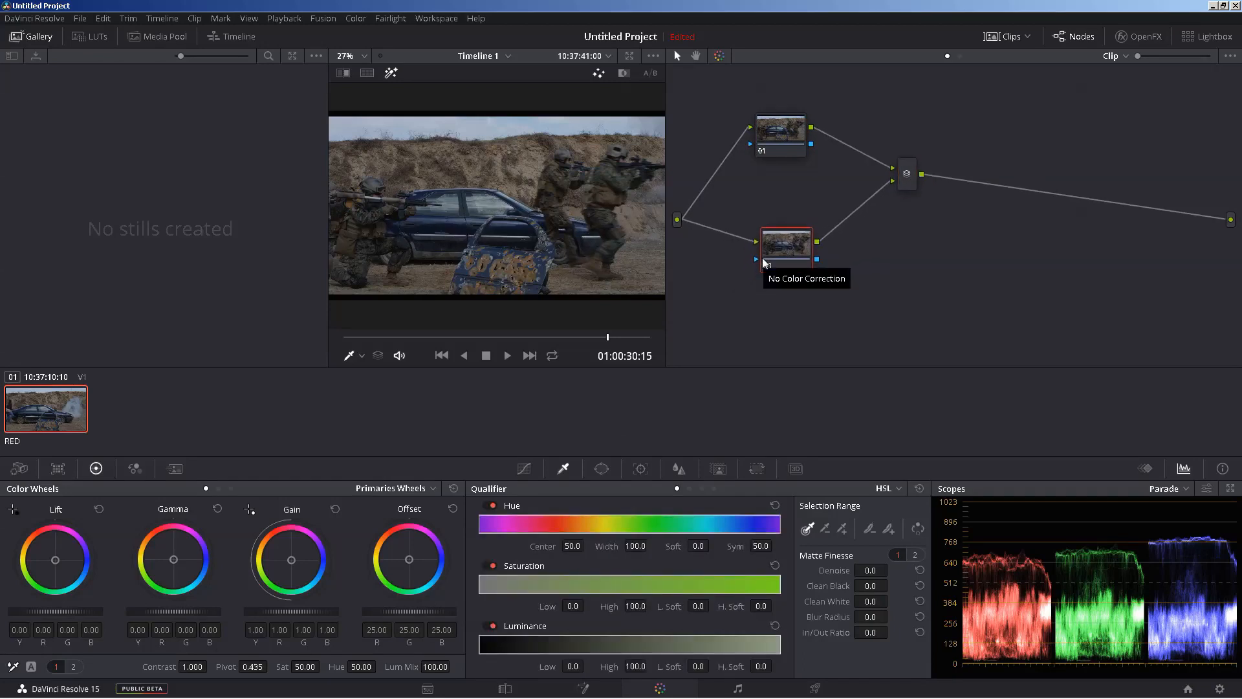
Qualify the blue of the car on node 01 and on node 03, checking node 03's selection with the highlight.
left_click(785, 136)
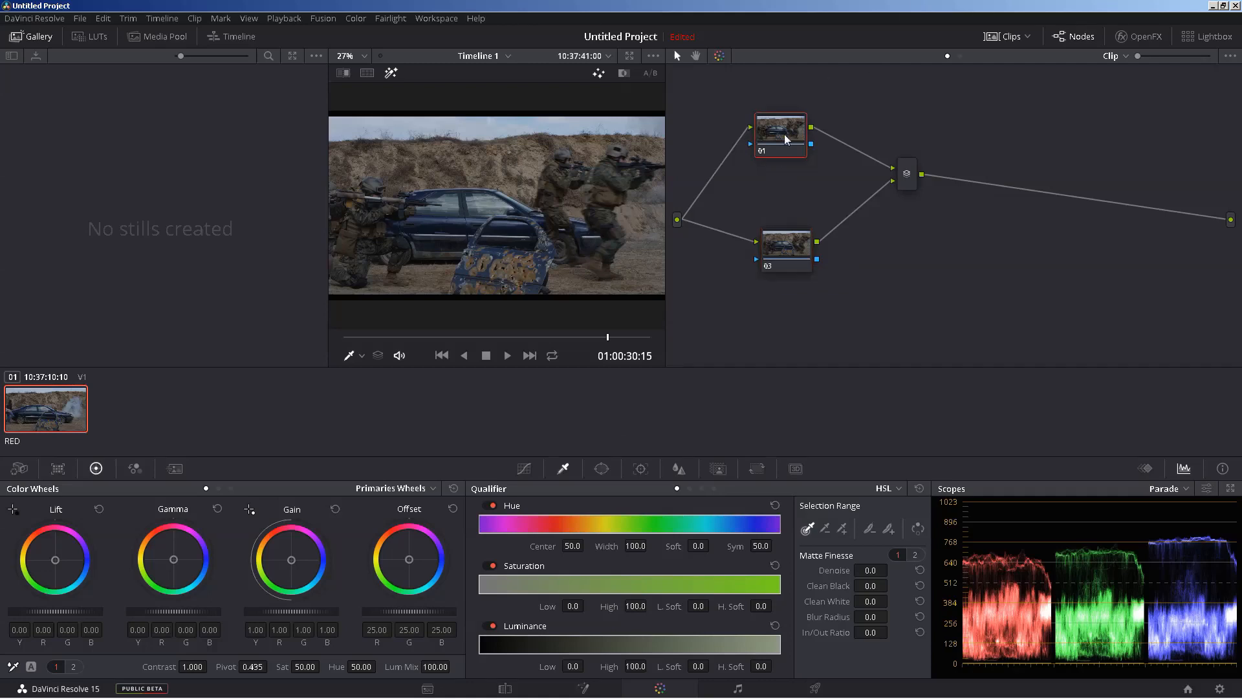
left_click_drag(775, 134, 779, 132)
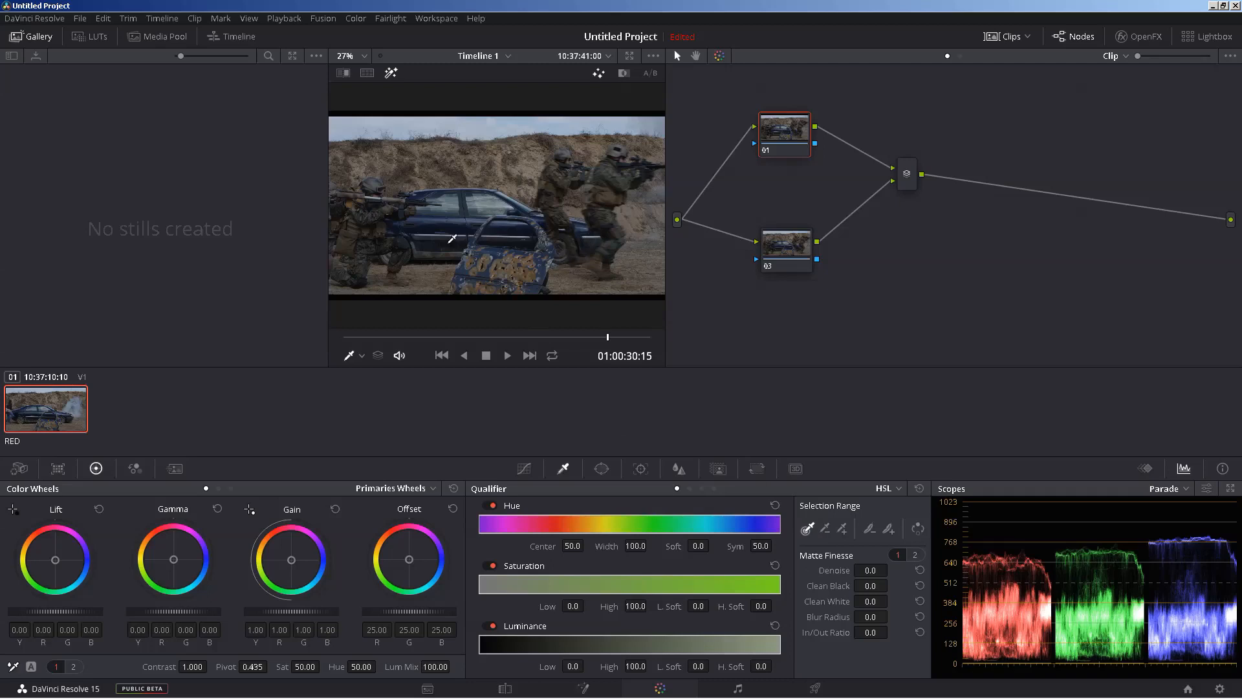
left_click(504, 249)
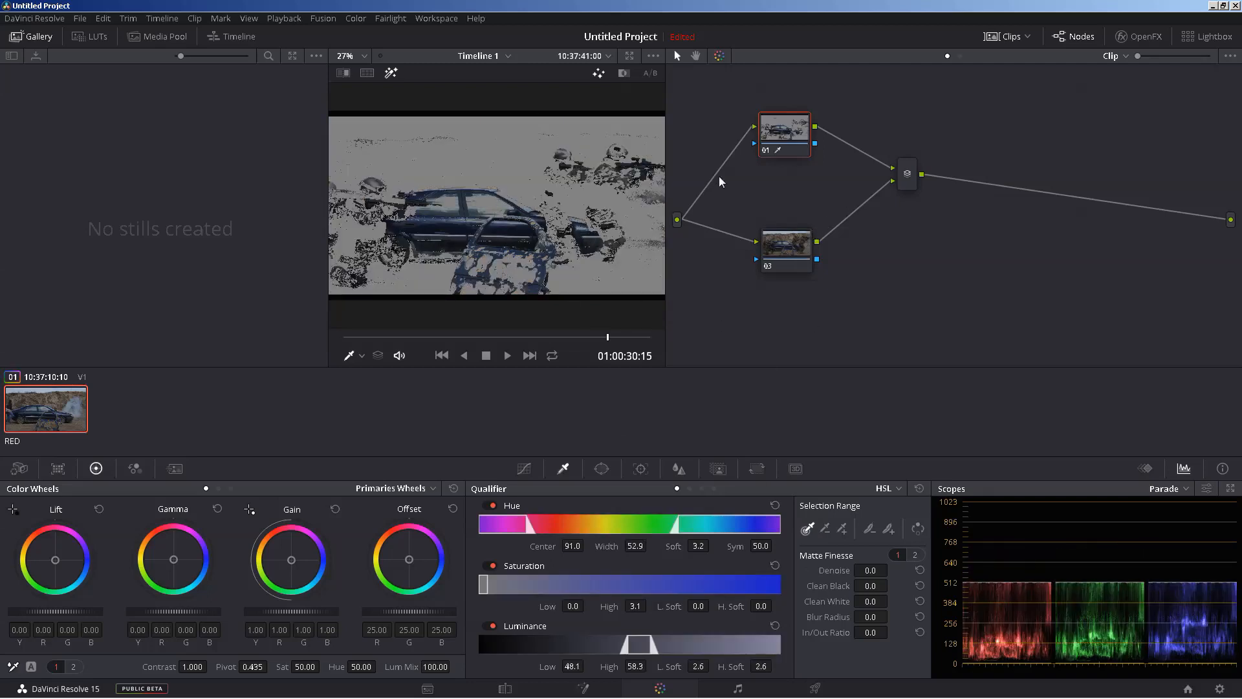
left_click(784, 254)
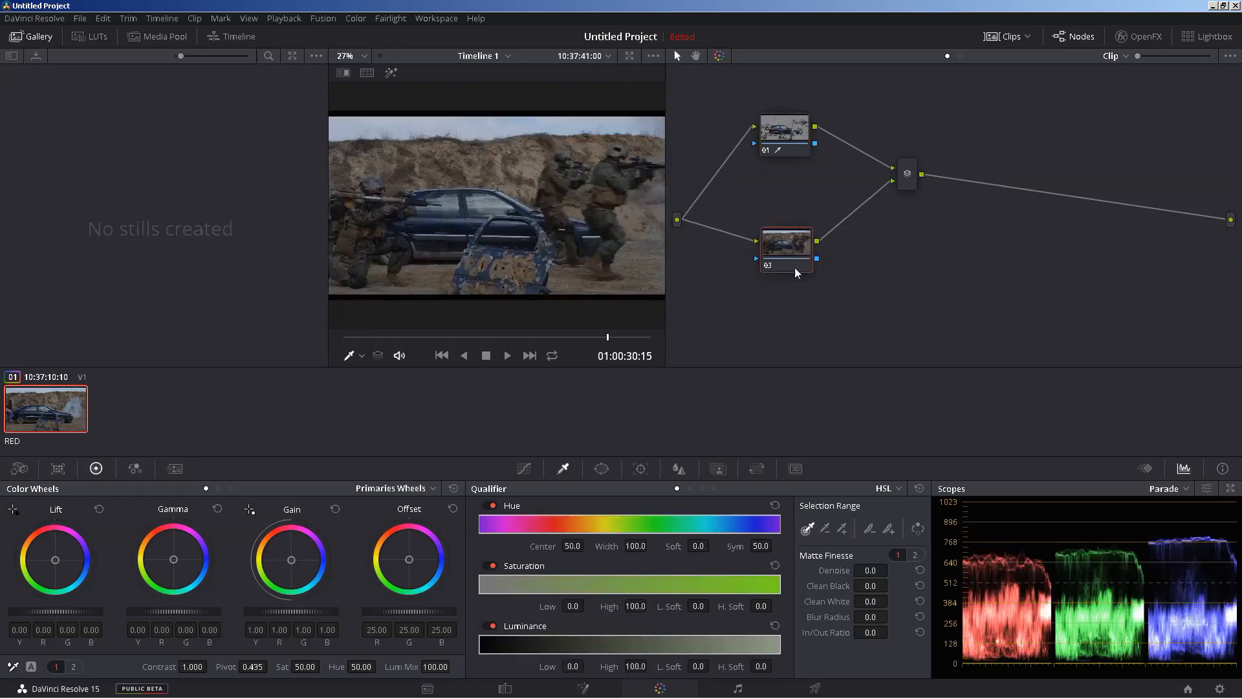
left_click(496, 230)
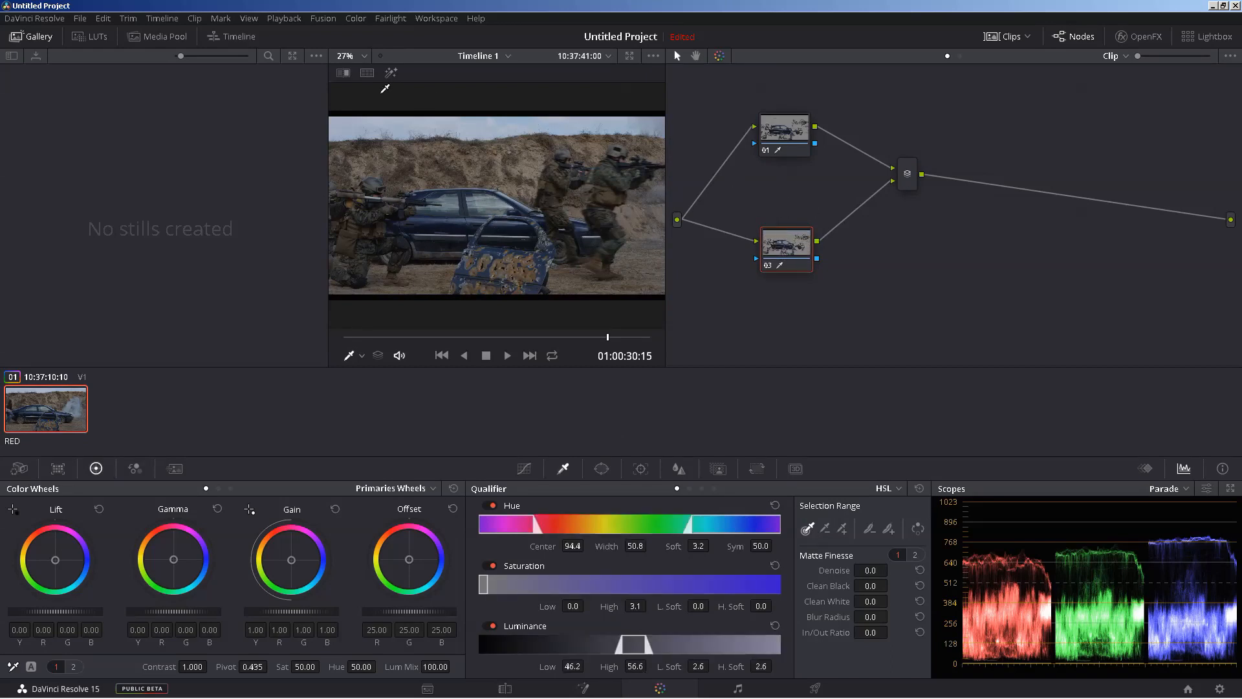
left_click(390, 73)
left_click(390, 74)
Set the hue of node 01 to 69.60 with its qualified area highlighted.
left_click(792, 135)
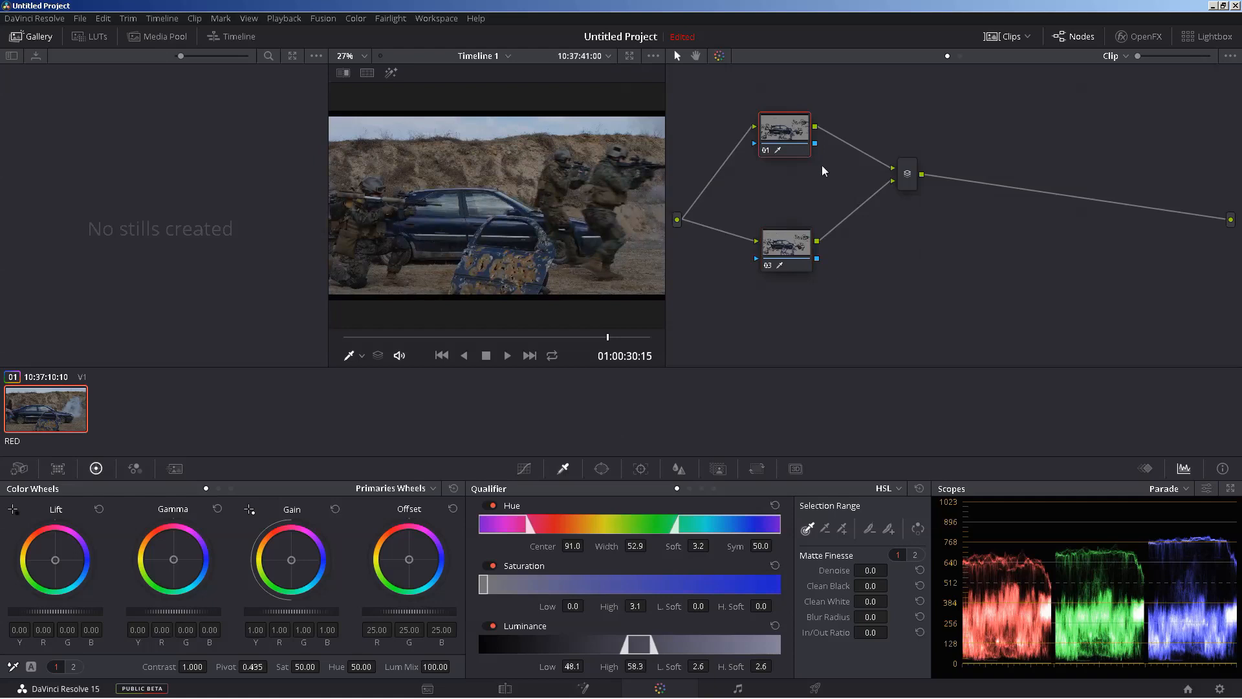
left_click(392, 73)
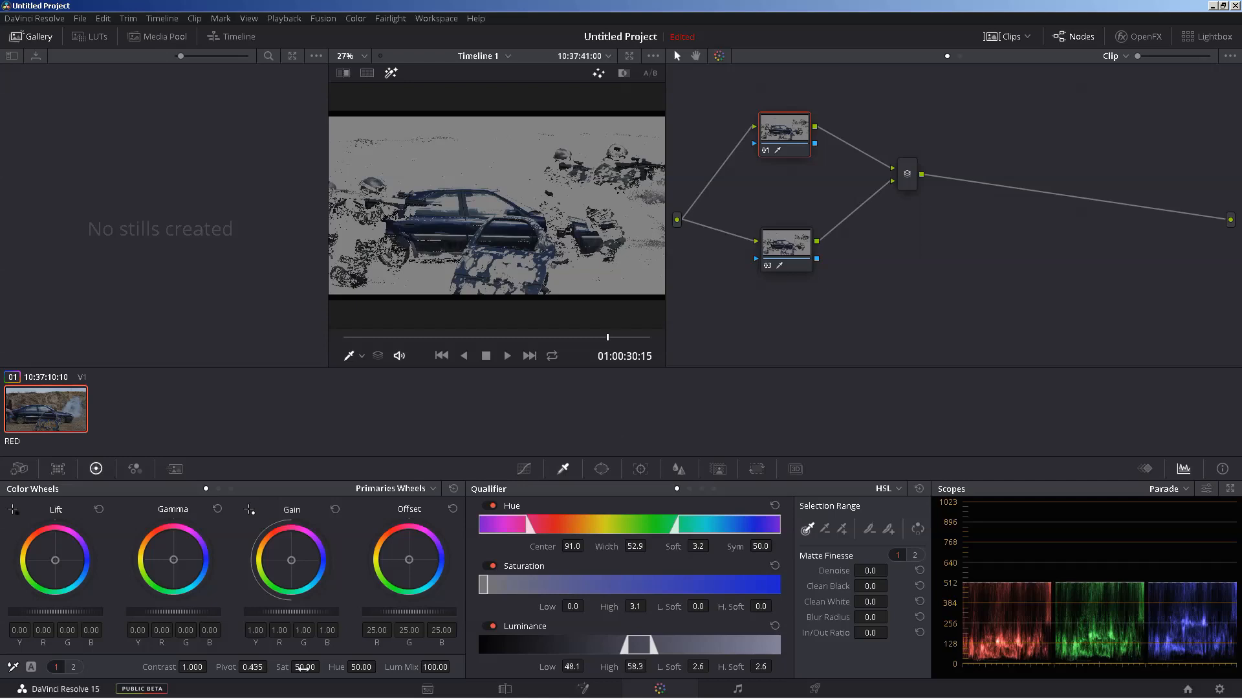
left_click_drag(360, 667, 379, 666)
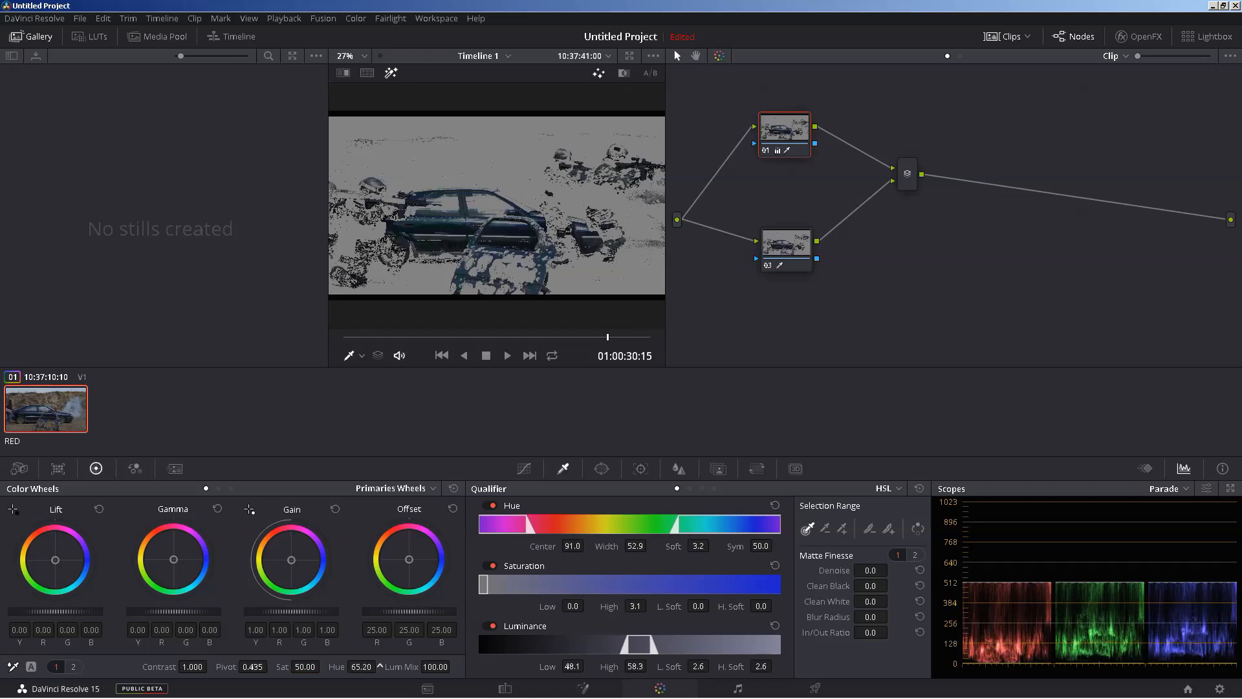
Set the hue of node 03 to 21.40 with its qualified area highlighted.
left_click(791, 252)
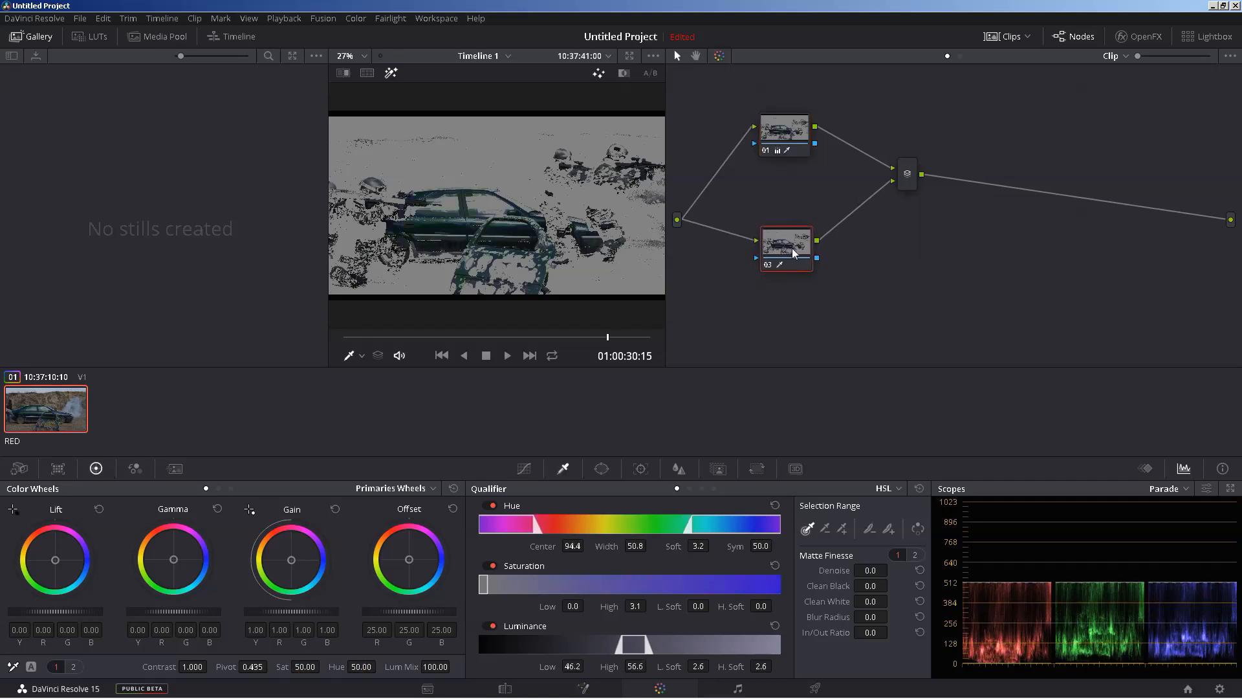
left_click(391, 73)
left_click(391, 73)
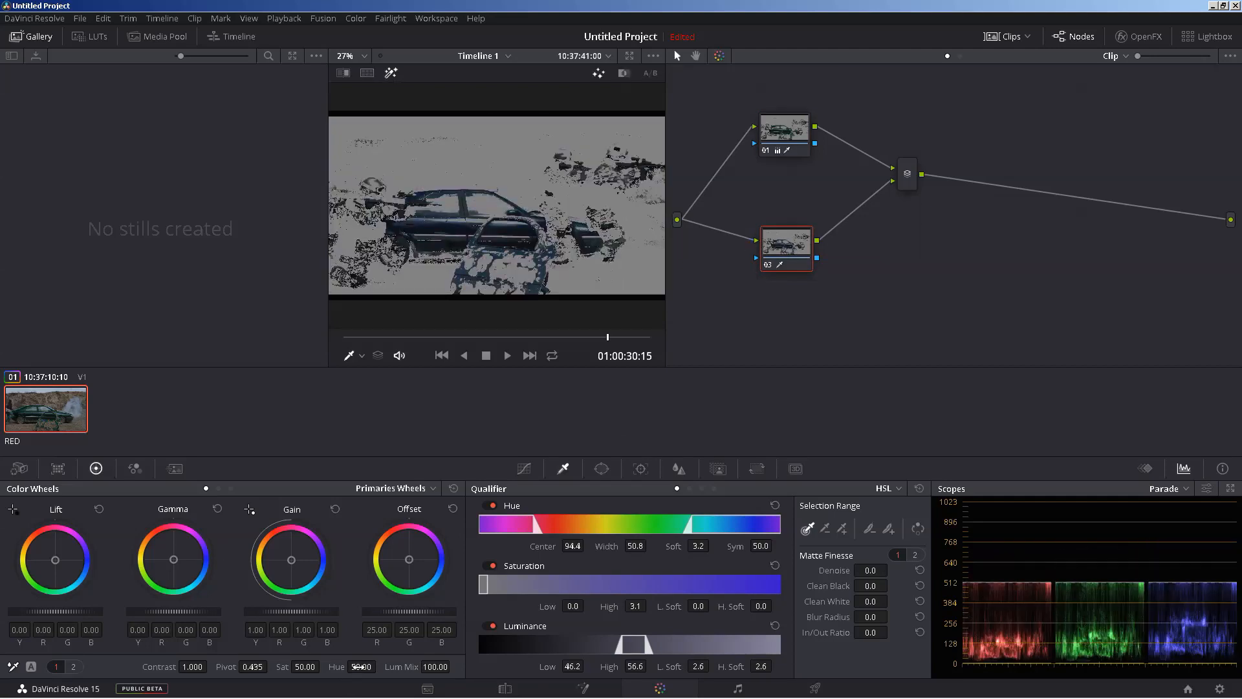
mouse_move(359, 666)
left_mouse_down()
mouse_move(321, 666)
mouse_move(380, 666)
left_mouse_up()
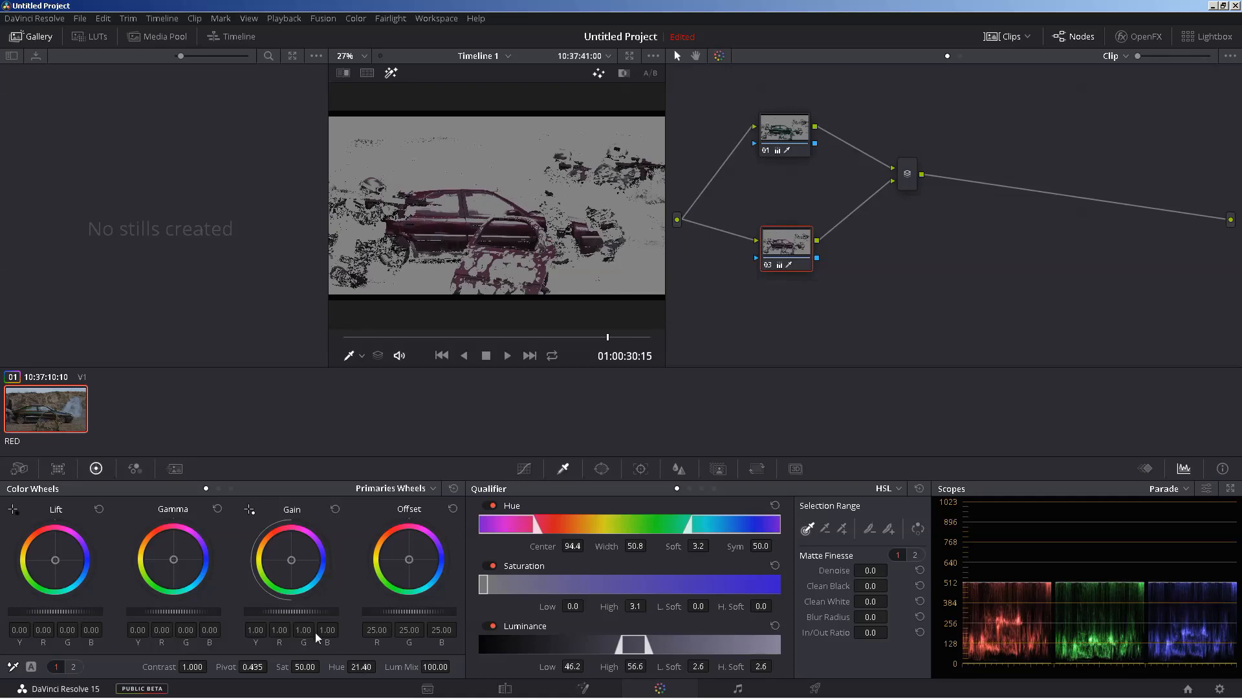
Compare the highlighted outputs of nodes 01 and 03 with the image combined by the Parallel Mixer.
left_click(786, 125)
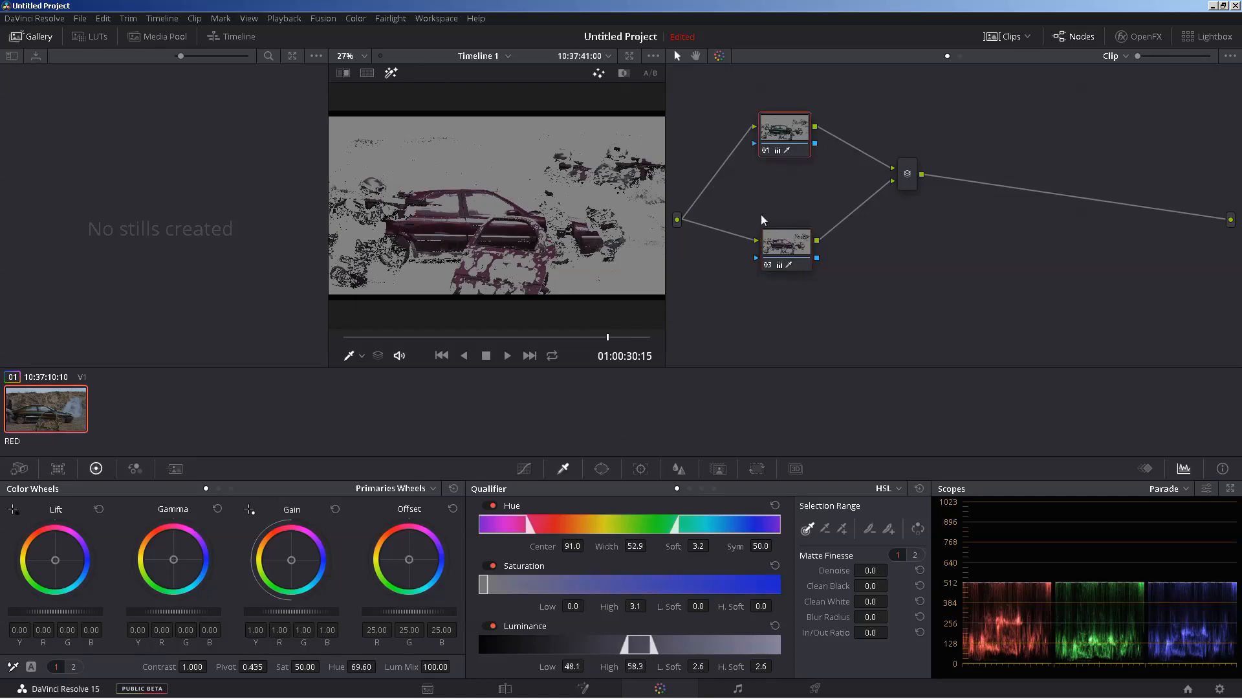
left_click(786, 246)
left_click(390, 72)
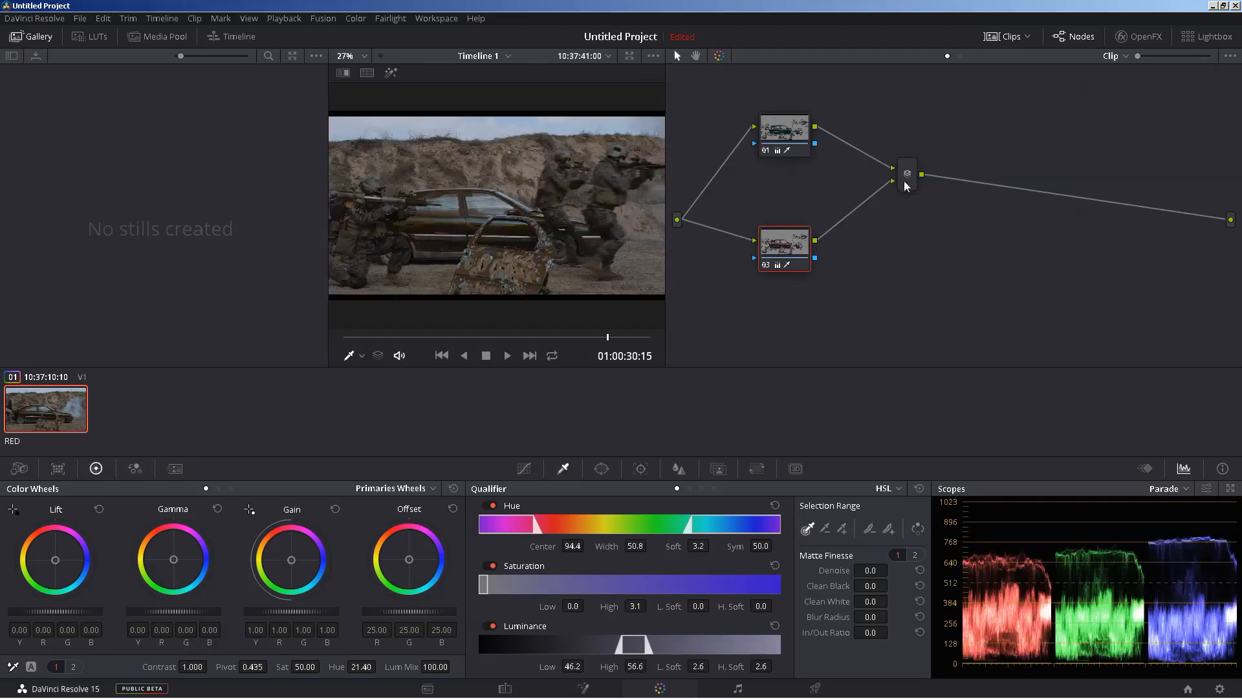
left_click(907, 185)
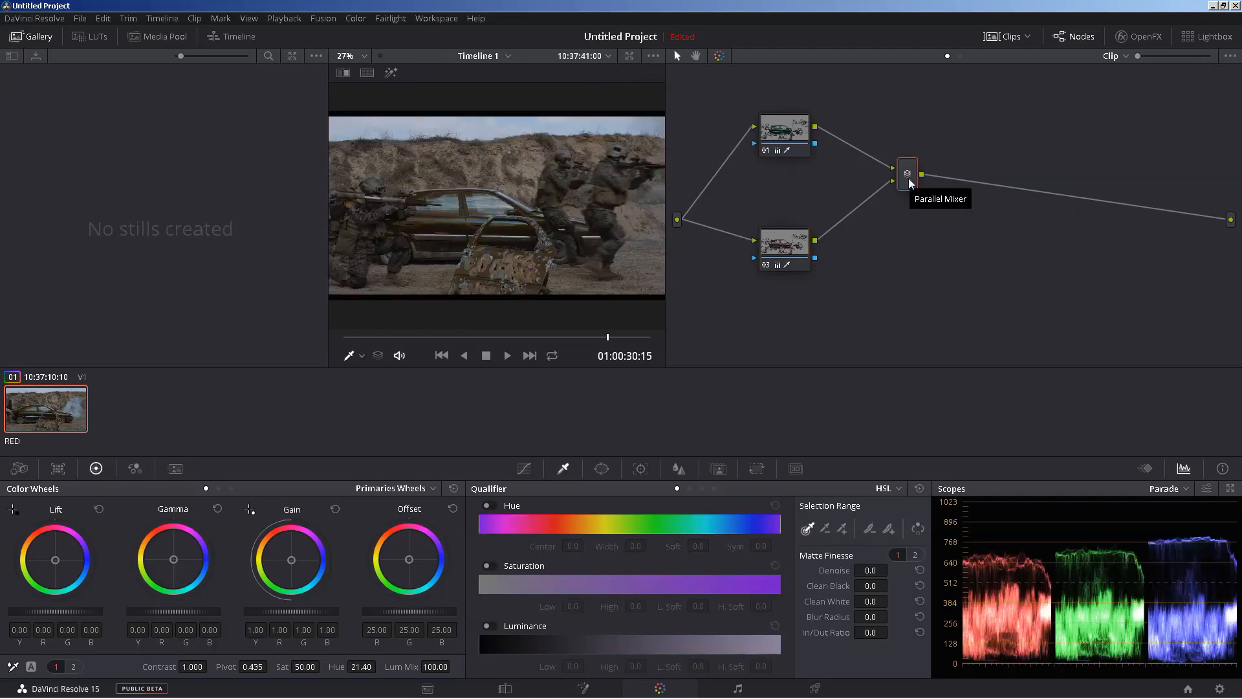
left_click(772, 130)
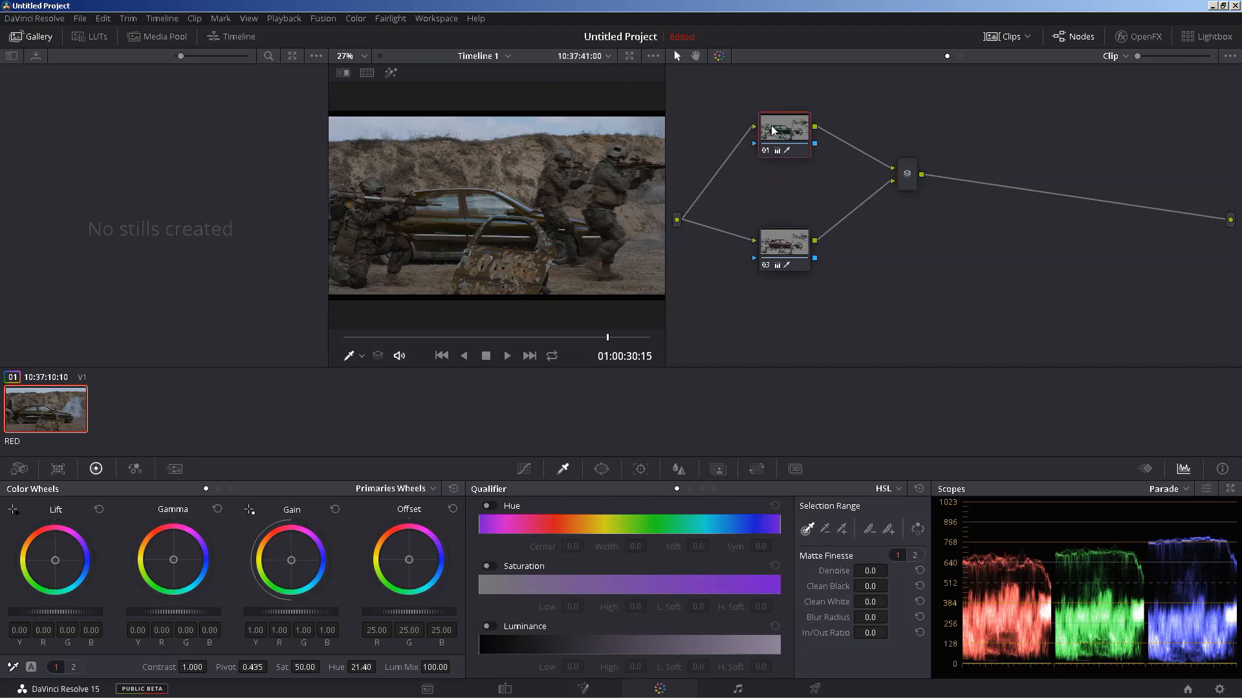
left_click(391, 73)
left_click(392, 73)
left_click(808, 243)
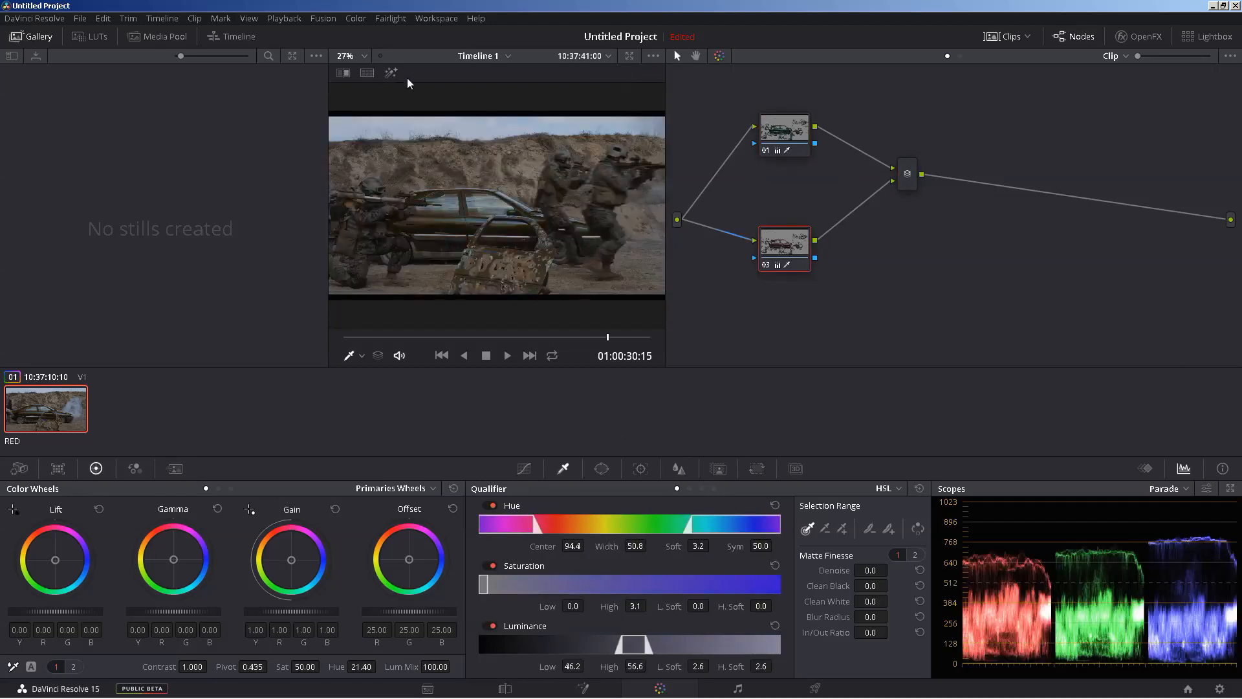
left_click(392, 74)
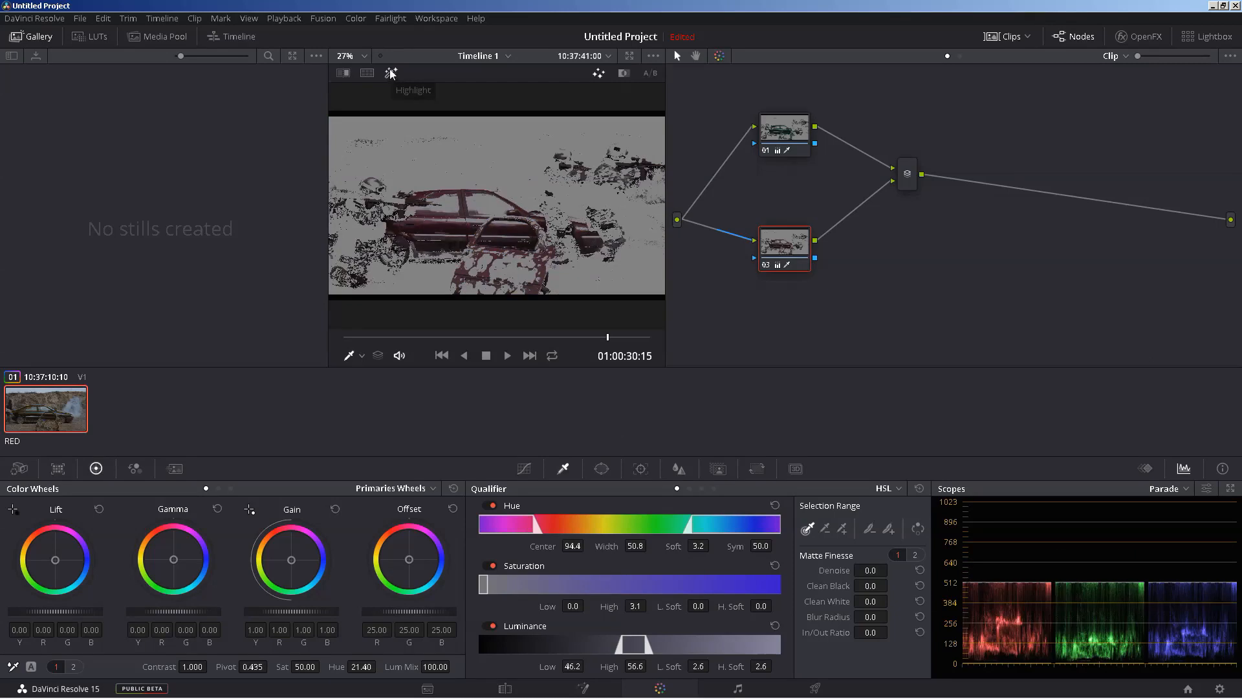
left_click(391, 72)
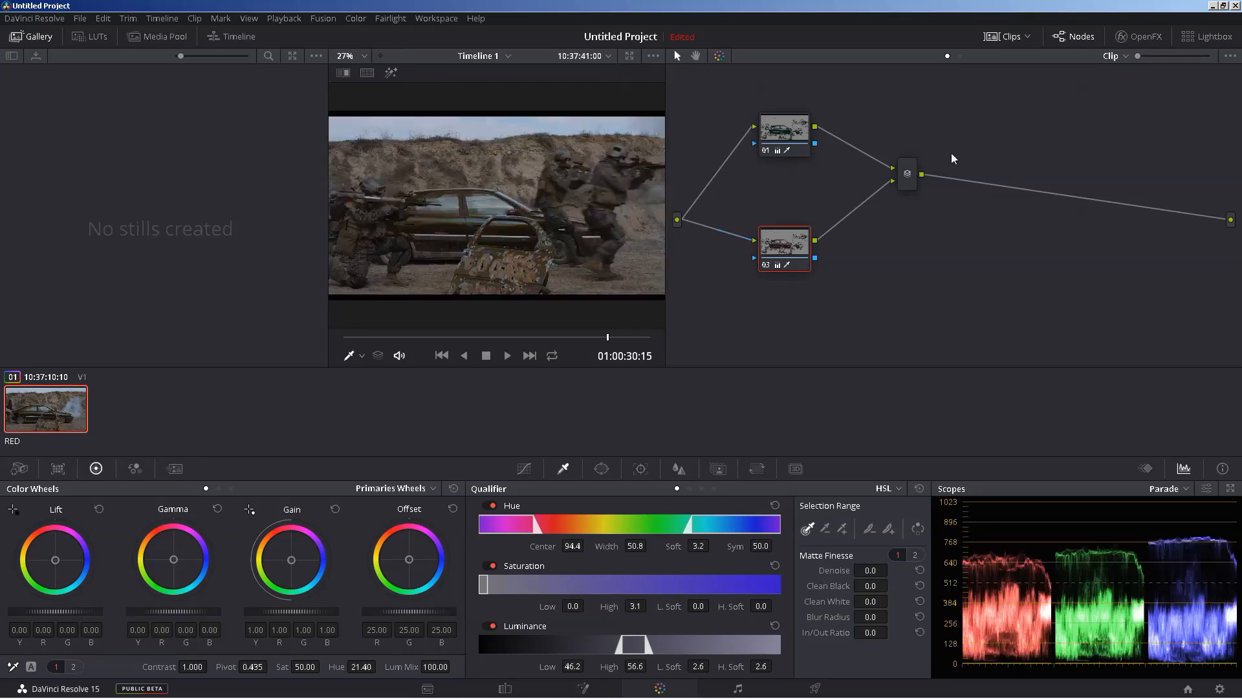
left_click(912, 175)
left_click(781, 148)
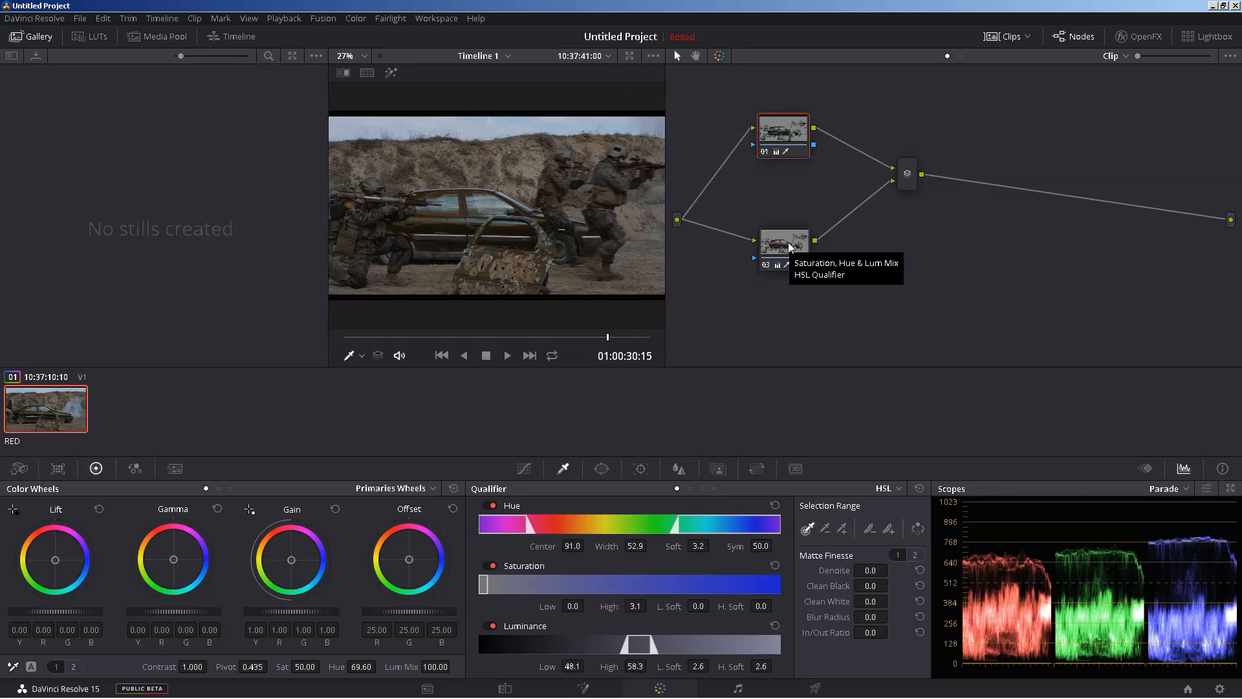
Reset all grades and nodes of the clip to clear the parallel node setup.
left_click(355, 18)
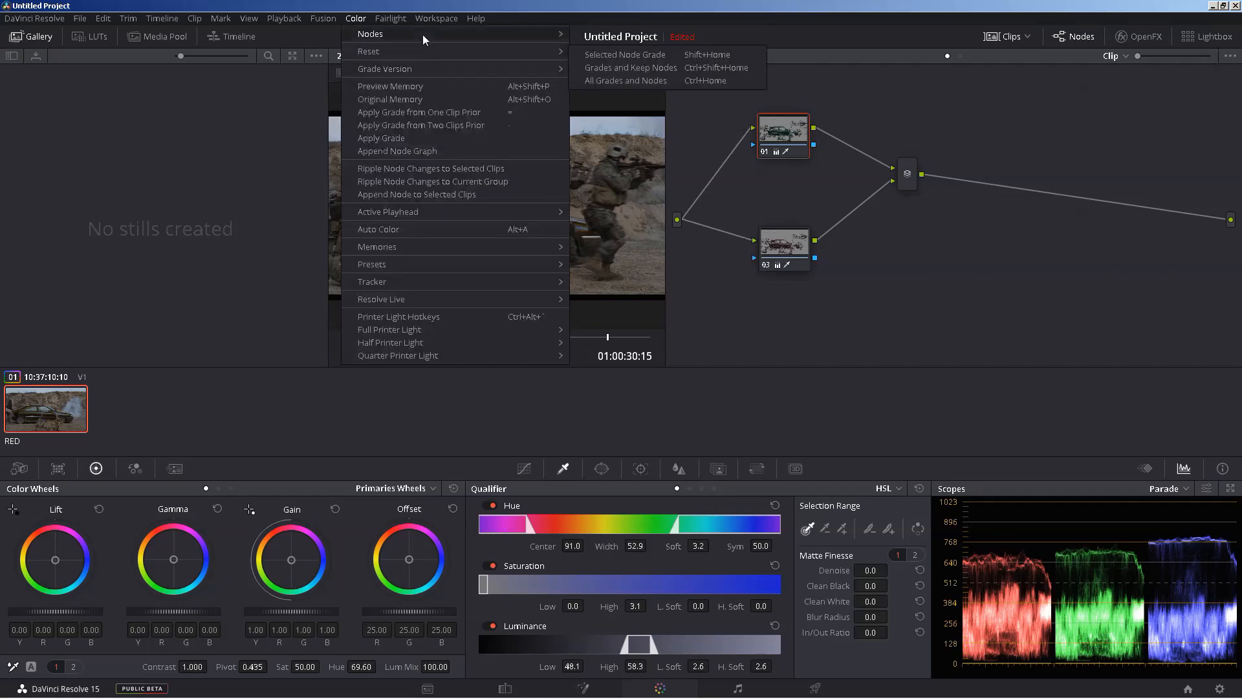
mouse_move(422, 34)
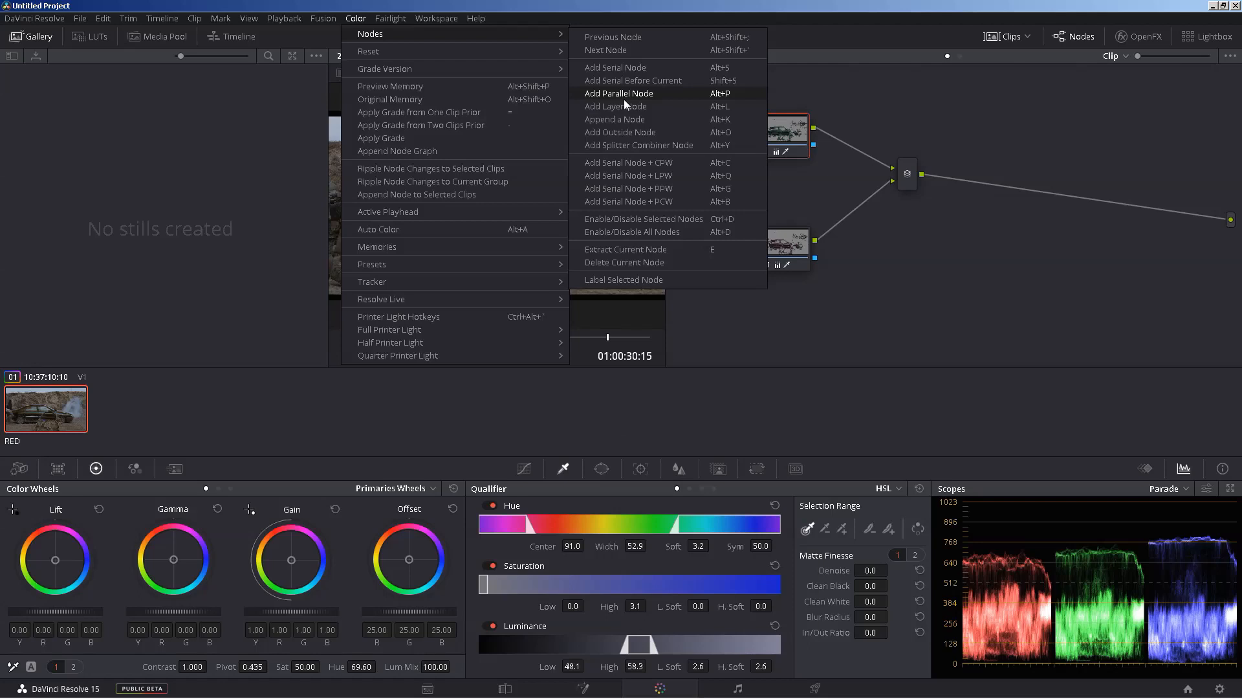
left_click(922, 102)
right_click(923, 102)
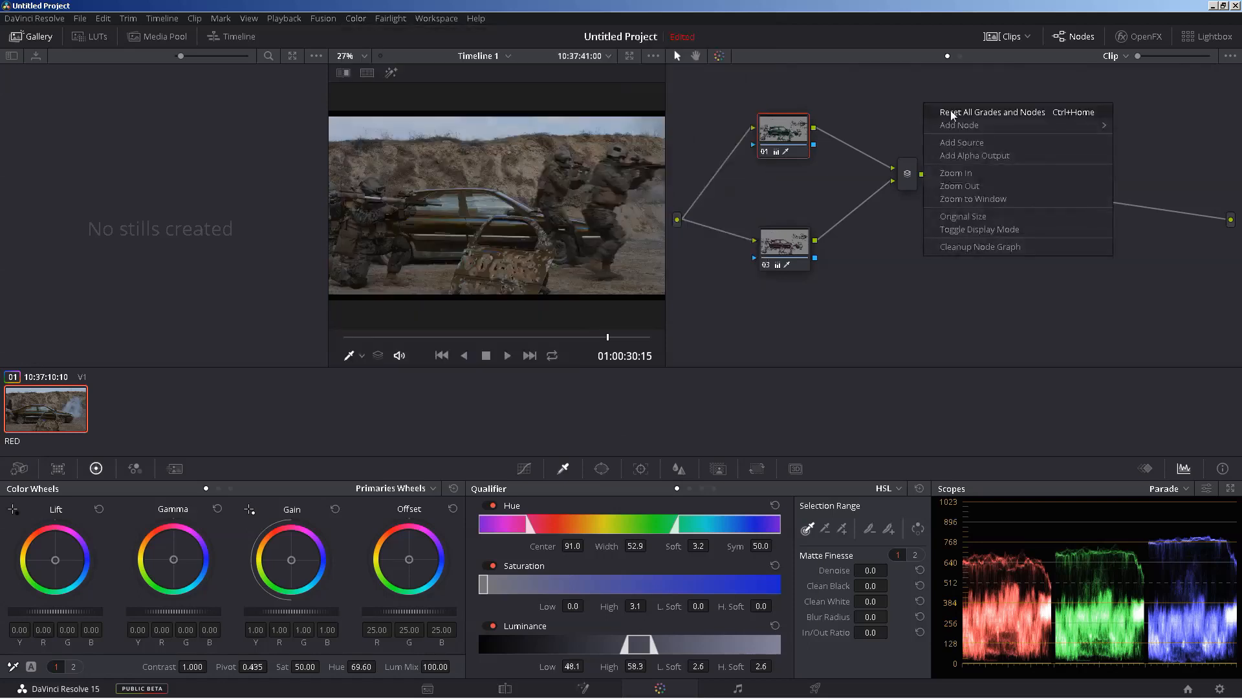
left_click(950, 112)
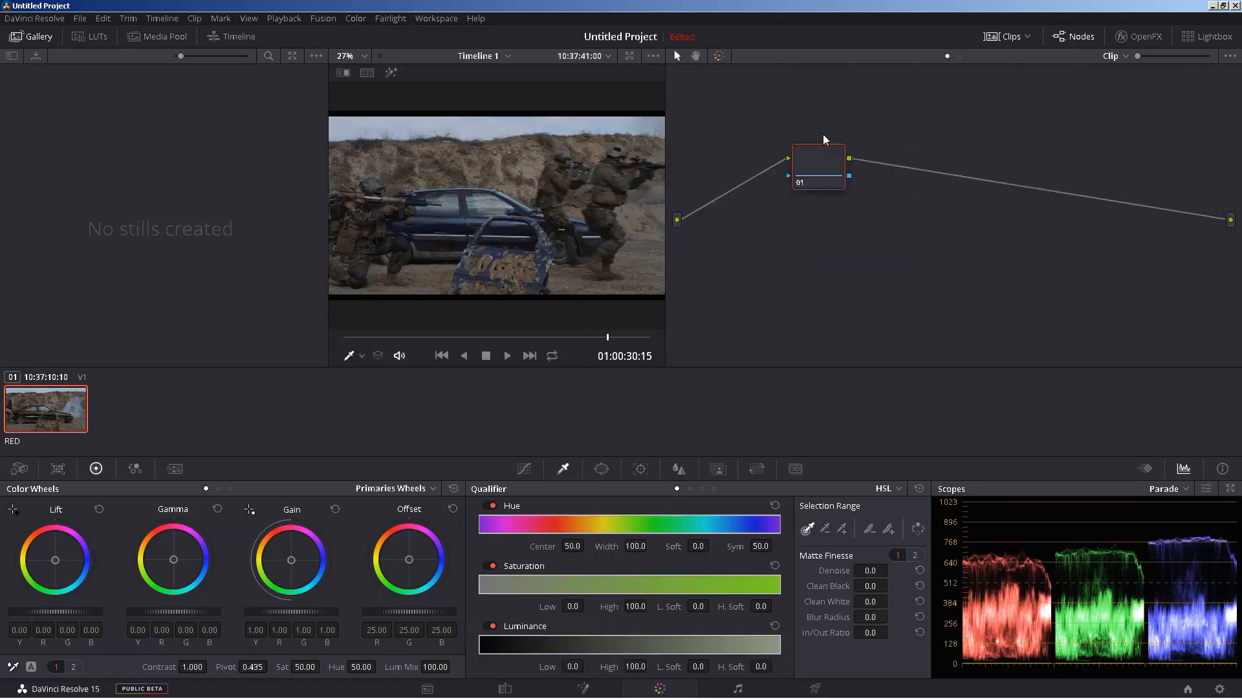
Add a Splitter Combiner node after node 01, and move channel node 04 up, away from nodes 05 and 06.
left_click(349, 17)
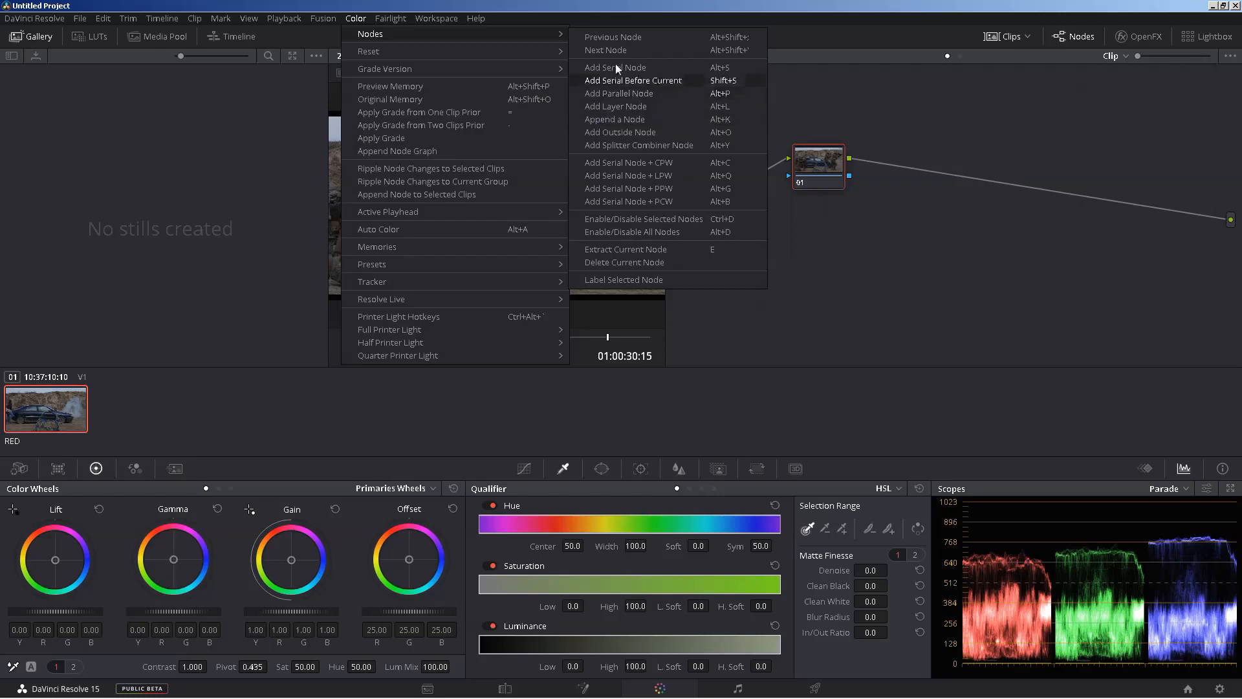
left_click(617, 146)
left_click_drag(951, 150, 944, 97)
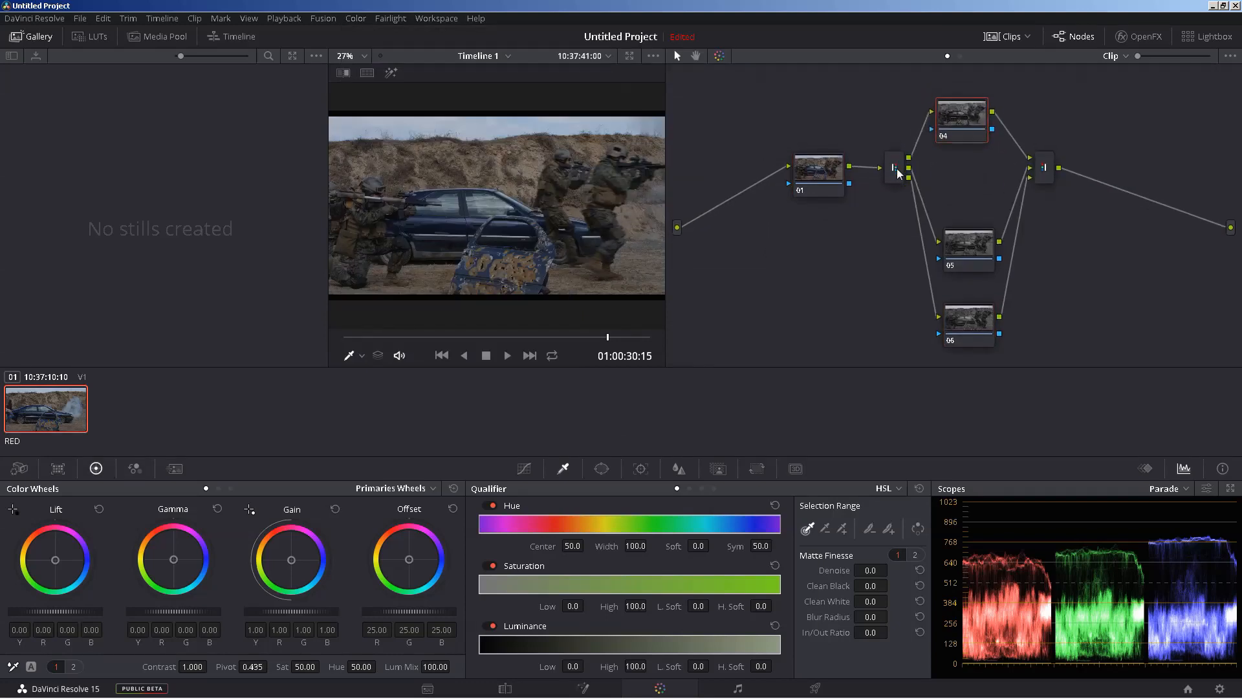
left_click(970, 240)
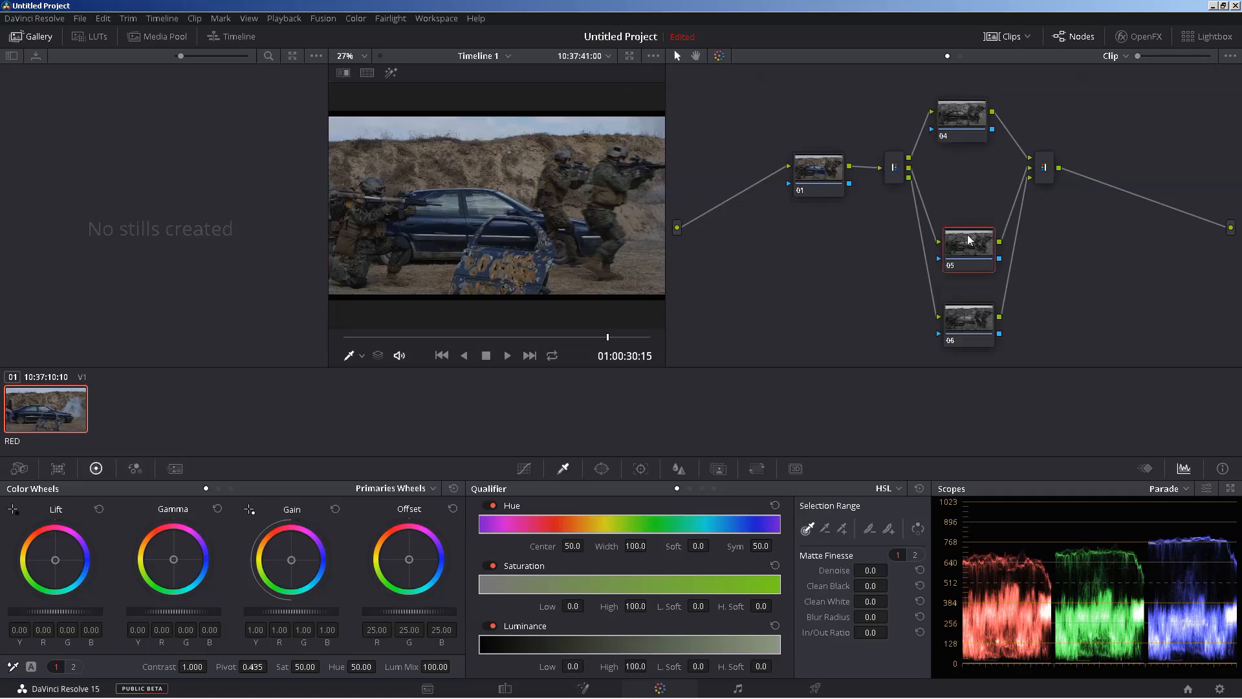
left_click(961, 327)
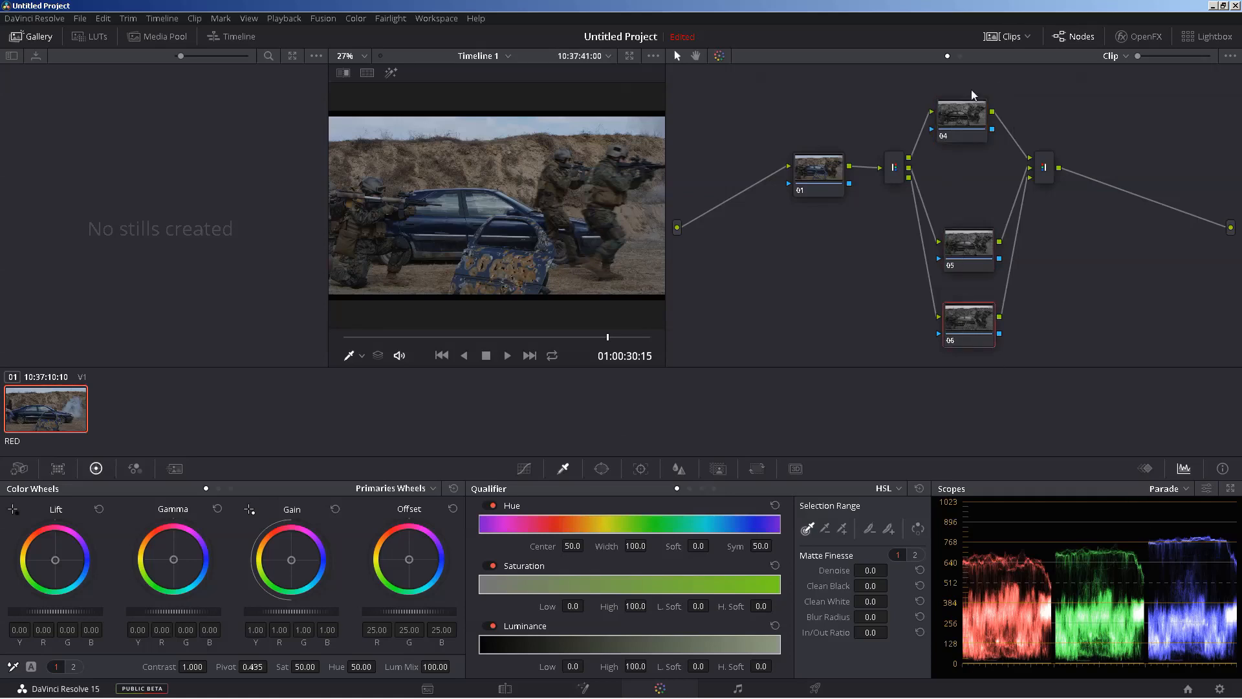
mouse_move(958, 116)
left_mouse_down()
mouse_move(970, 119)
mouse_move(960, 121)
left_mouse_up()
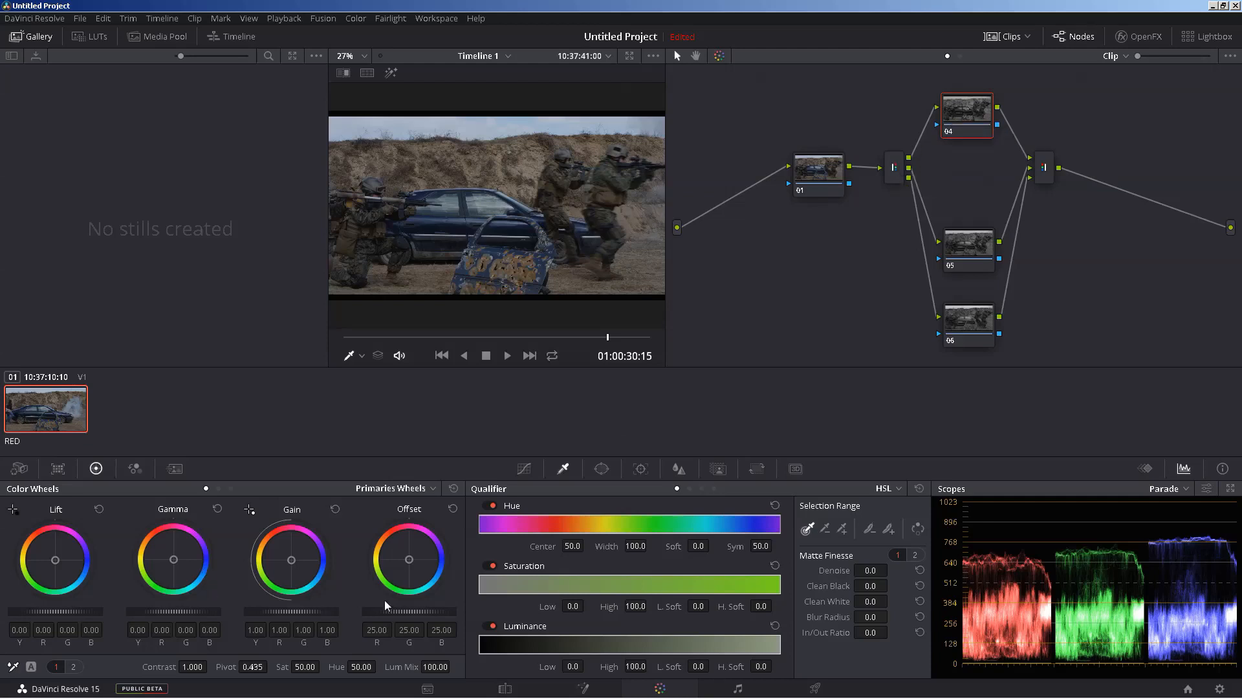
Try raising the master offset of node 04 to 38.70, and reset the offset to its default.
mouse_move(409, 612)
left_mouse_down()
mouse_move(454, 611)
mouse_move(423, 612)
left_mouse_up()
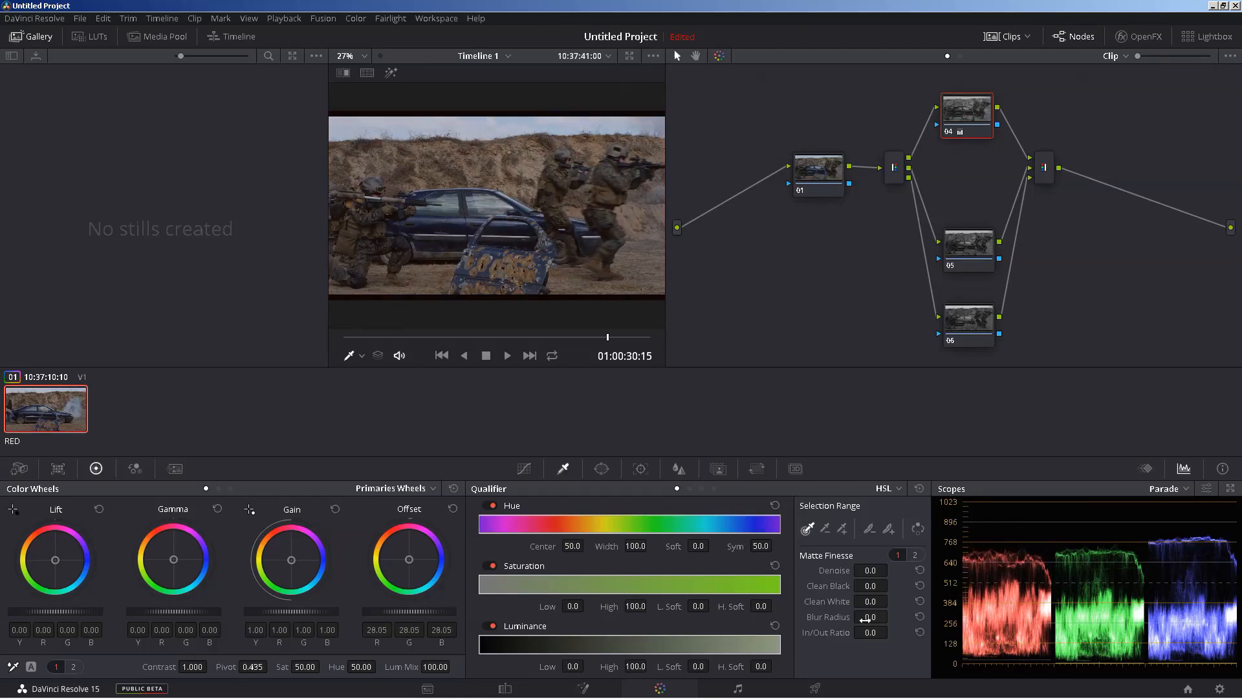
left_click_drag(383, 612, 419, 611)
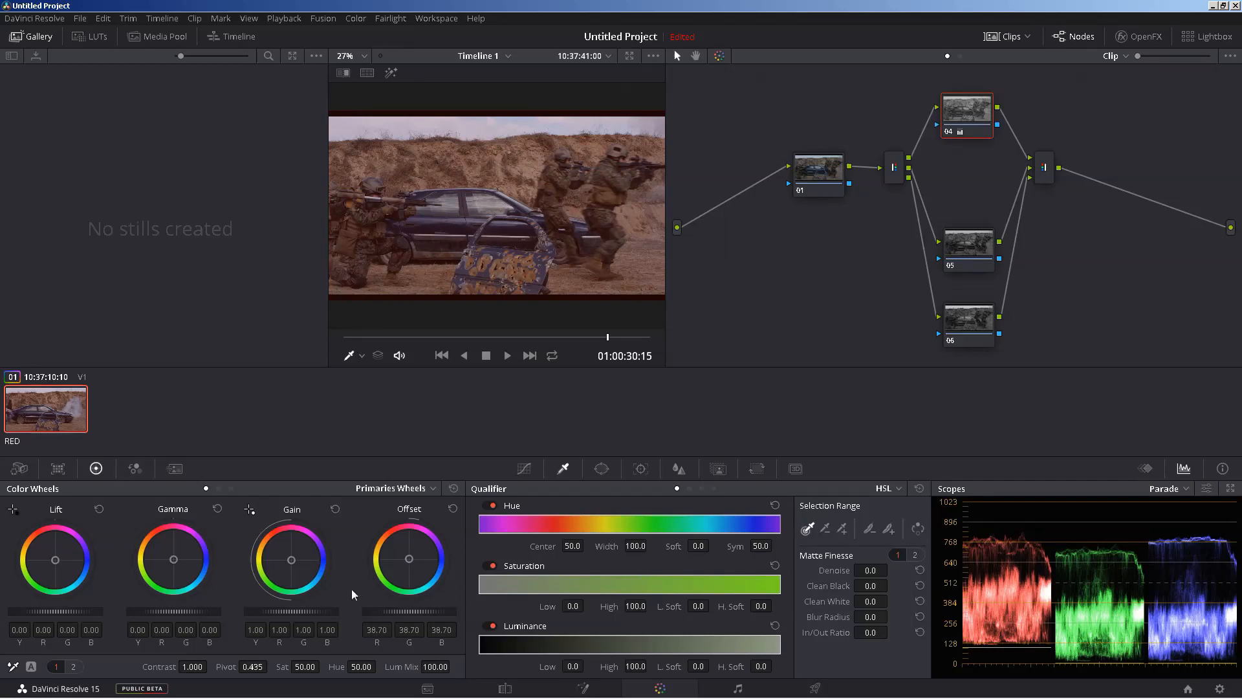
left_click(453, 509)
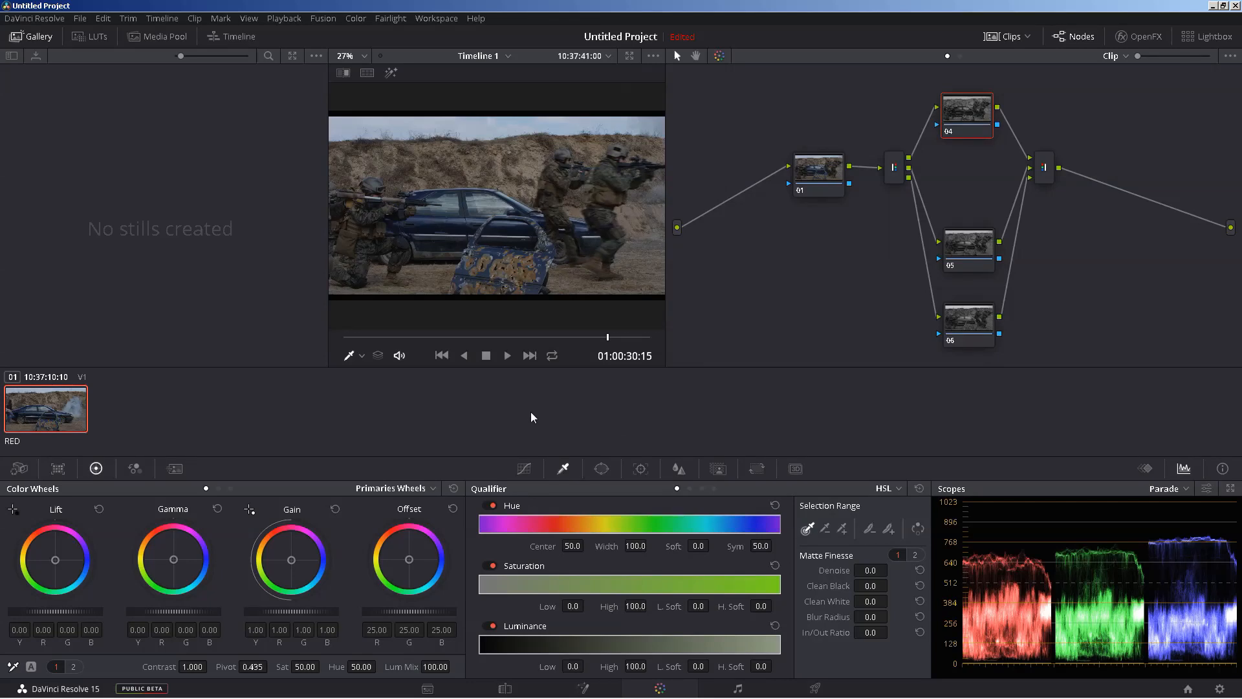
Set the master offset of node 05 to 25.50, and node 06 to offset 25.70 and master gain 1.26.
left_click(969, 256)
left_click_drag(387, 611, 442, 614)
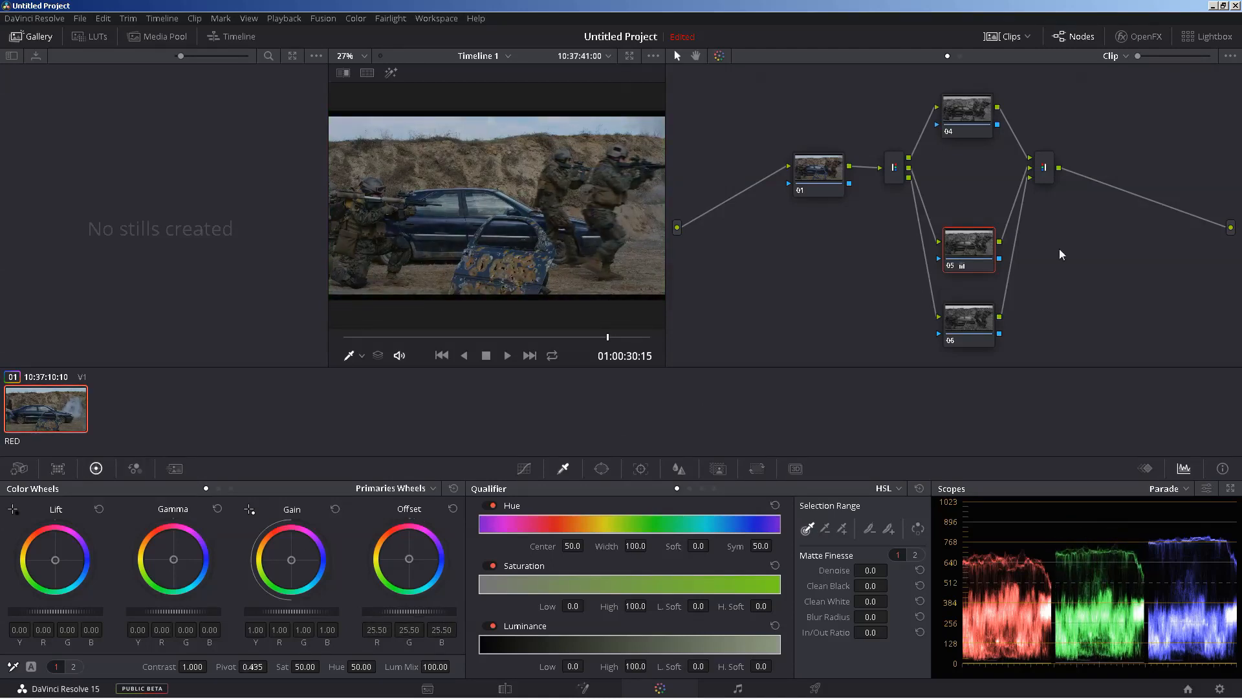
left_click(977, 320)
left_click_drag(412, 616, 462, 613)
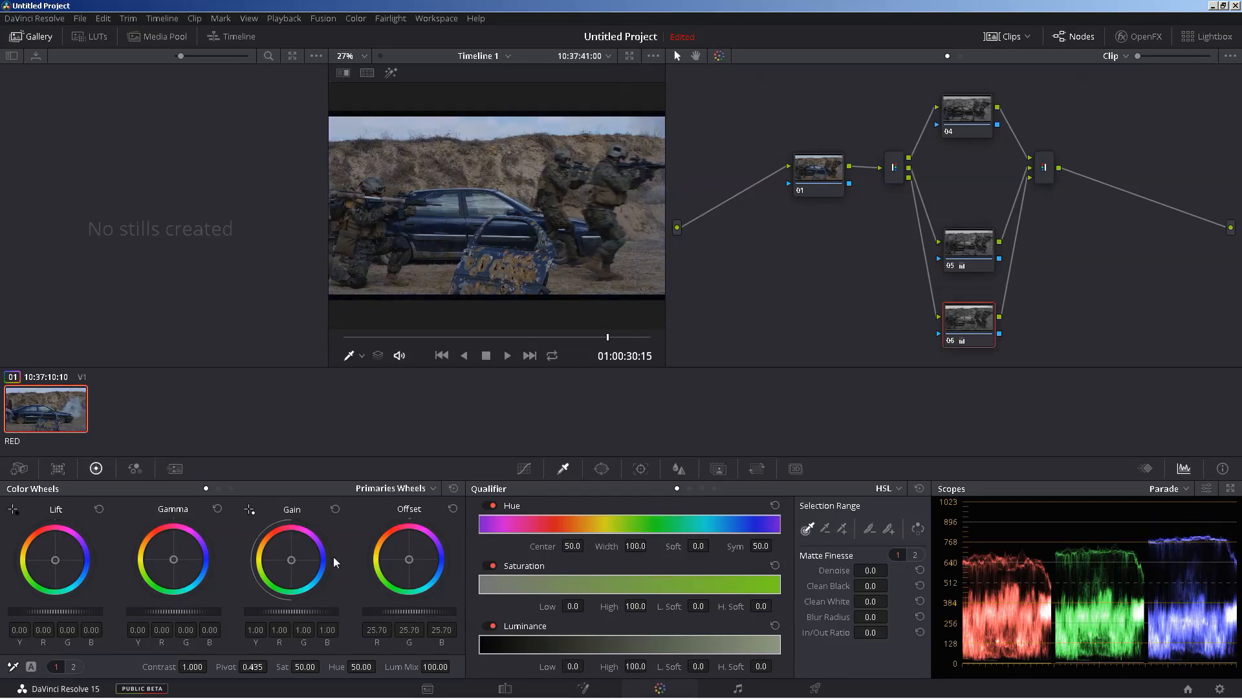
left_click_drag(285, 611, 303, 610)
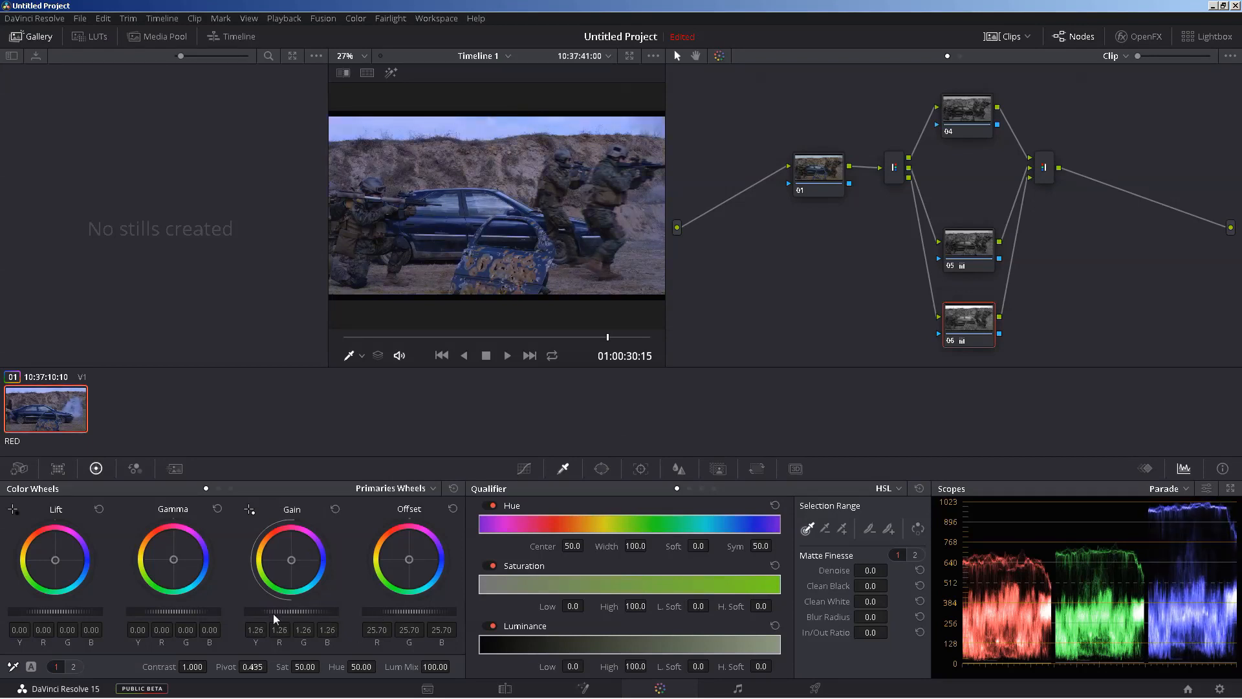
Grade node 05 with master gain 1.37, gamma 0.03 and lift -0.01.
left_click(982, 249)
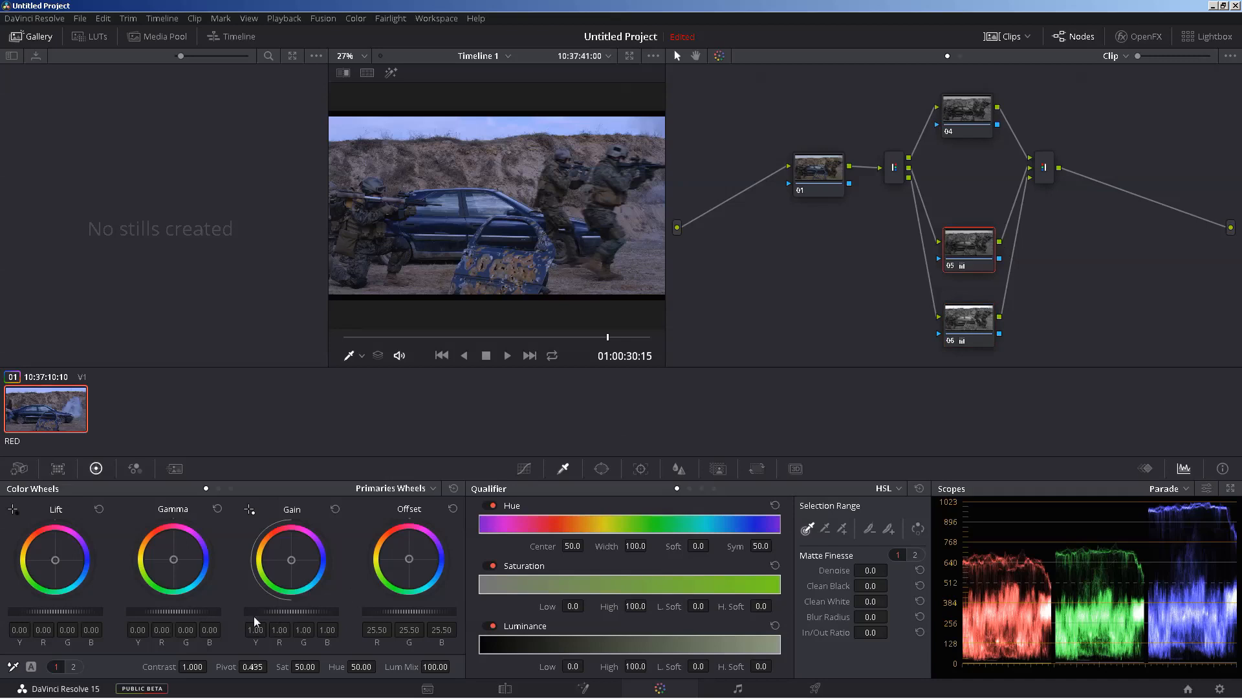
left_click_drag(283, 610, 307, 610)
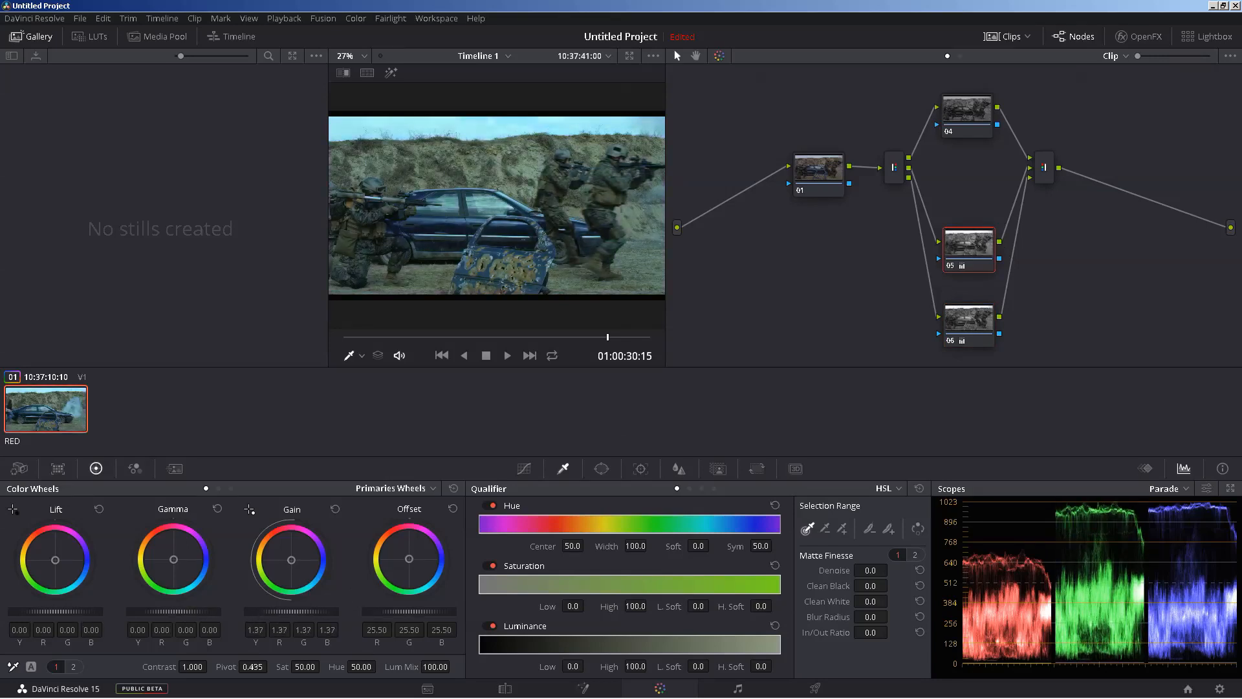
left_click_drag(159, 612, 172, 611)
left_click_drag(52, 611, 48, 611)
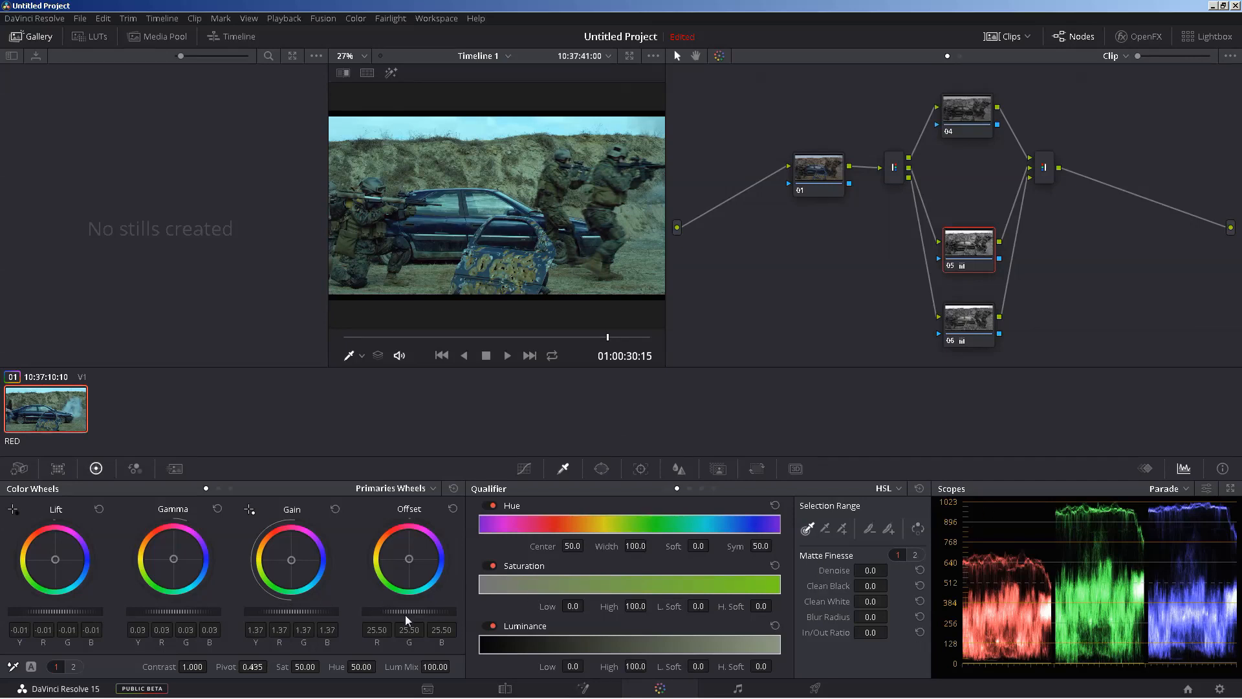
Set the master gamma of node 06 to 0.05 and its master lift to -0.03.
left_click(959, 113)
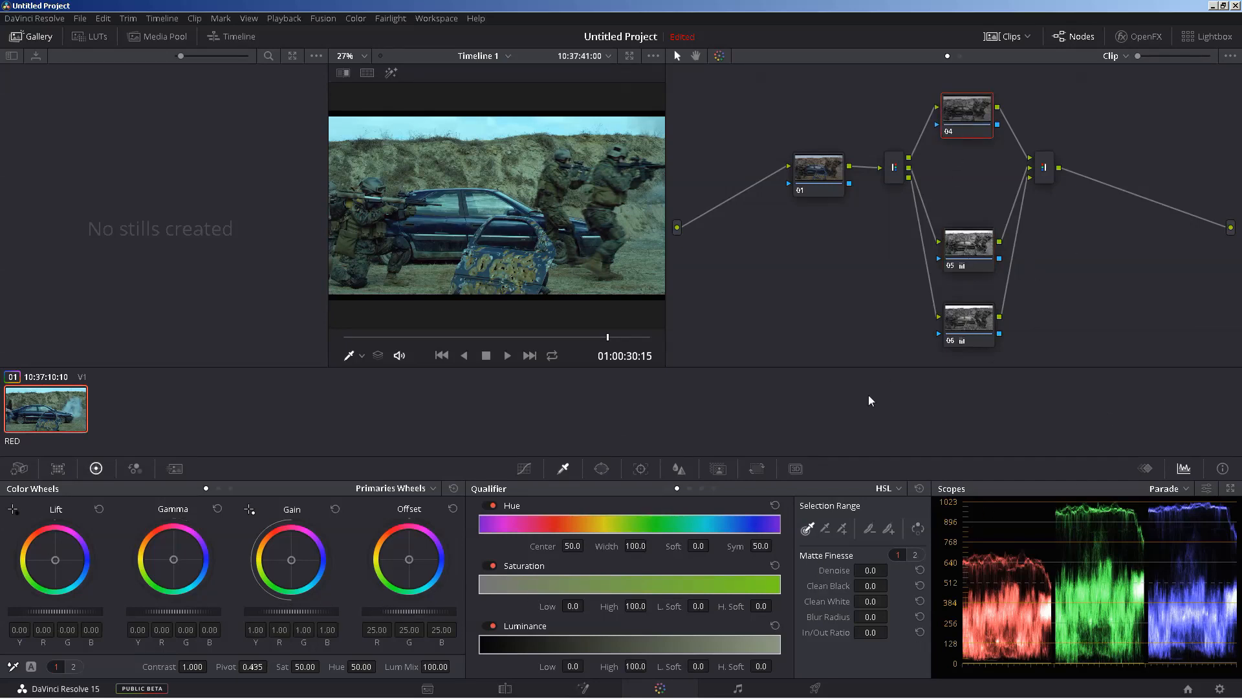
left_click(976, 315)
left_click_drag(181, 612, 195, 612)
left_click_drag(65, 612, 54, 612)
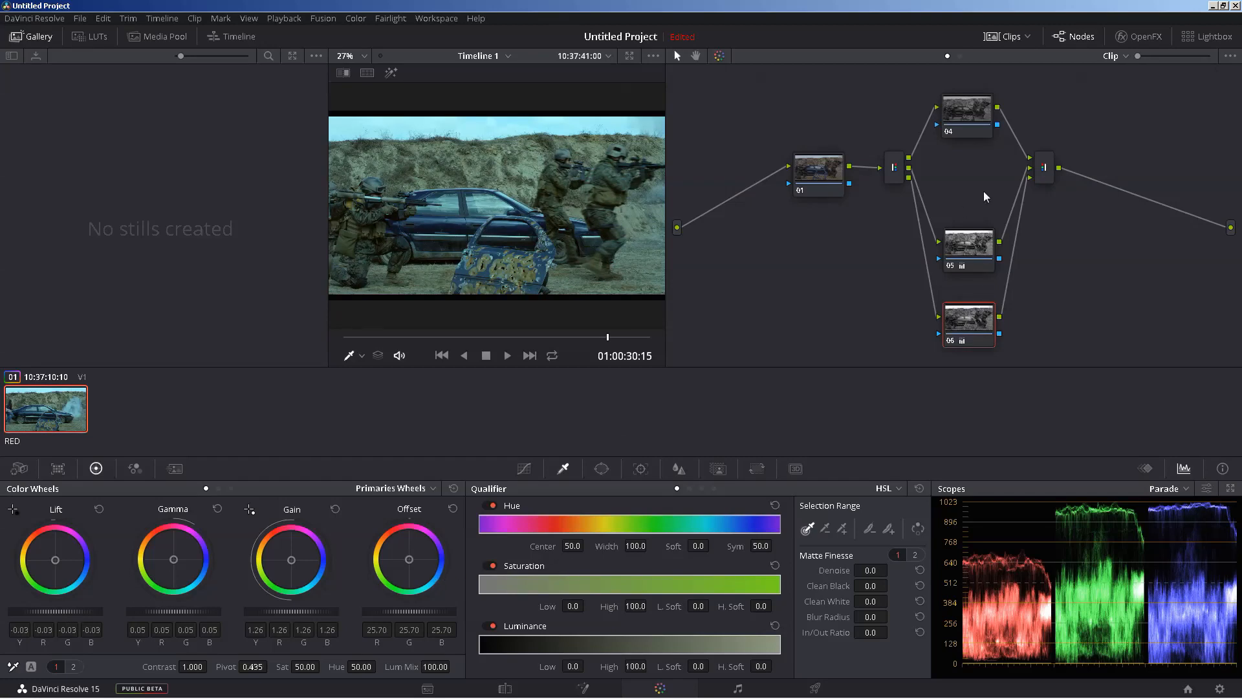
Grade node 04 with master gain 1.42, lift -0.01 and gamma 0.01.
left_click(973, 109)
left_click_drag(289, 614, 336, 614)
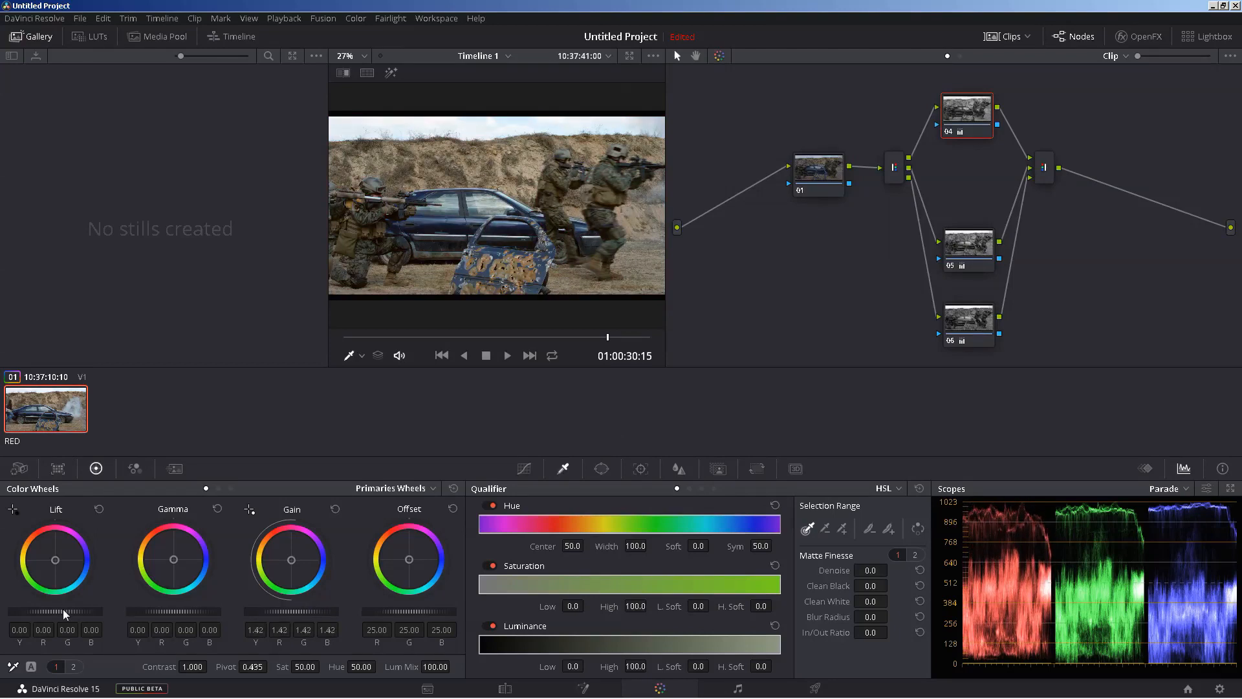
left_click_drag(55, 612, 53, 611)
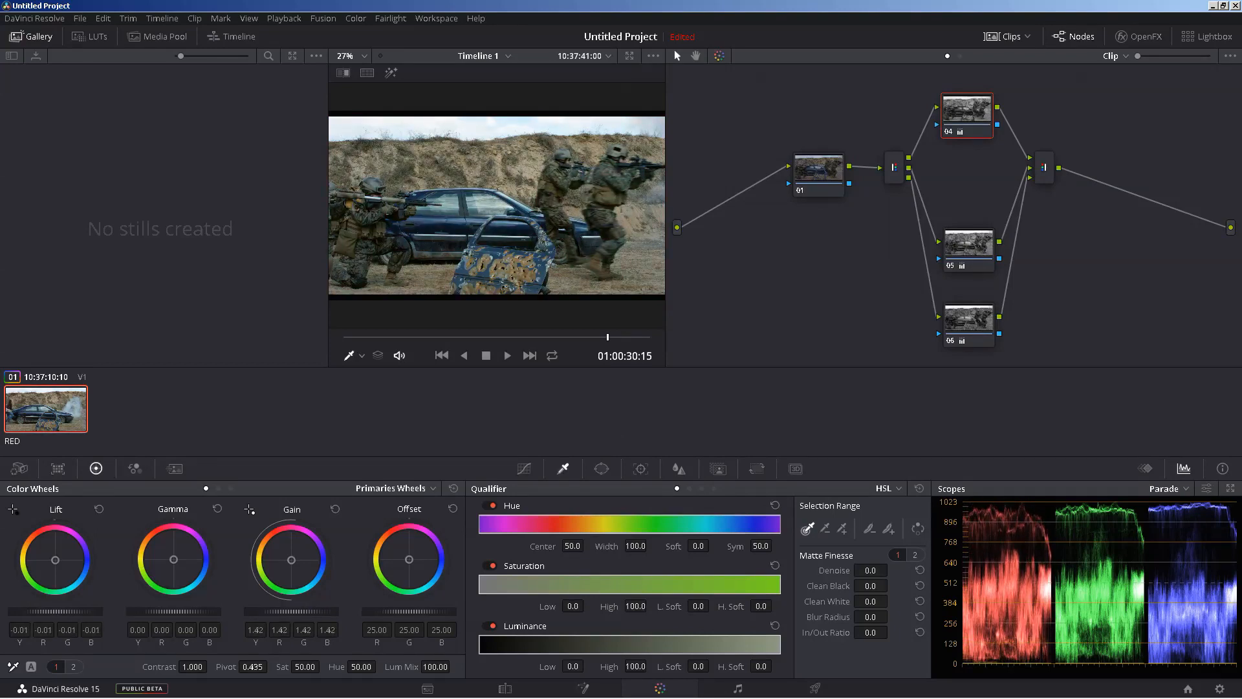
left_click_drag(174, 611, 175, 611)
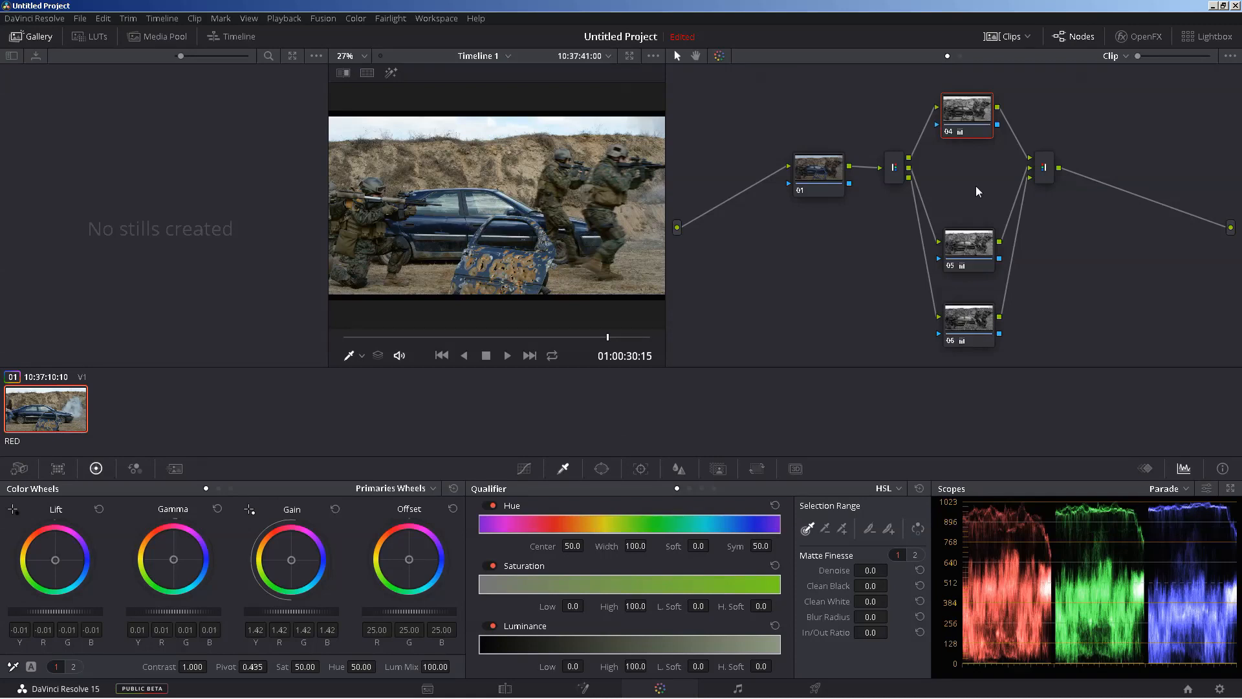
View the RGB Mixer controls for node 04, and return to the primary color wheels.
left_click(135, 468)
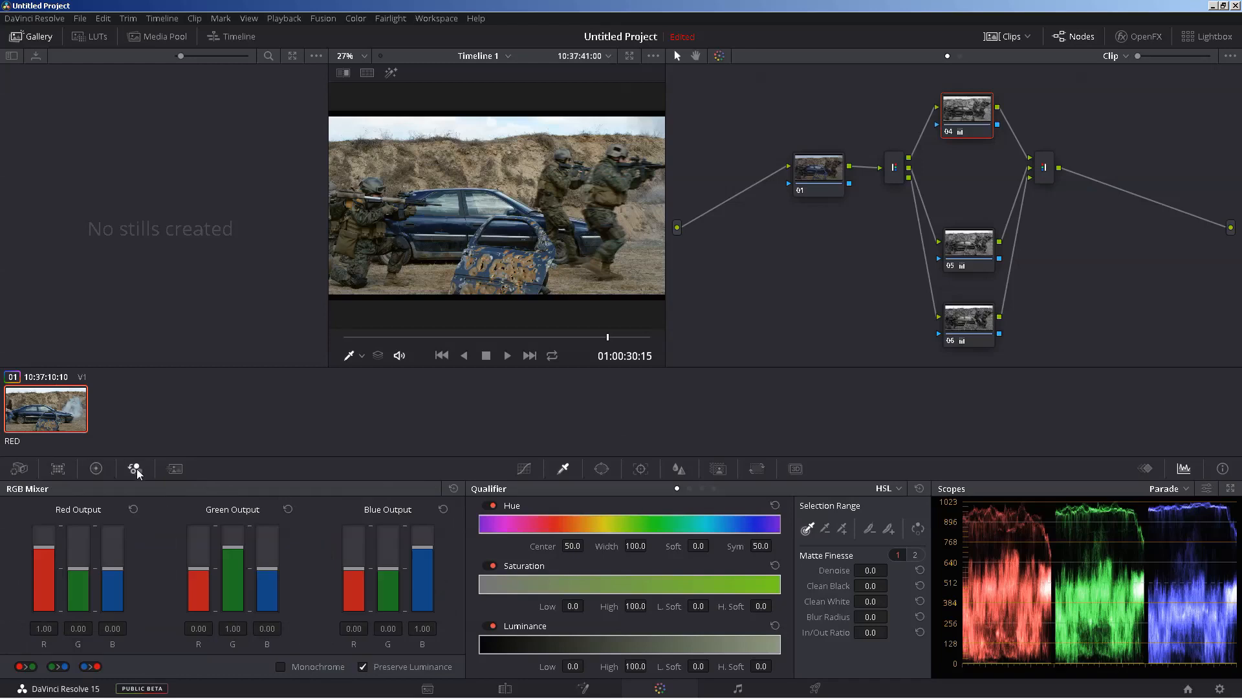
left_click(94, 469)
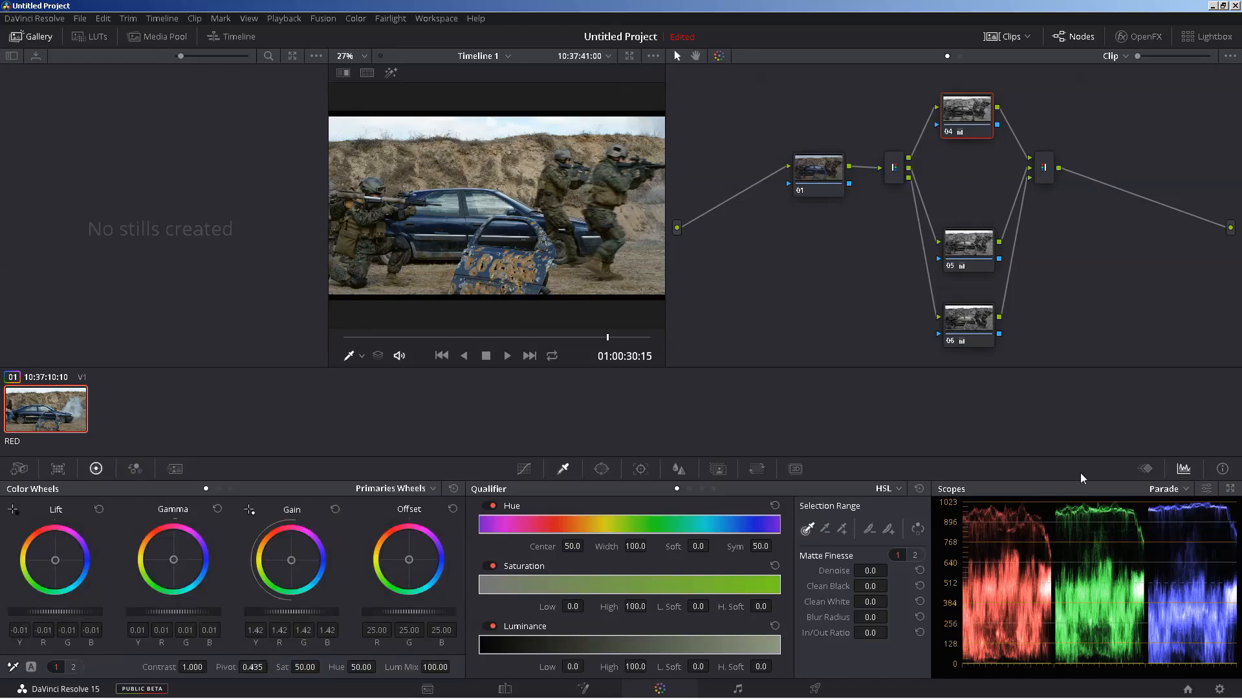